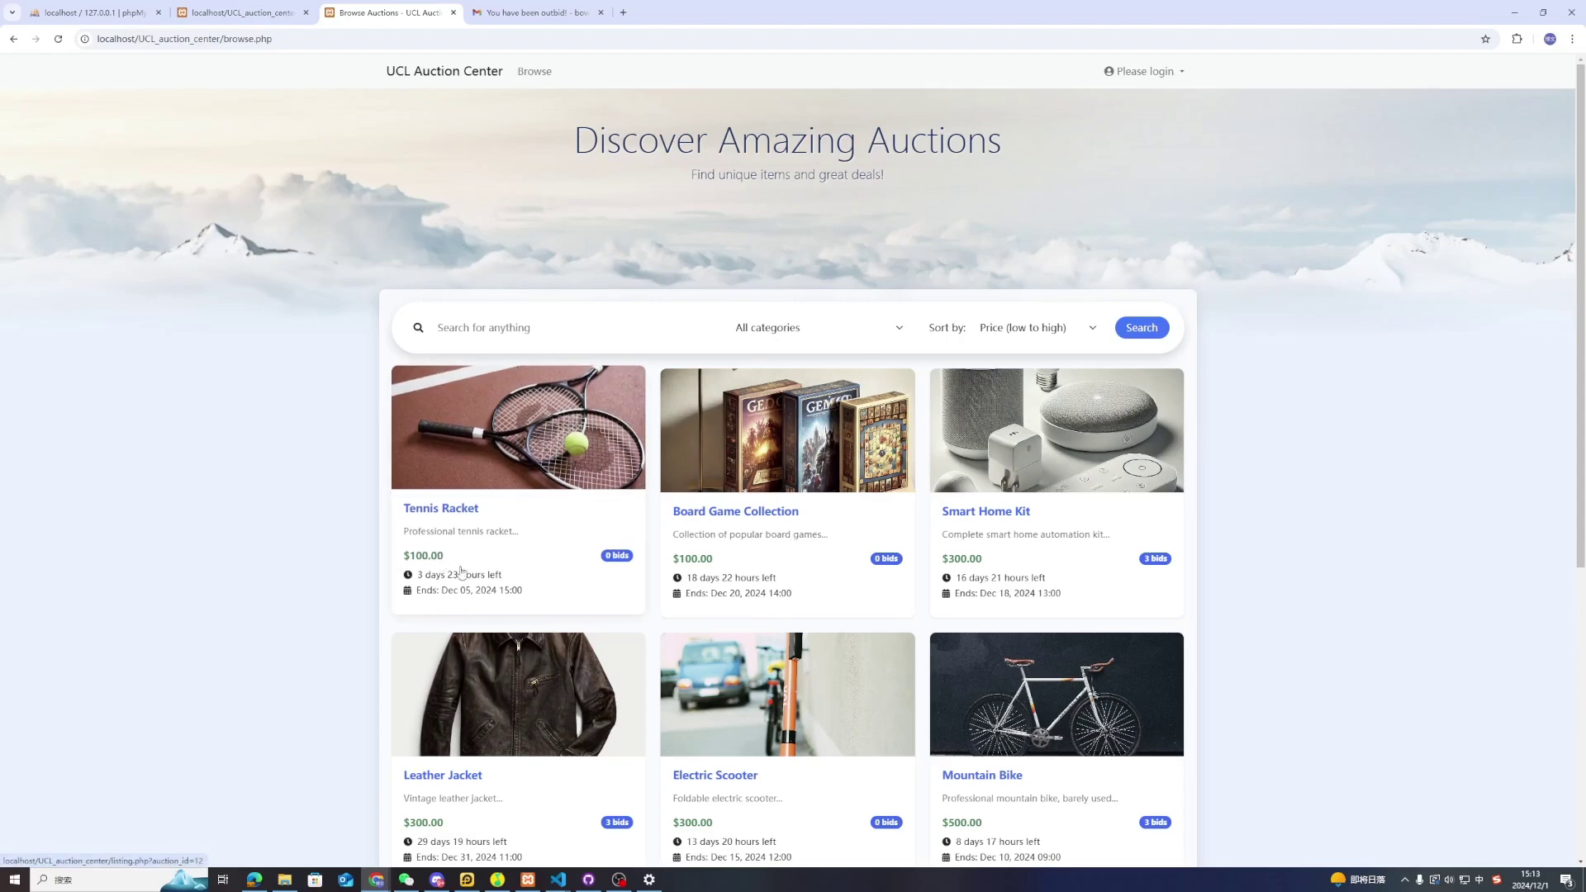
Filter the auction listings to the Fashion category
scroll(574, 574, down, 4)
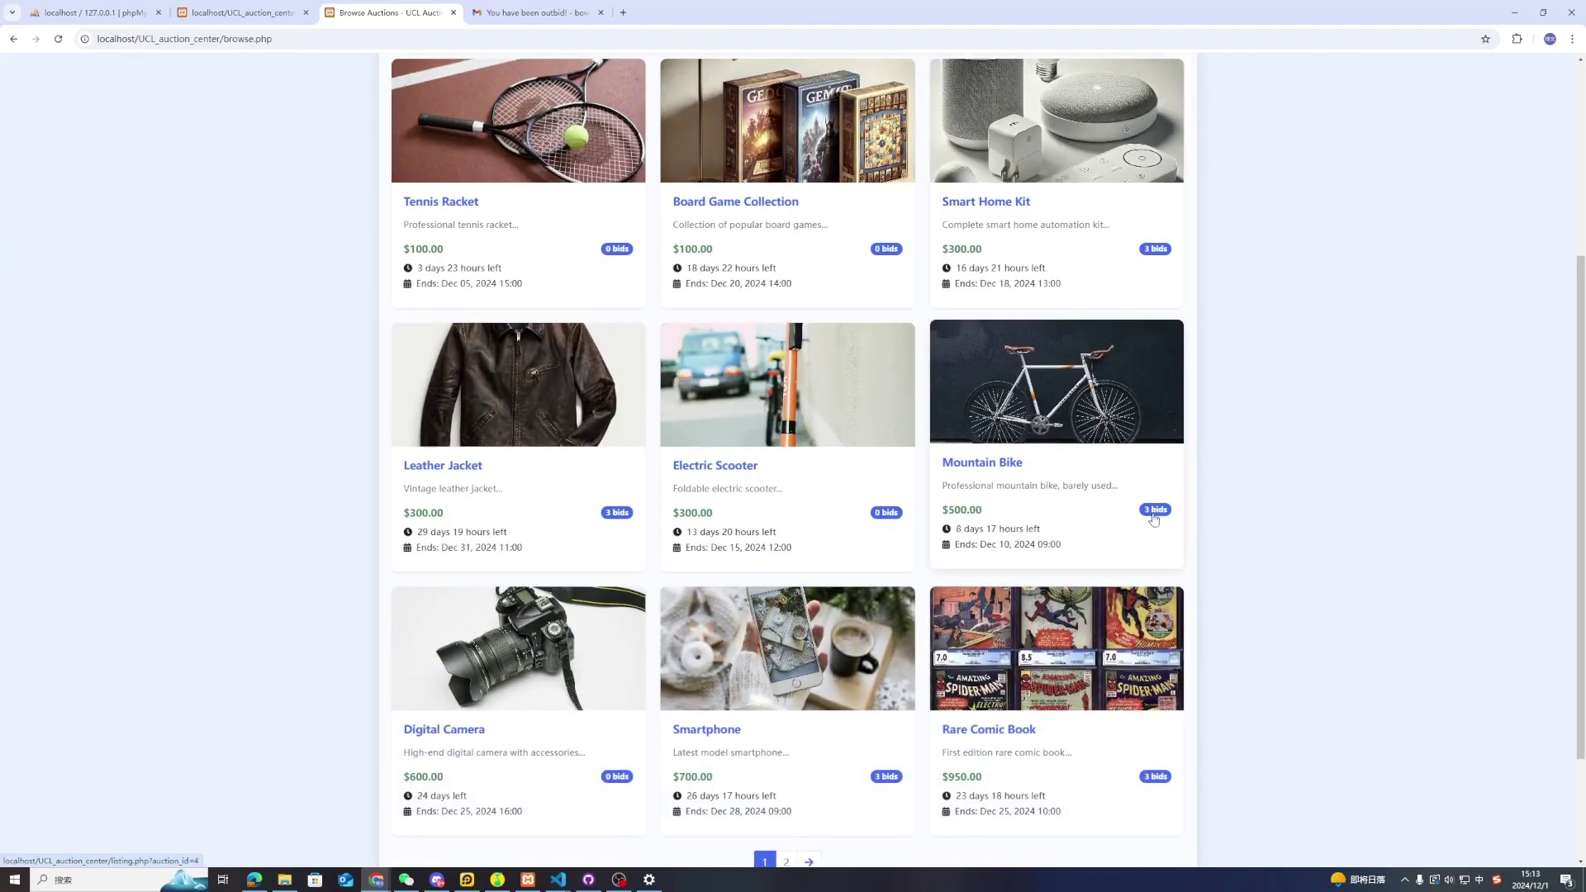
scroll(1156, 521, up, 3)
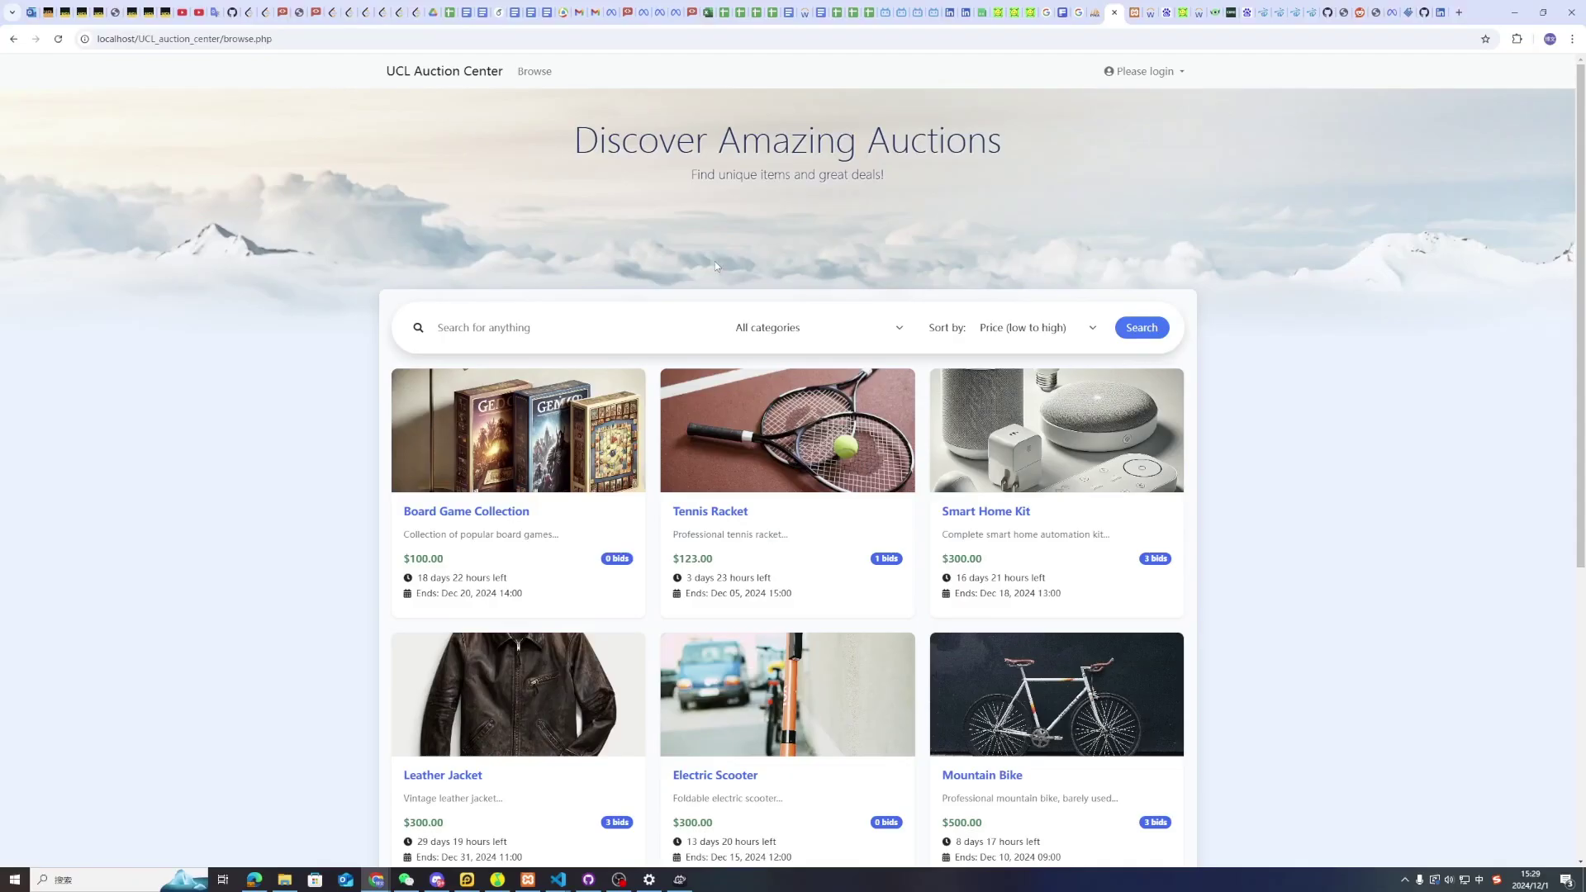
click(776, 331)
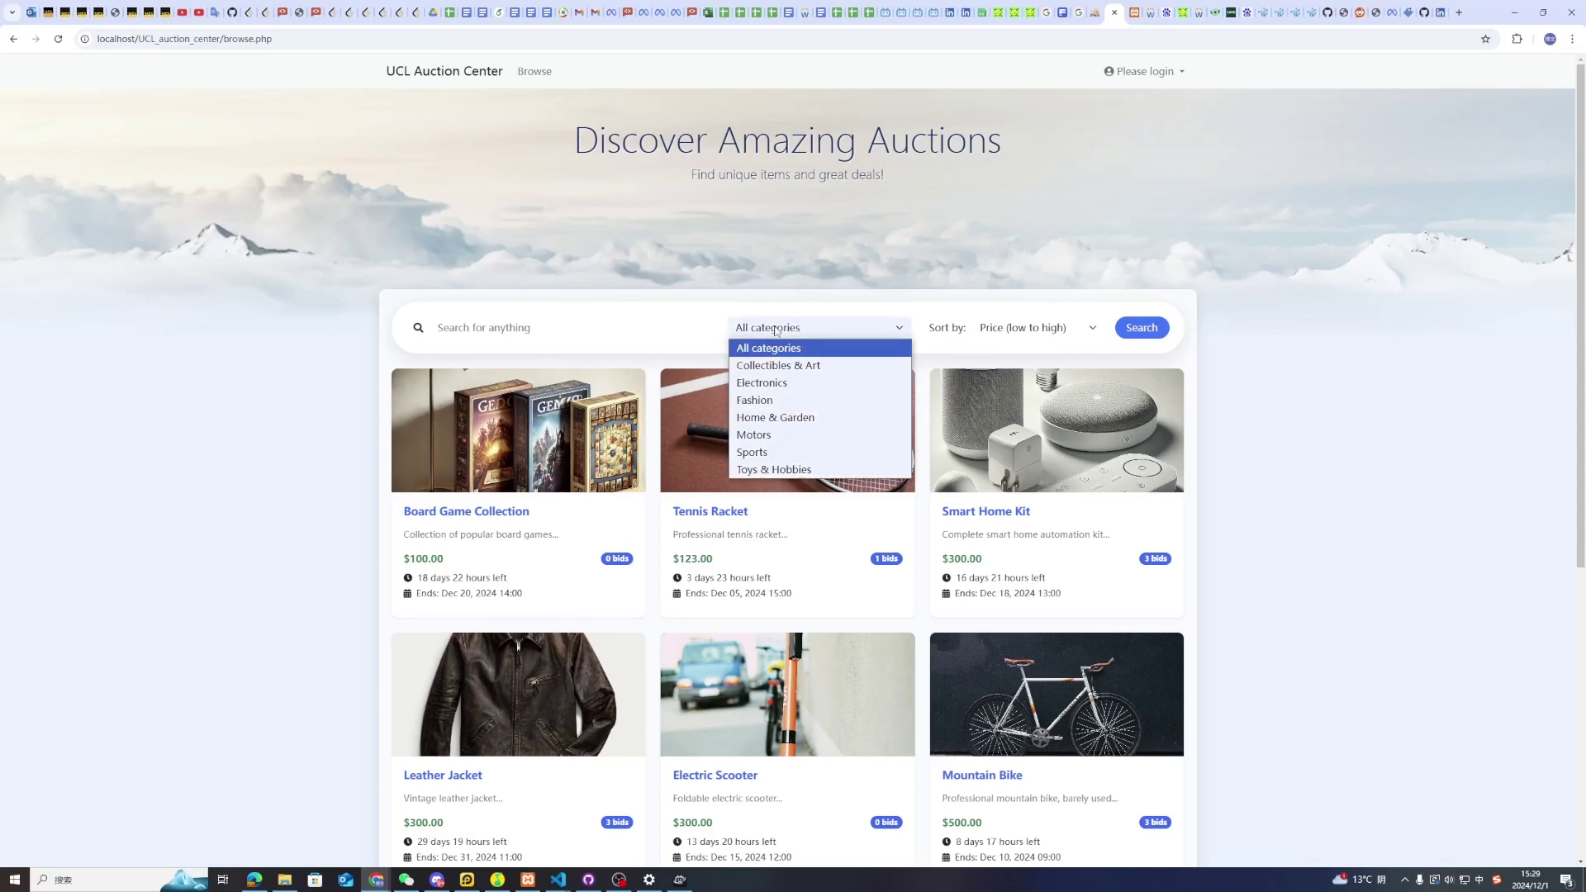
click(775, 403)
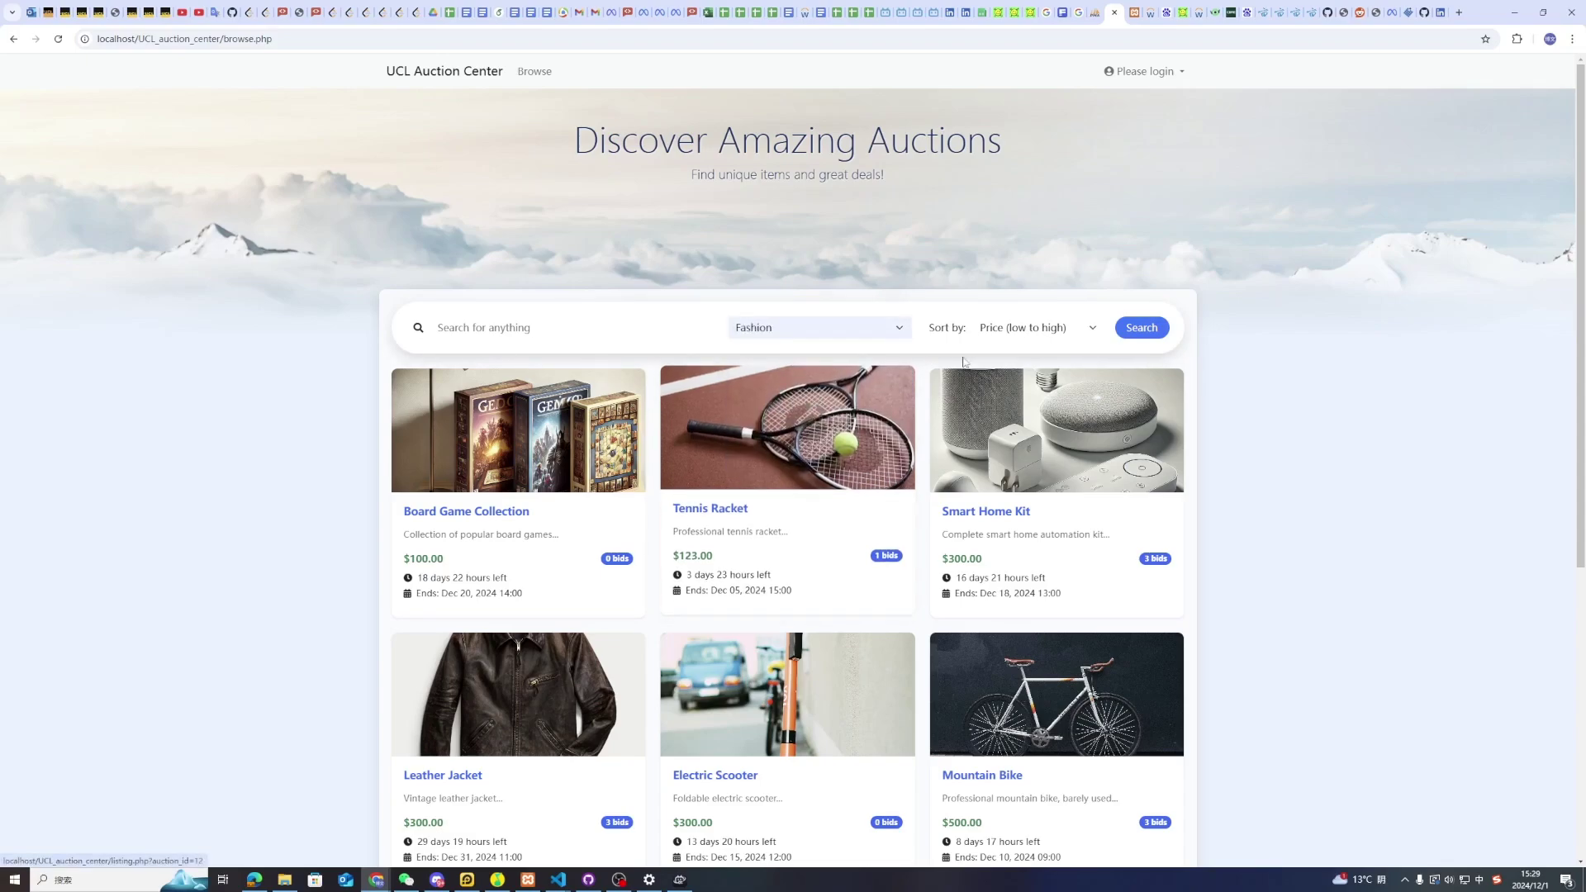
click(1140, 330)
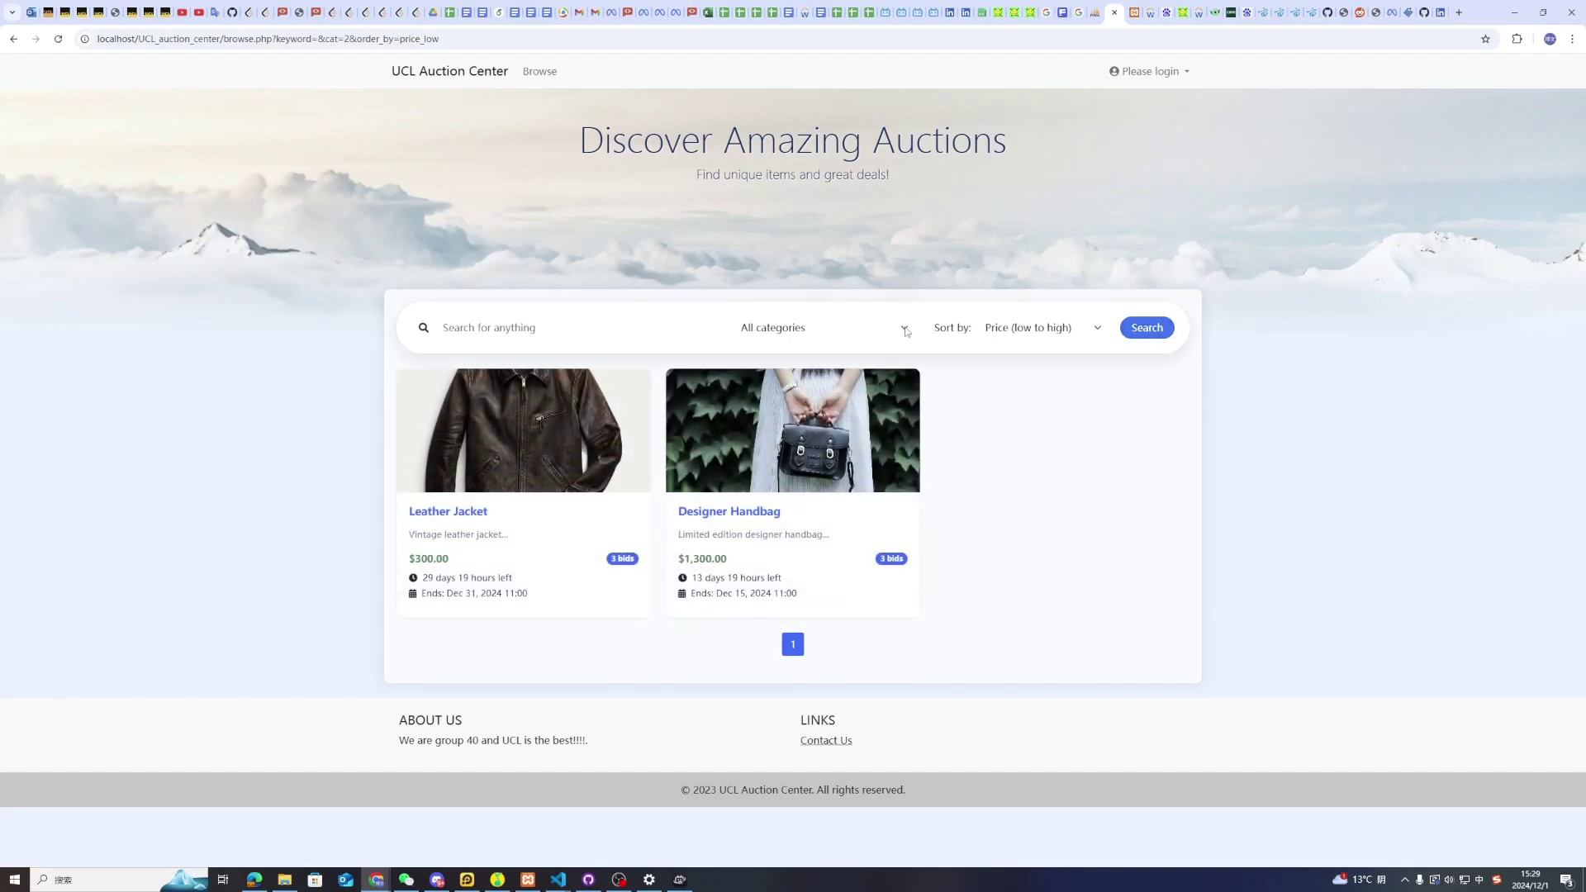
List auctions from all categories sorted by expiry, soonest ending first
click(794, 331)
click(794, 347)
click(1147, 327)
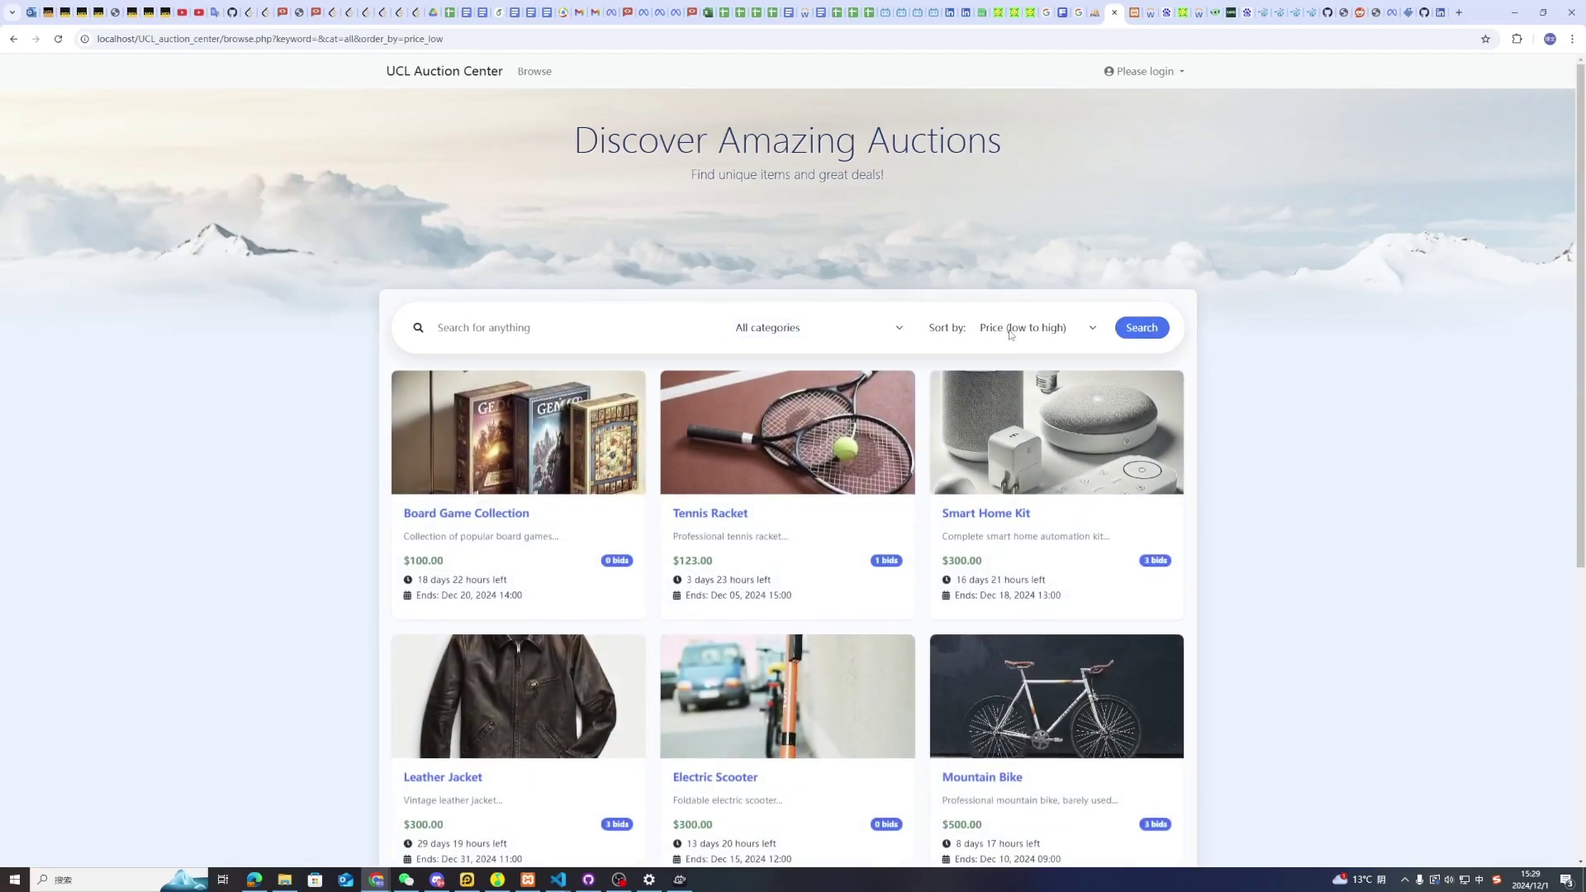
click(1005, 330)
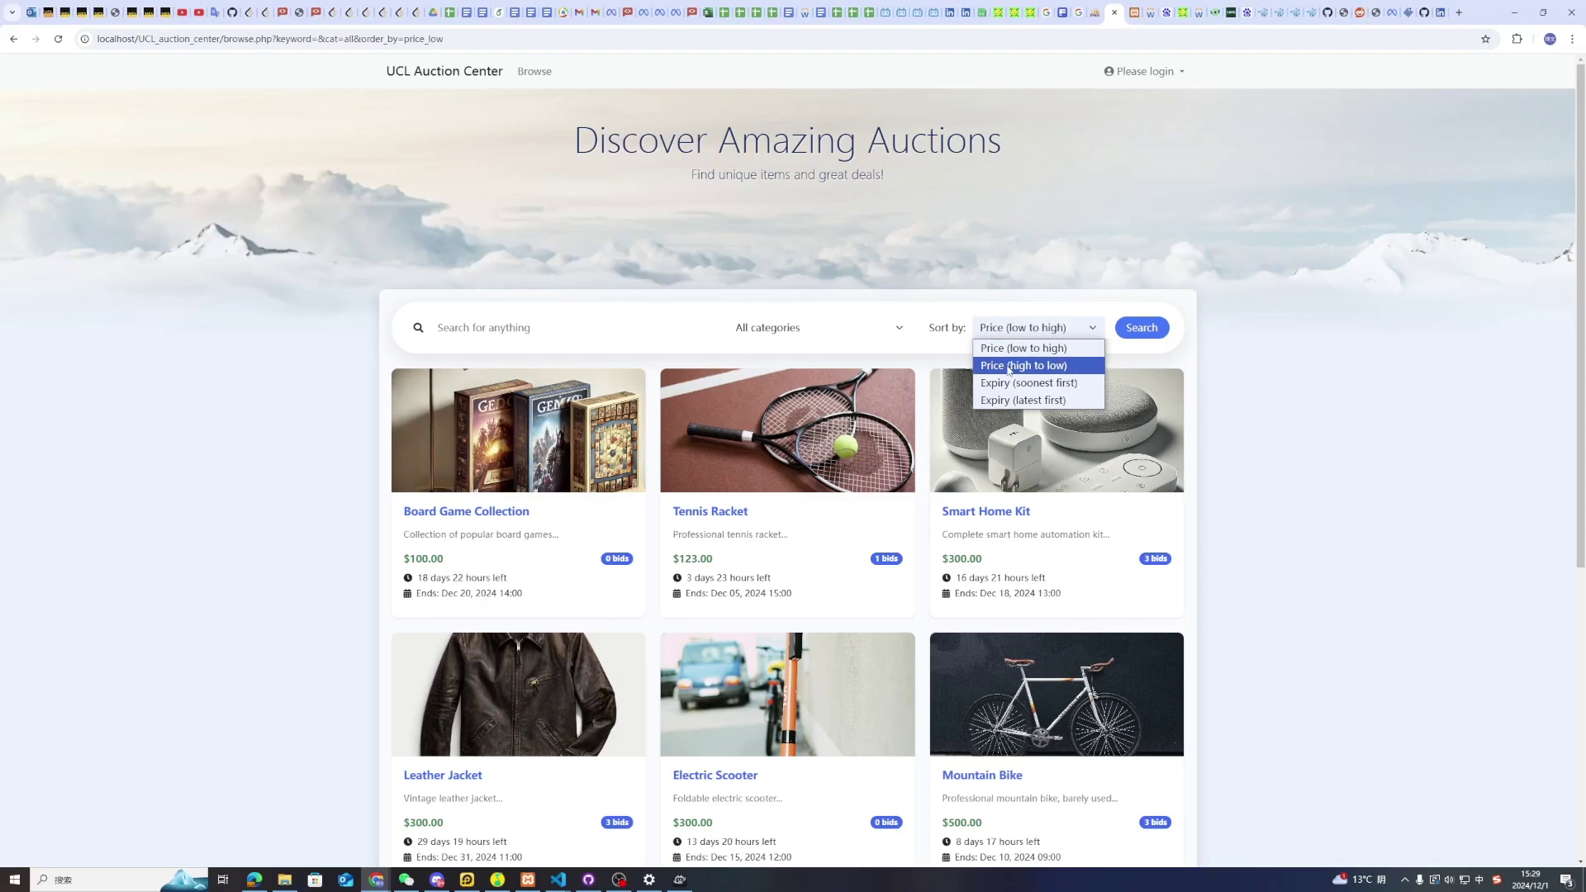
click(1069, 347)
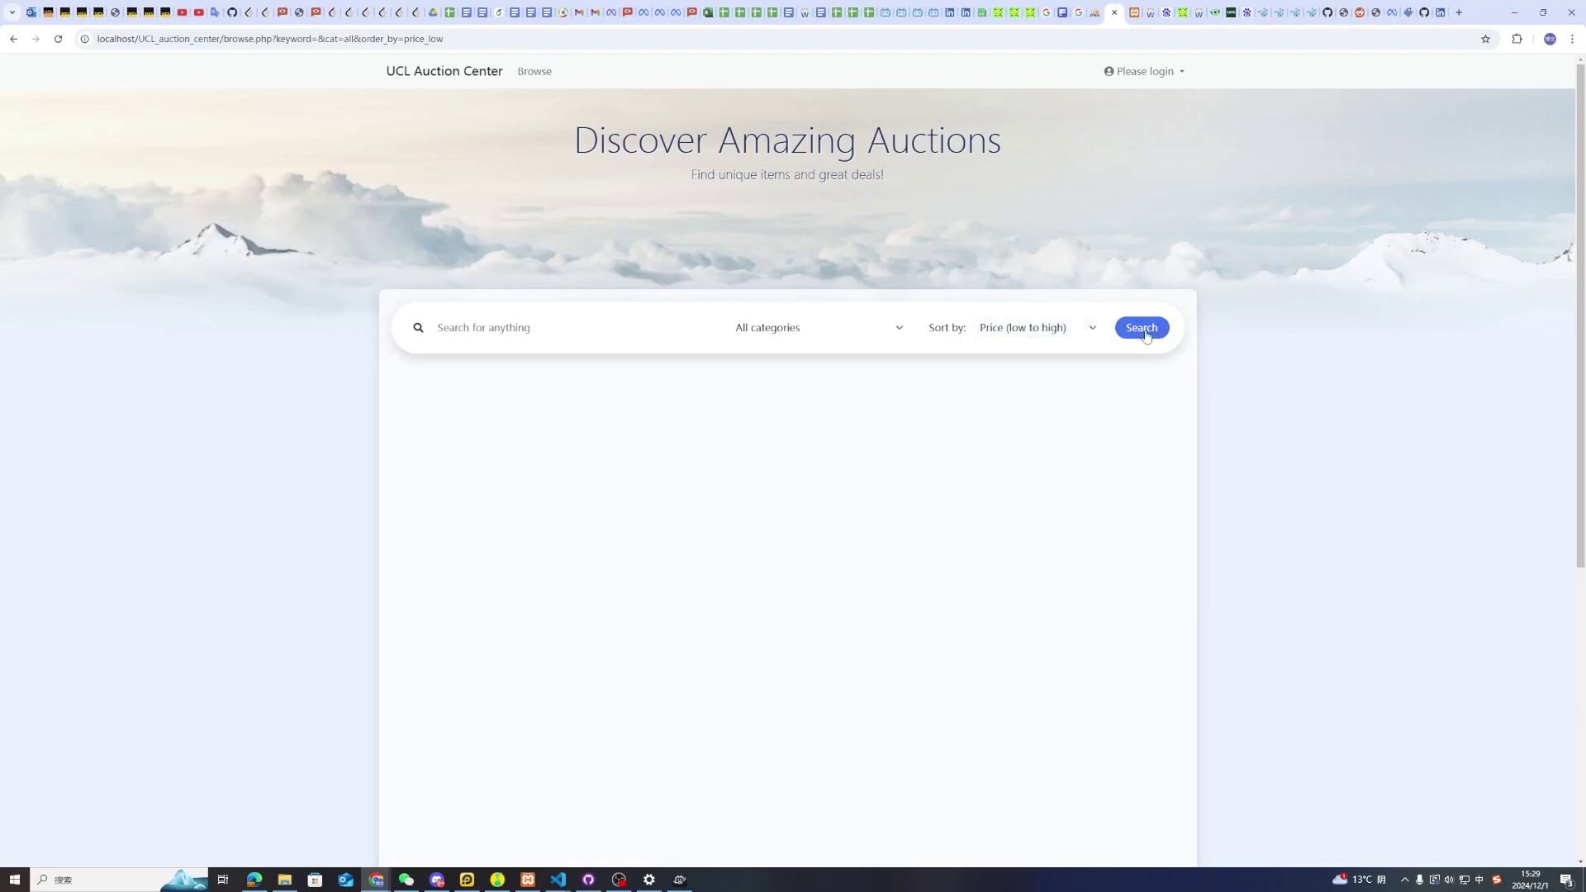
click(1051, 335)
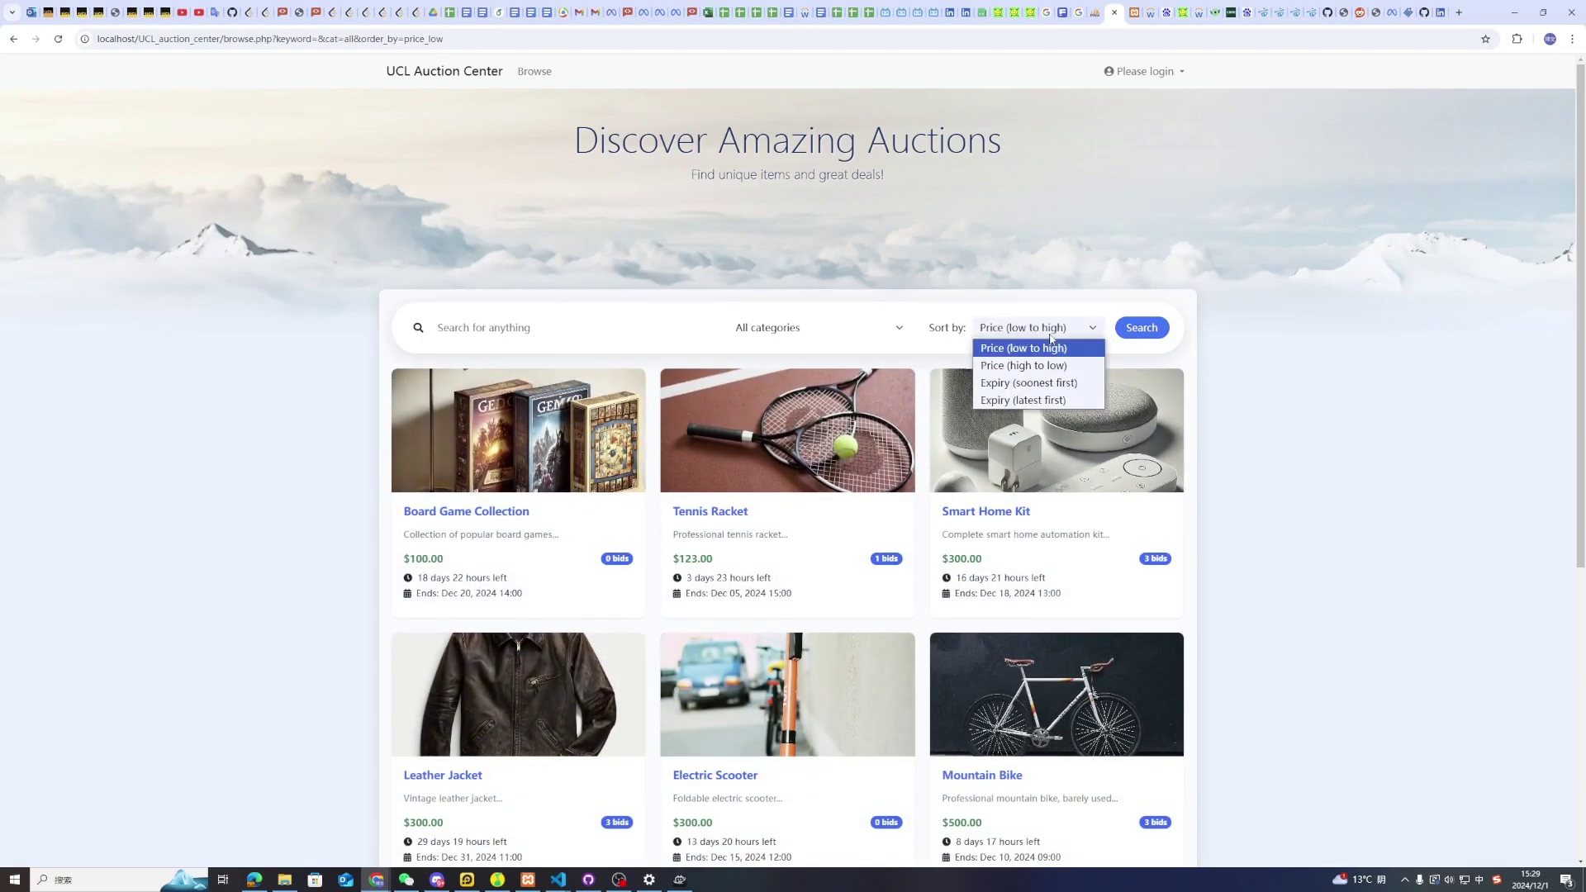
click(1057, 400)
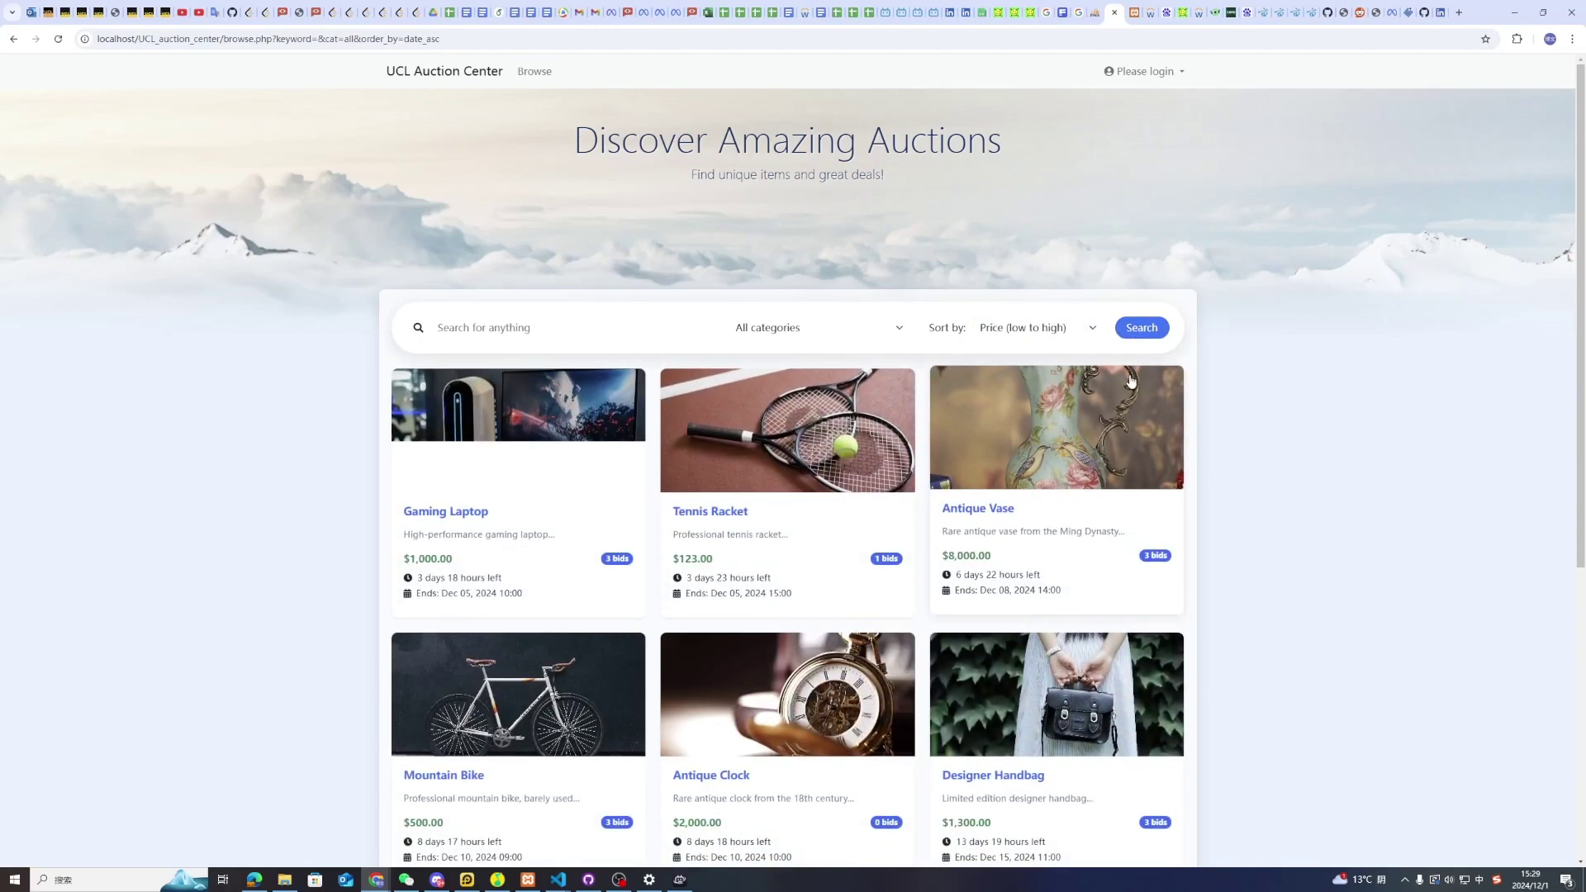
click(504, 327)
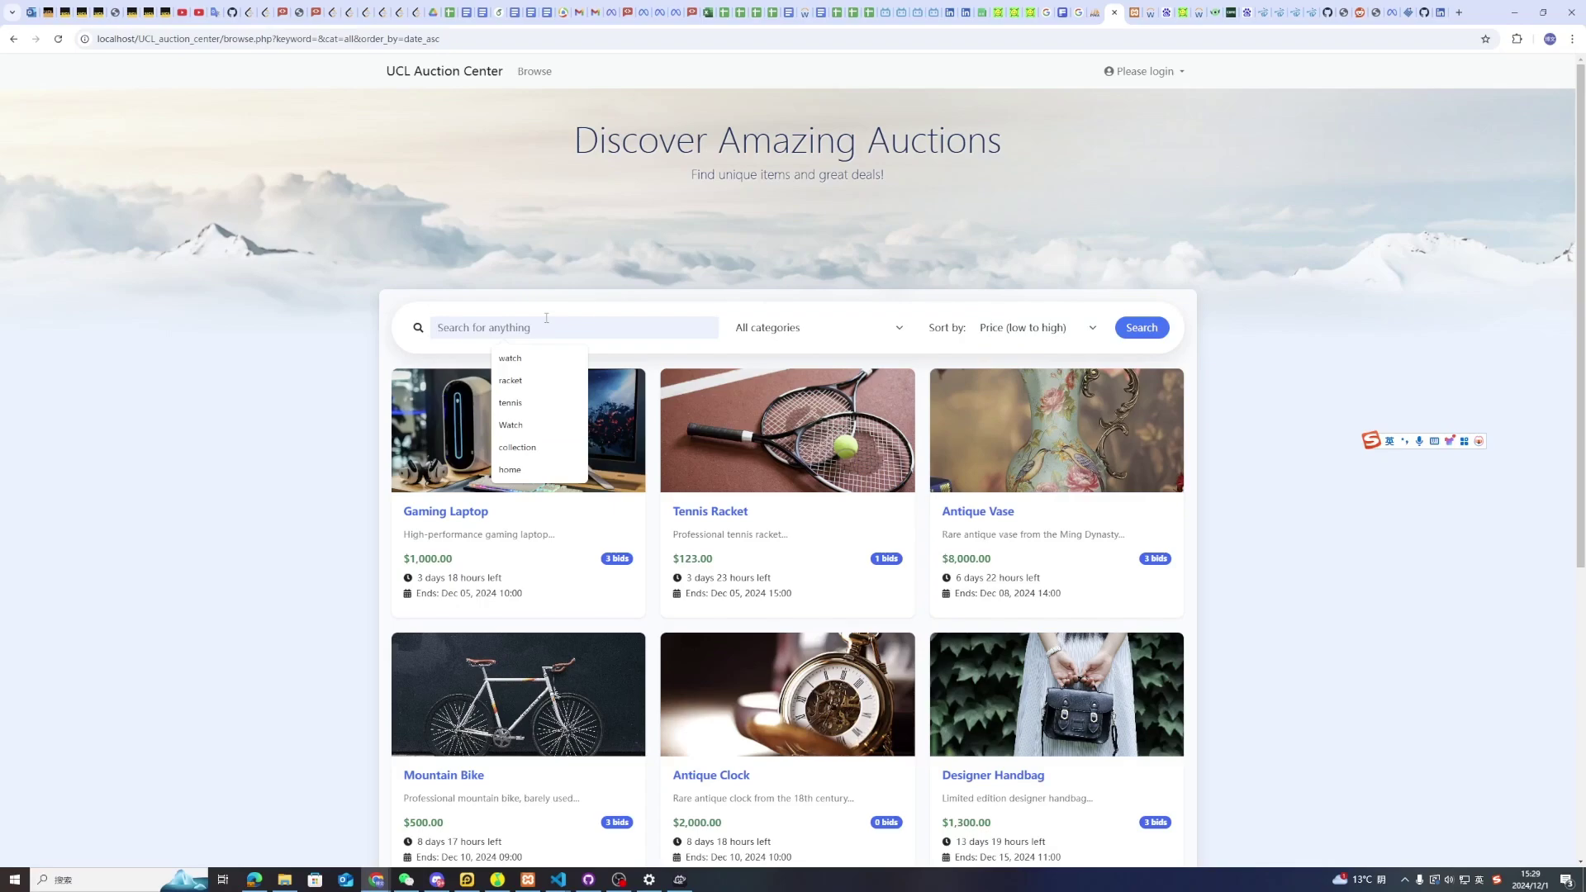
Search the listings for 'Tennis'
key(shift)
text(Tennis)
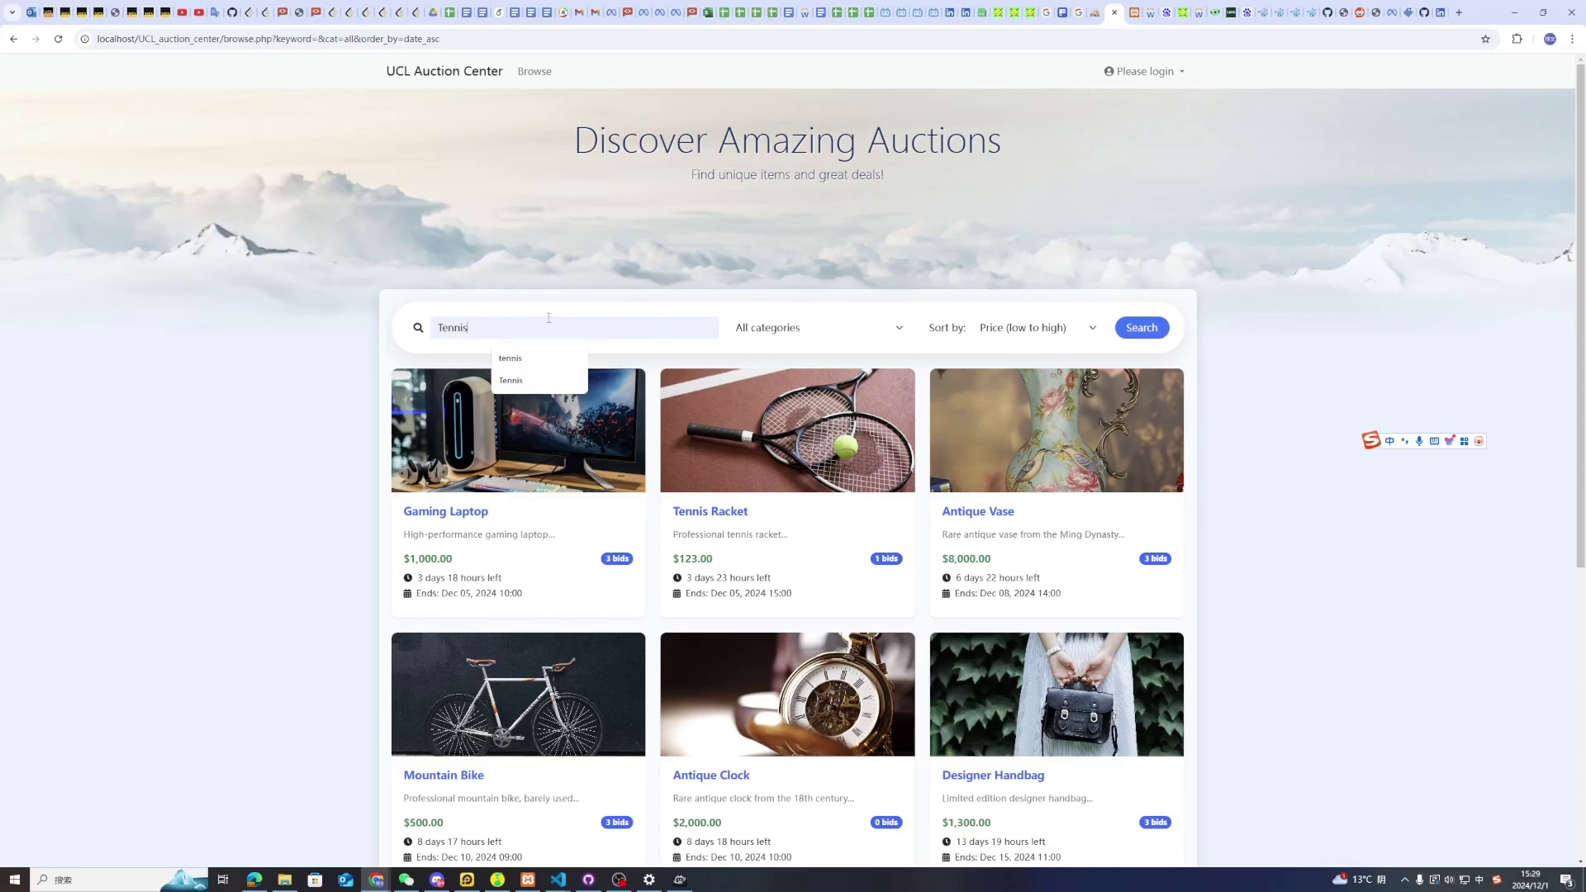
click(1122, 328)
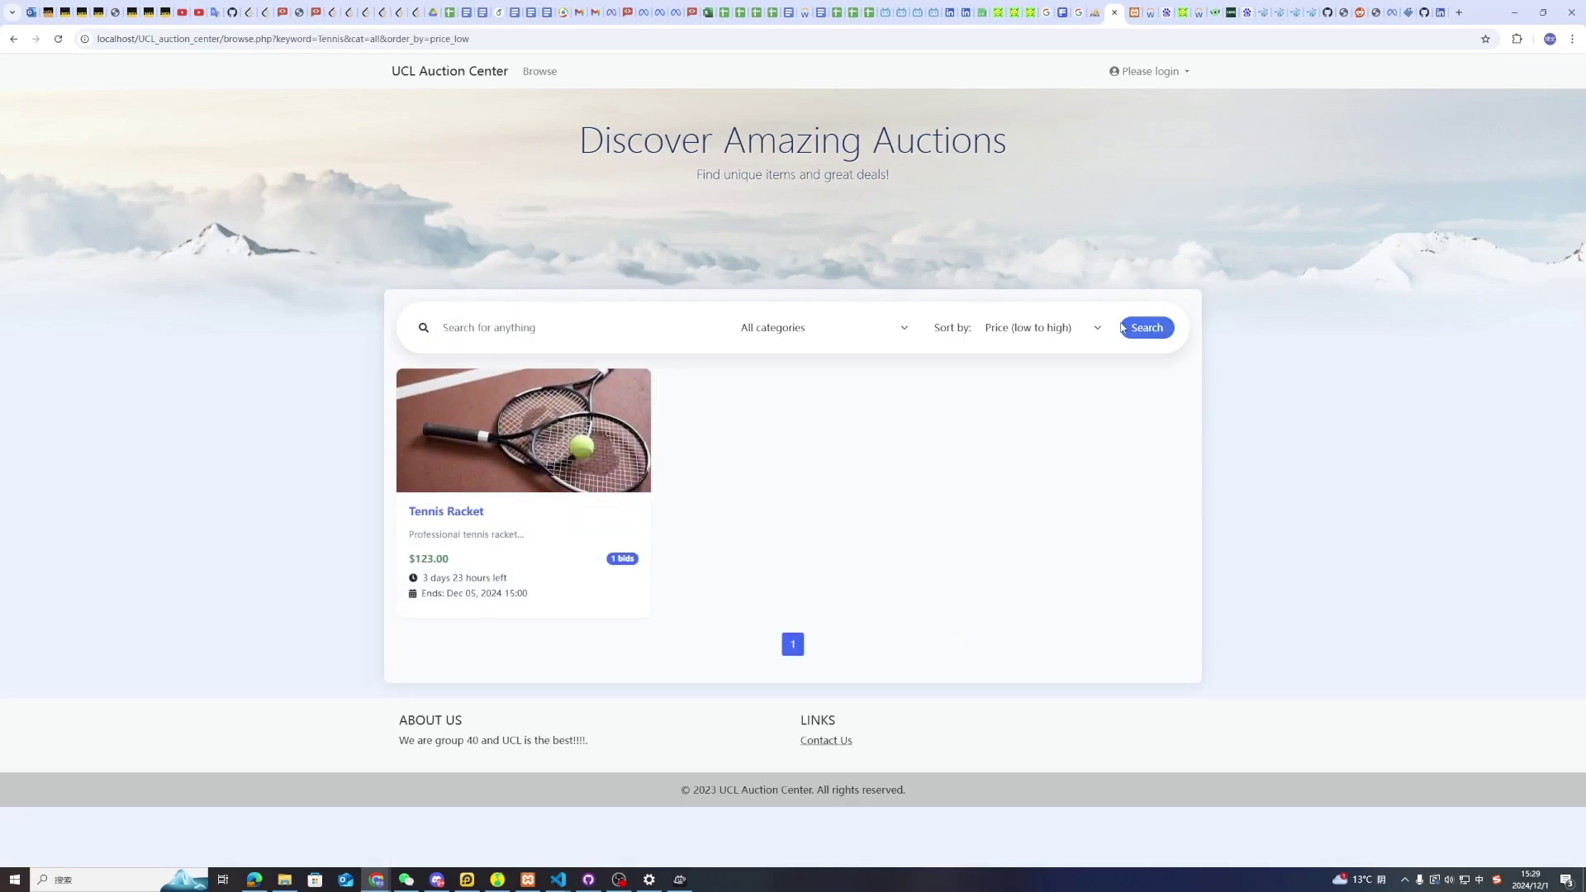
Clear the keyword, show all categories again, and go to page 2 of listings
click(609, 330)
click(772, 330)
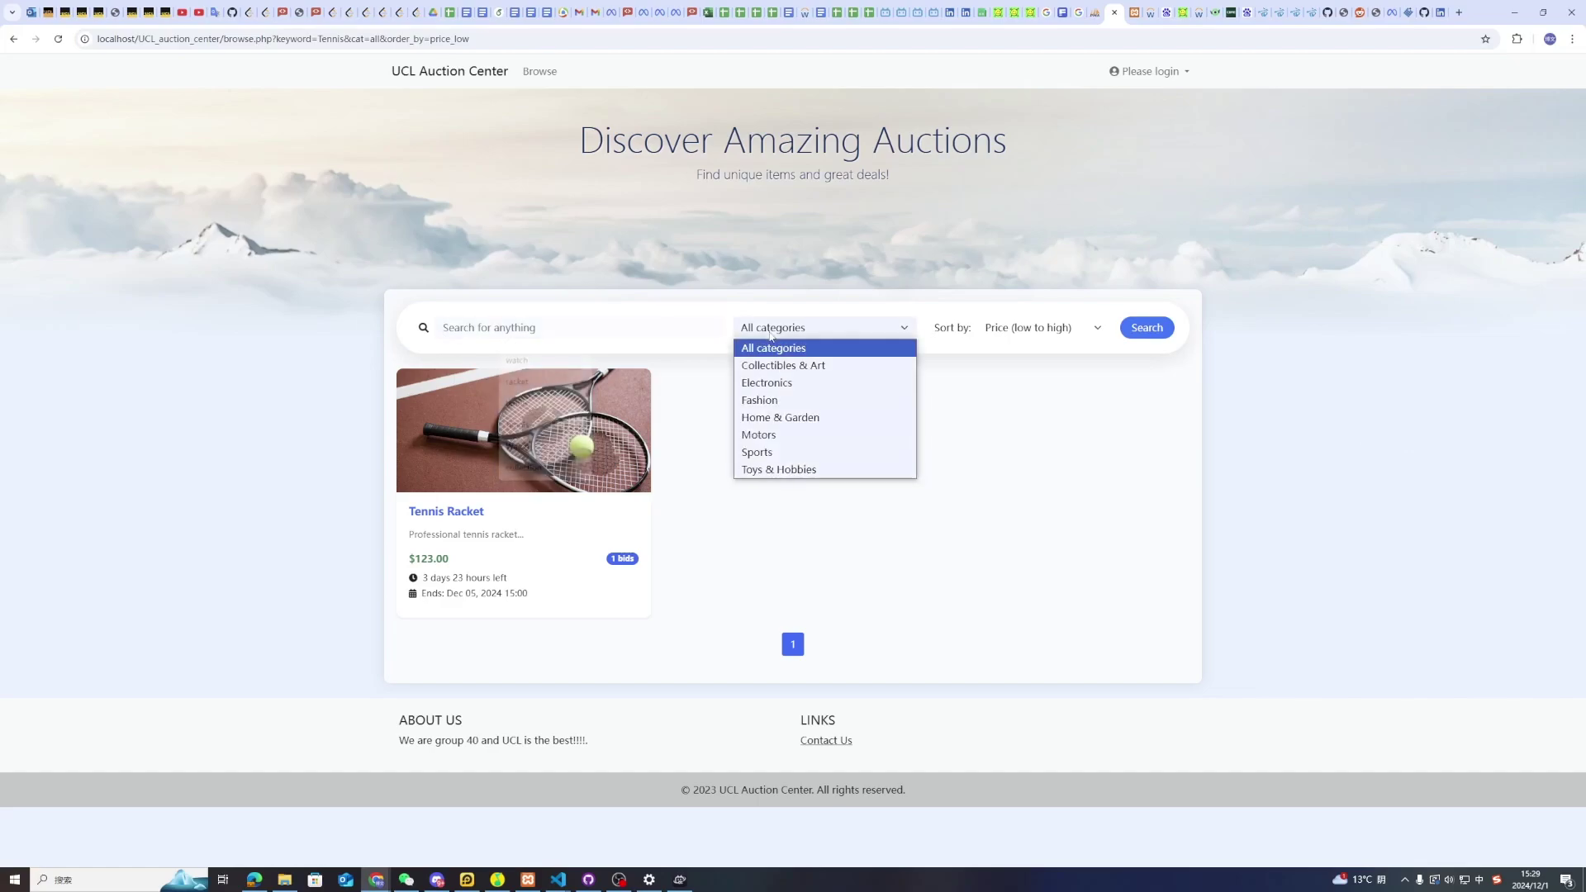
click(1024, 327)
click(1146, 327)
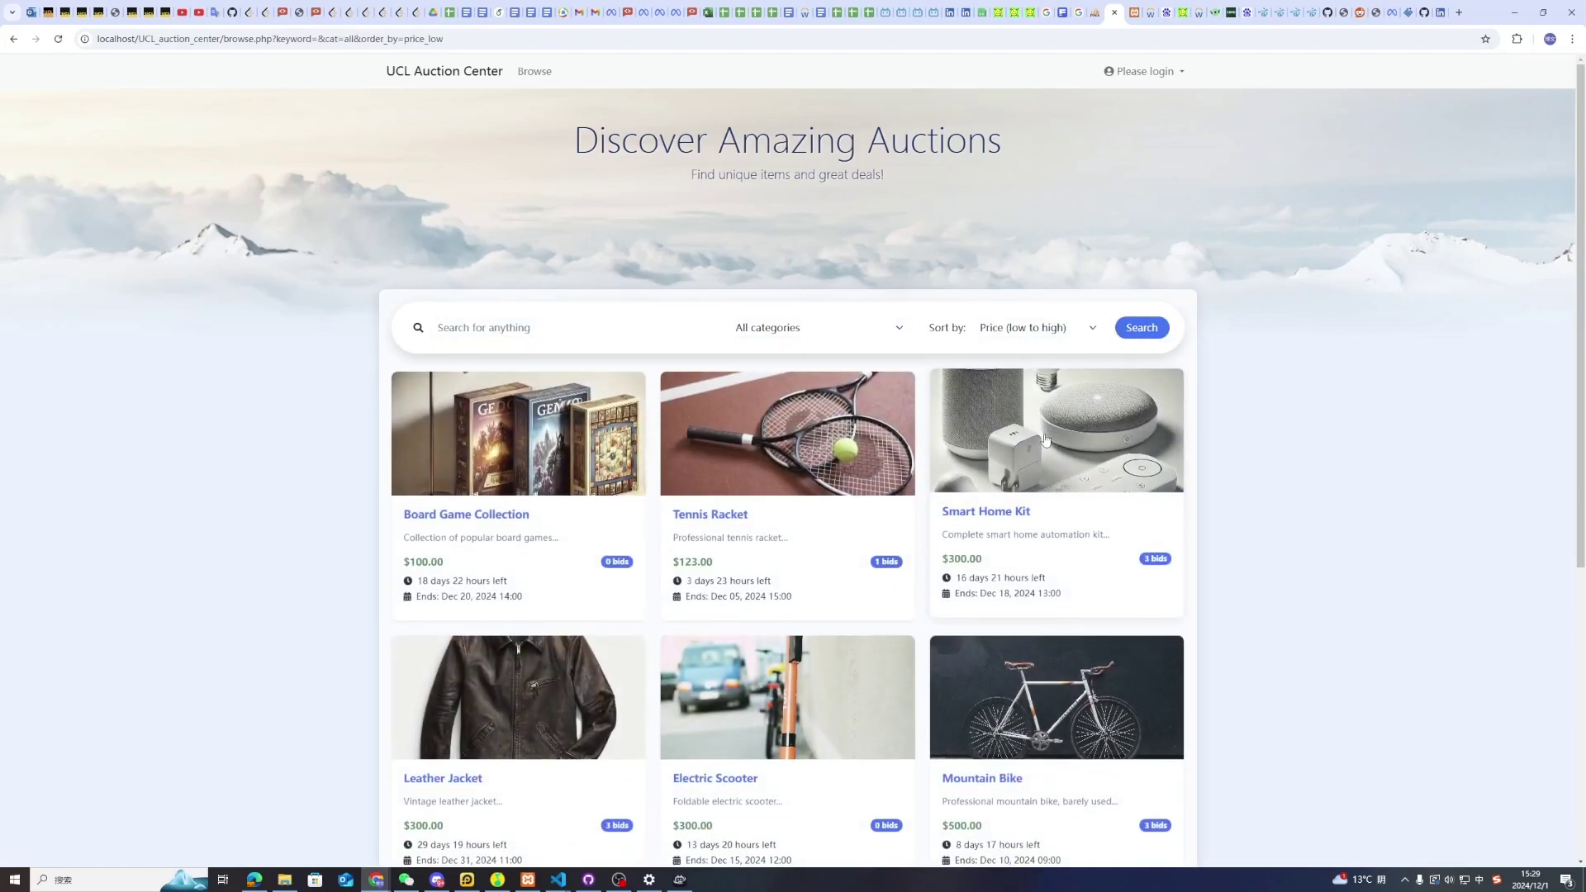
scroll(1037, 449, down, 5)
scroll(1002, 300, up, 5)
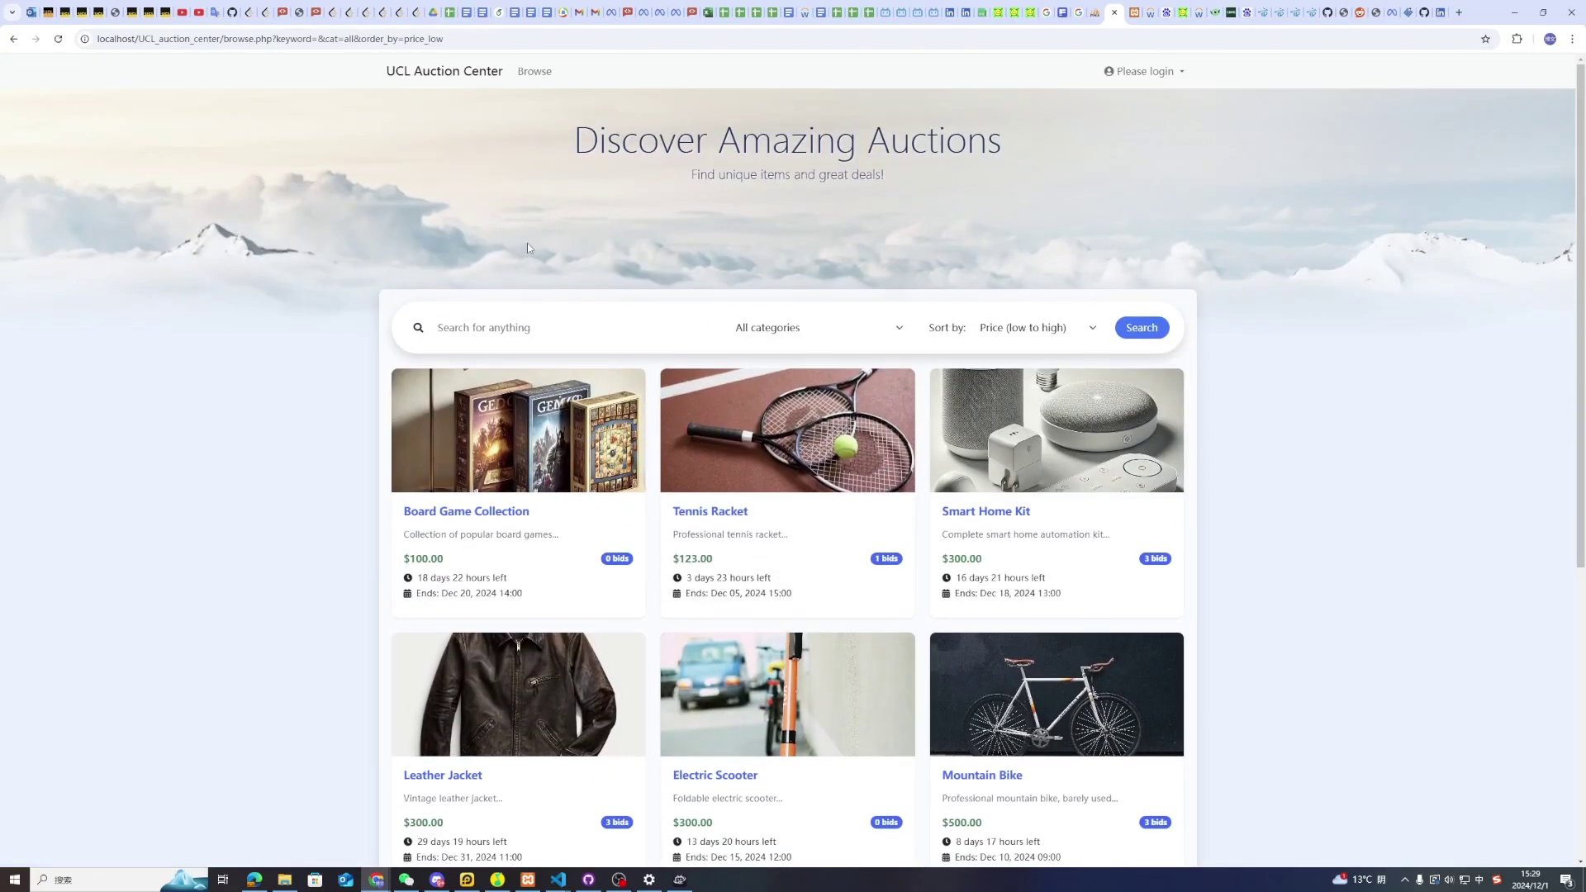
scroll(644, 244, down, 5)
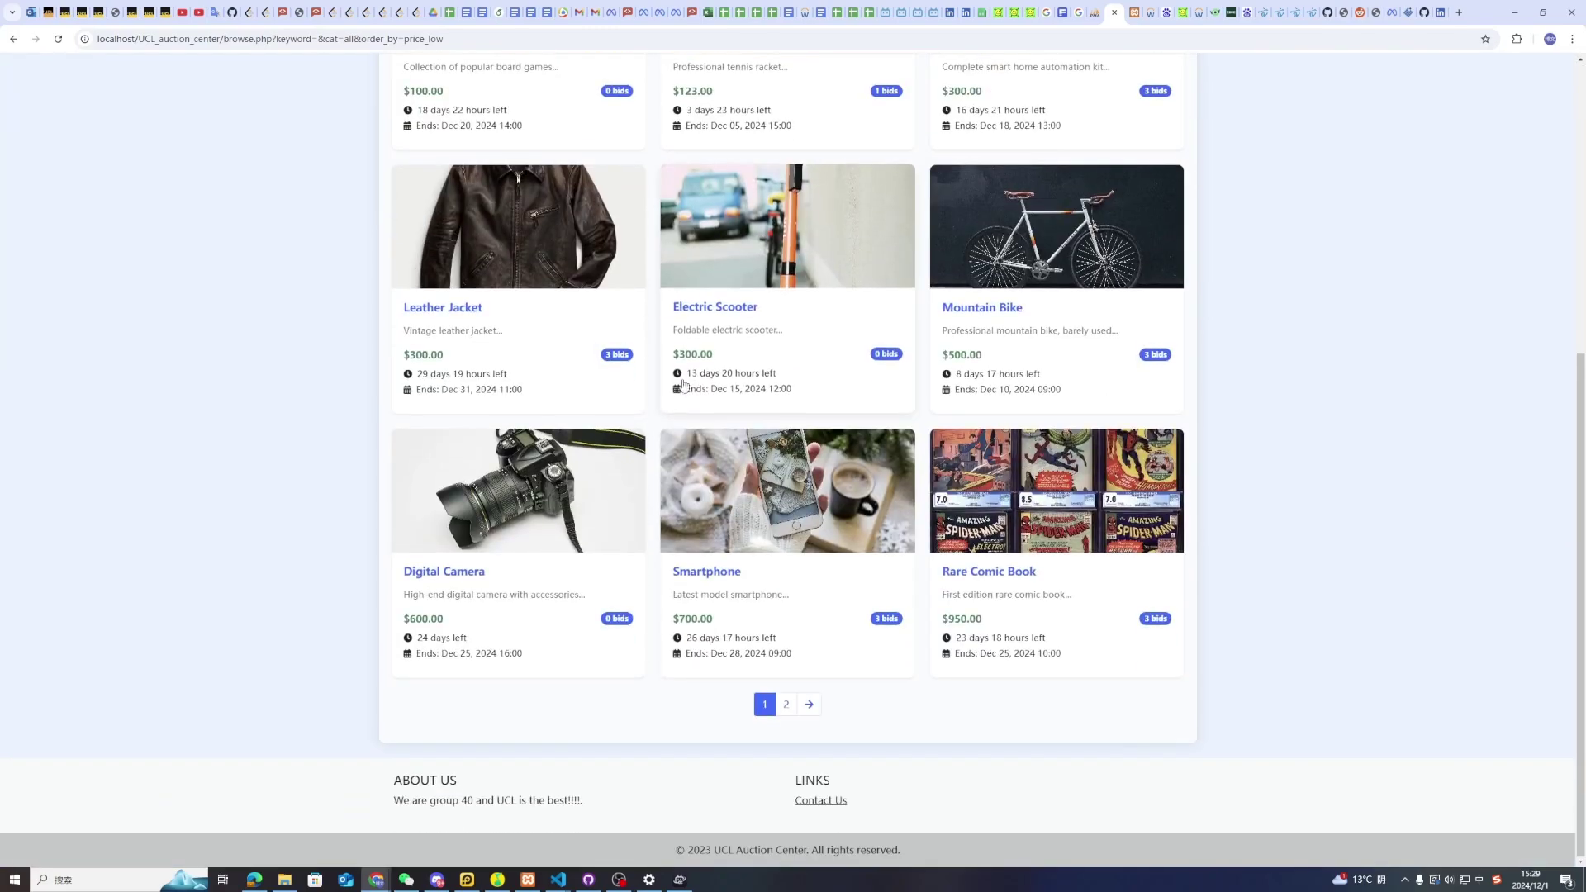
click(788, 705)
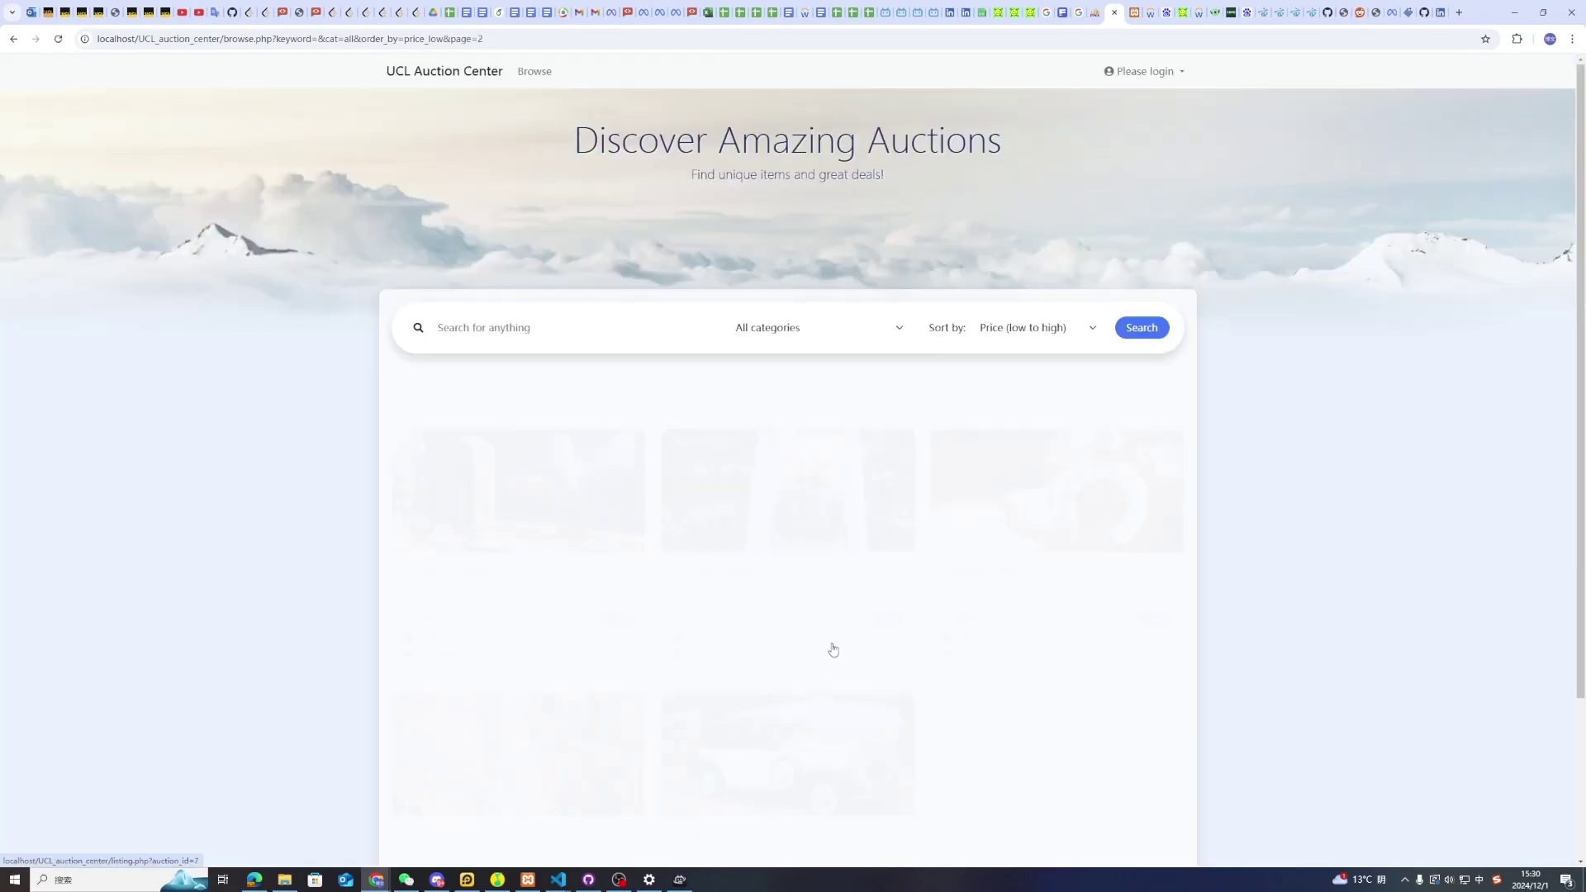
scroll(1102, 507, down, 1)
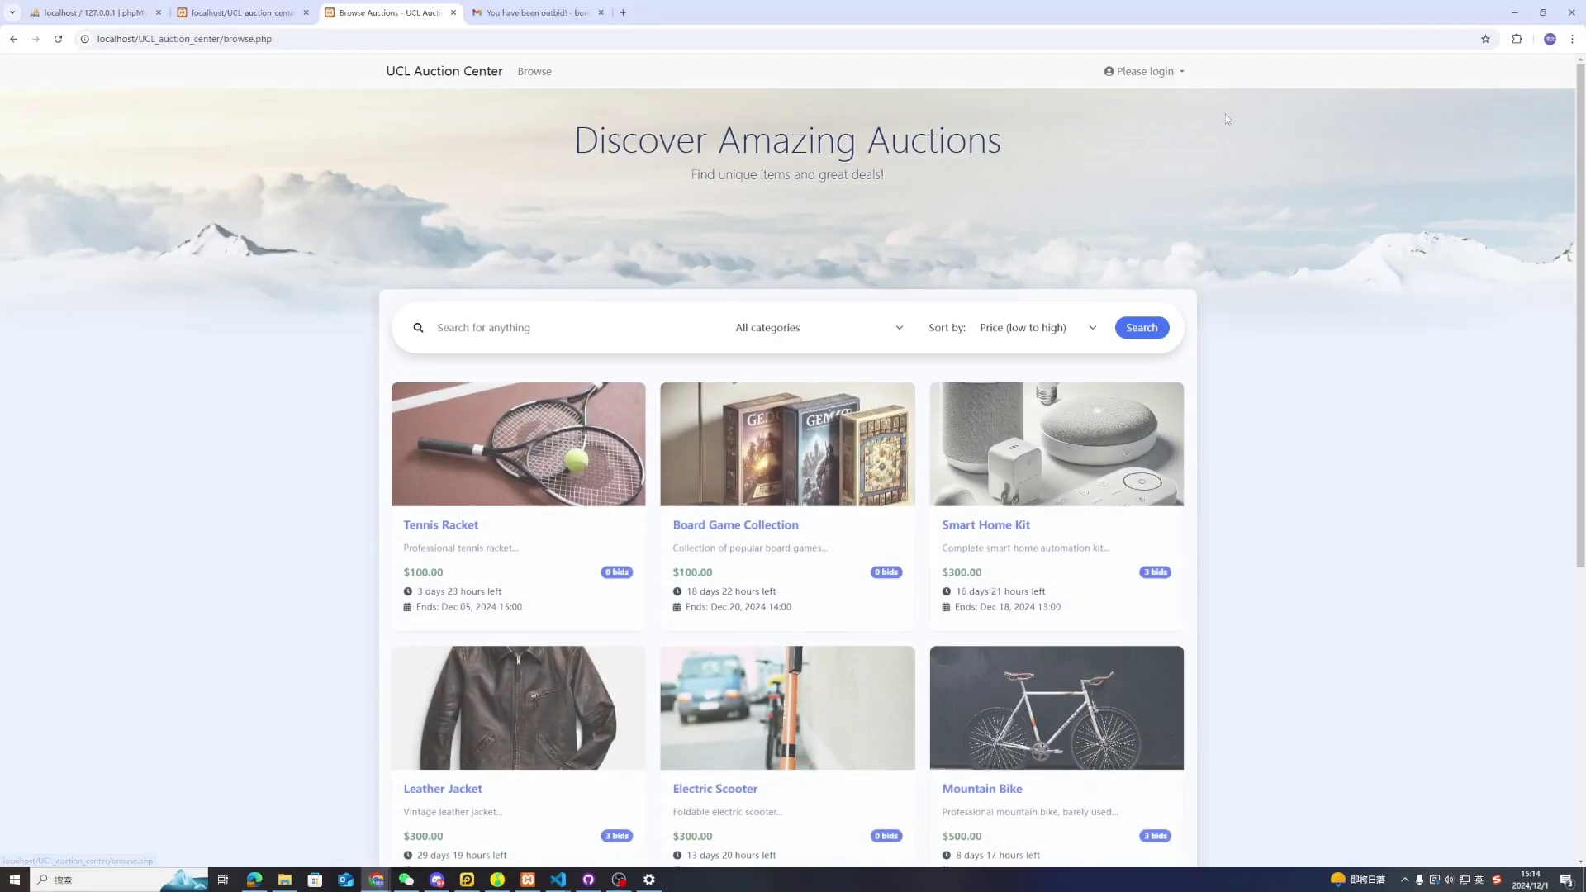
Register an account with a username, the saved e-mail and a confirmed password, then dismiss Chrome's save-password popup
click(1143, 71)
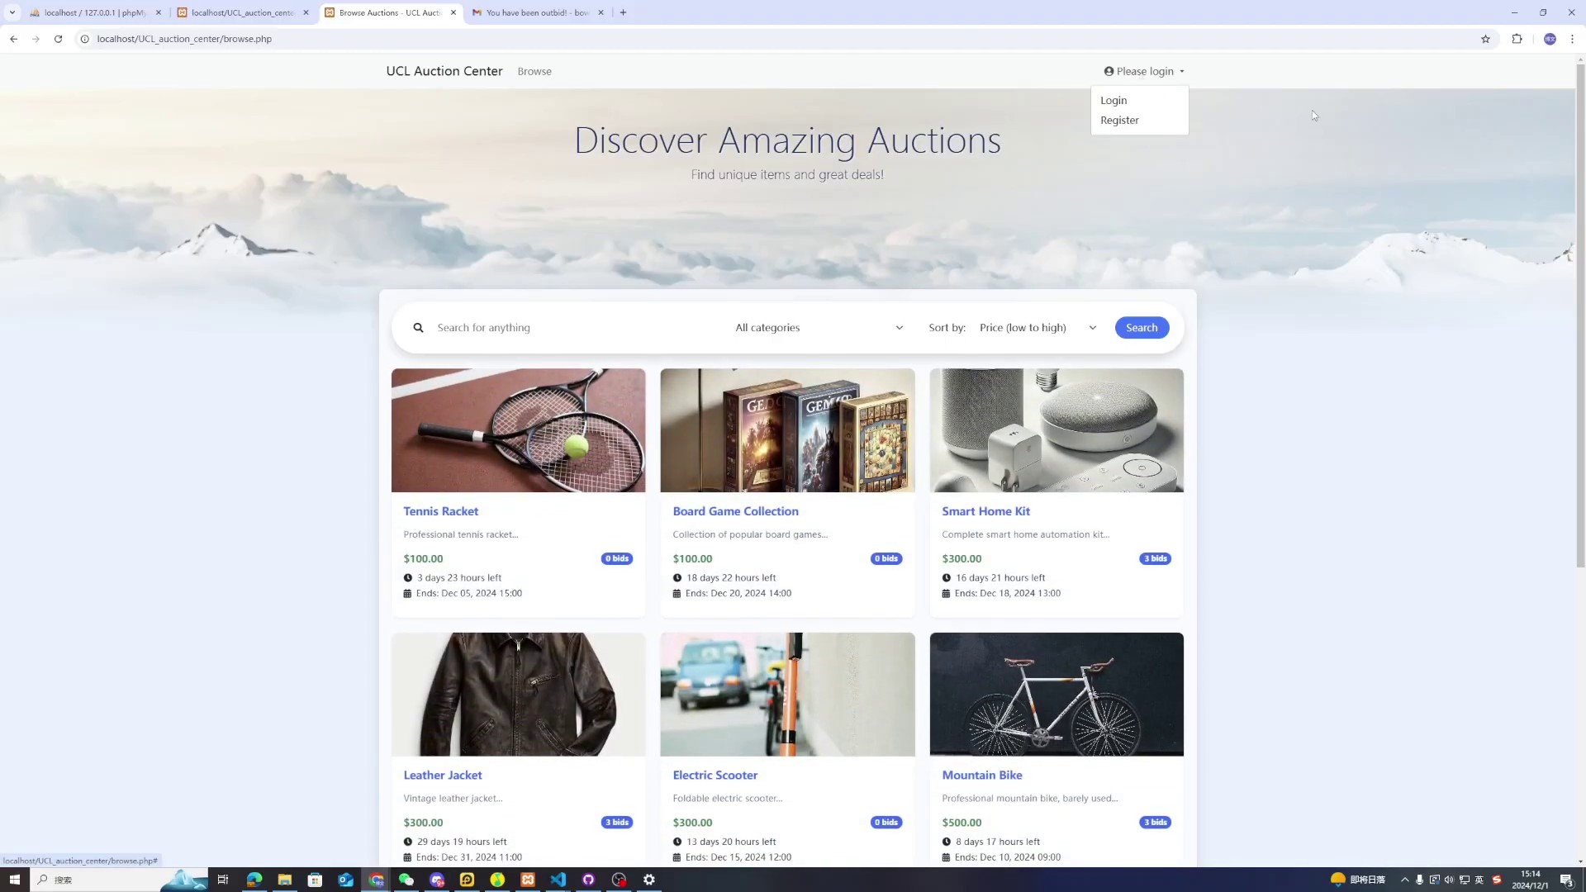
click(1118, 121)
click(669, 304)
text(Bowen)
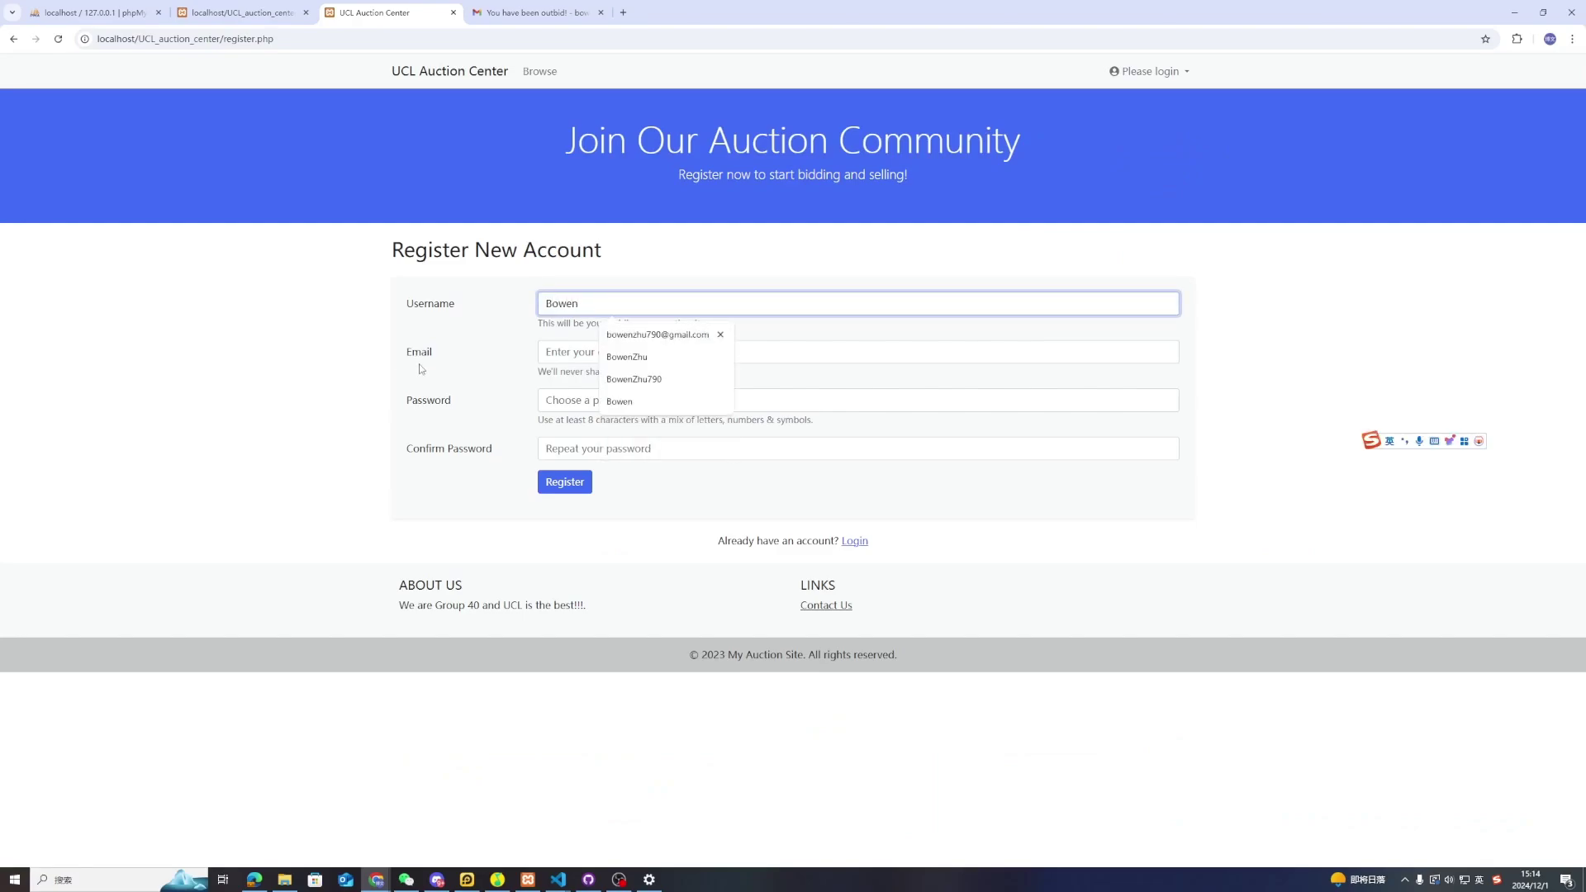
click(581, 352)
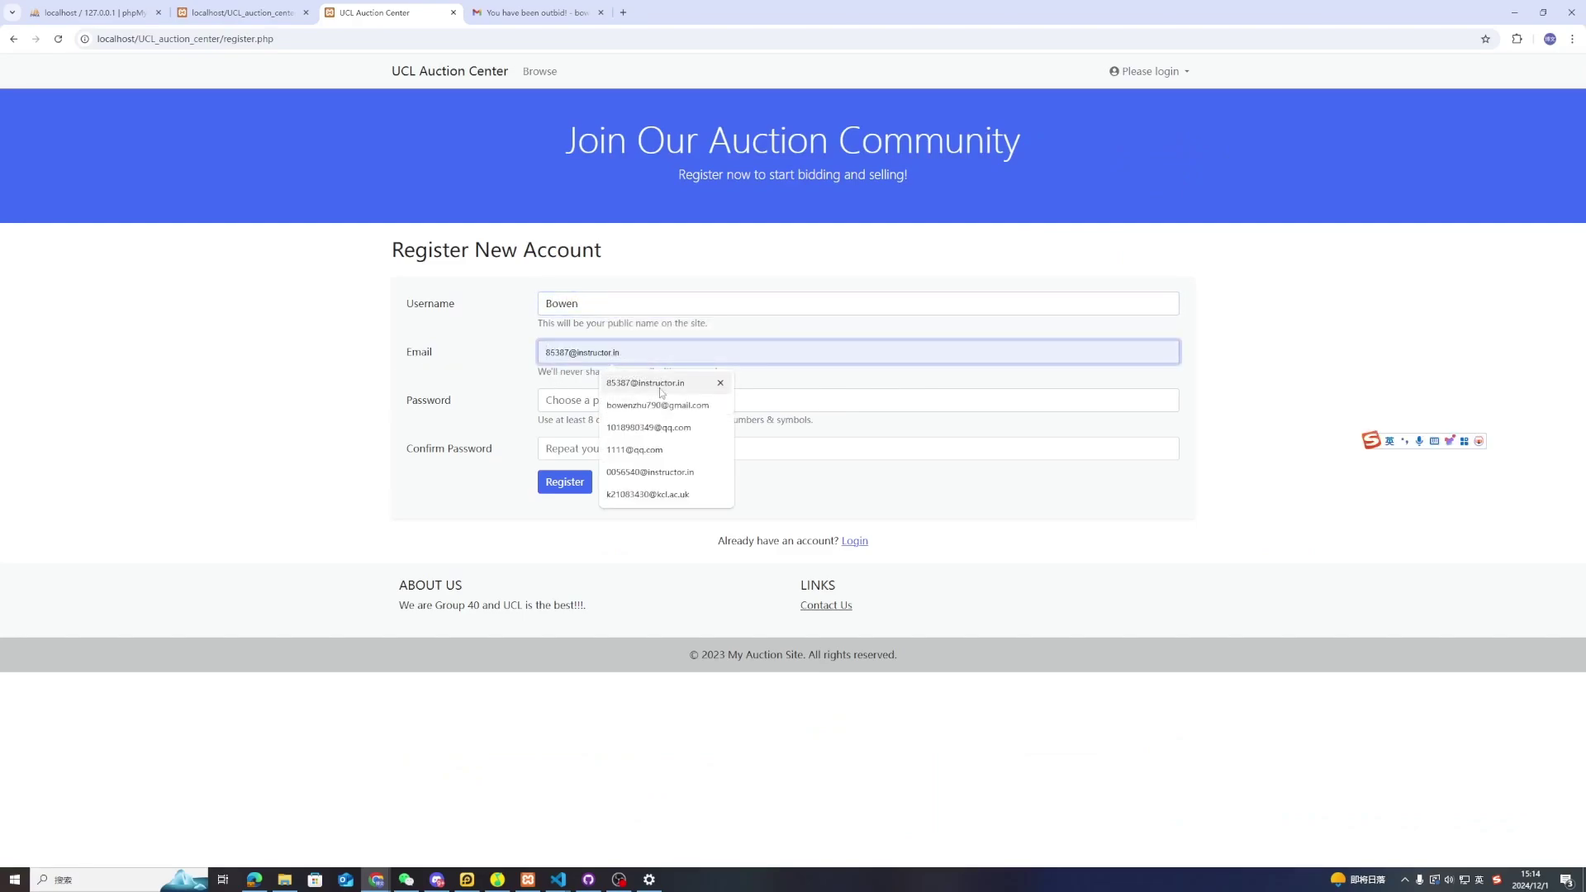
click(623, 408)
click(591, 401)
text(123)
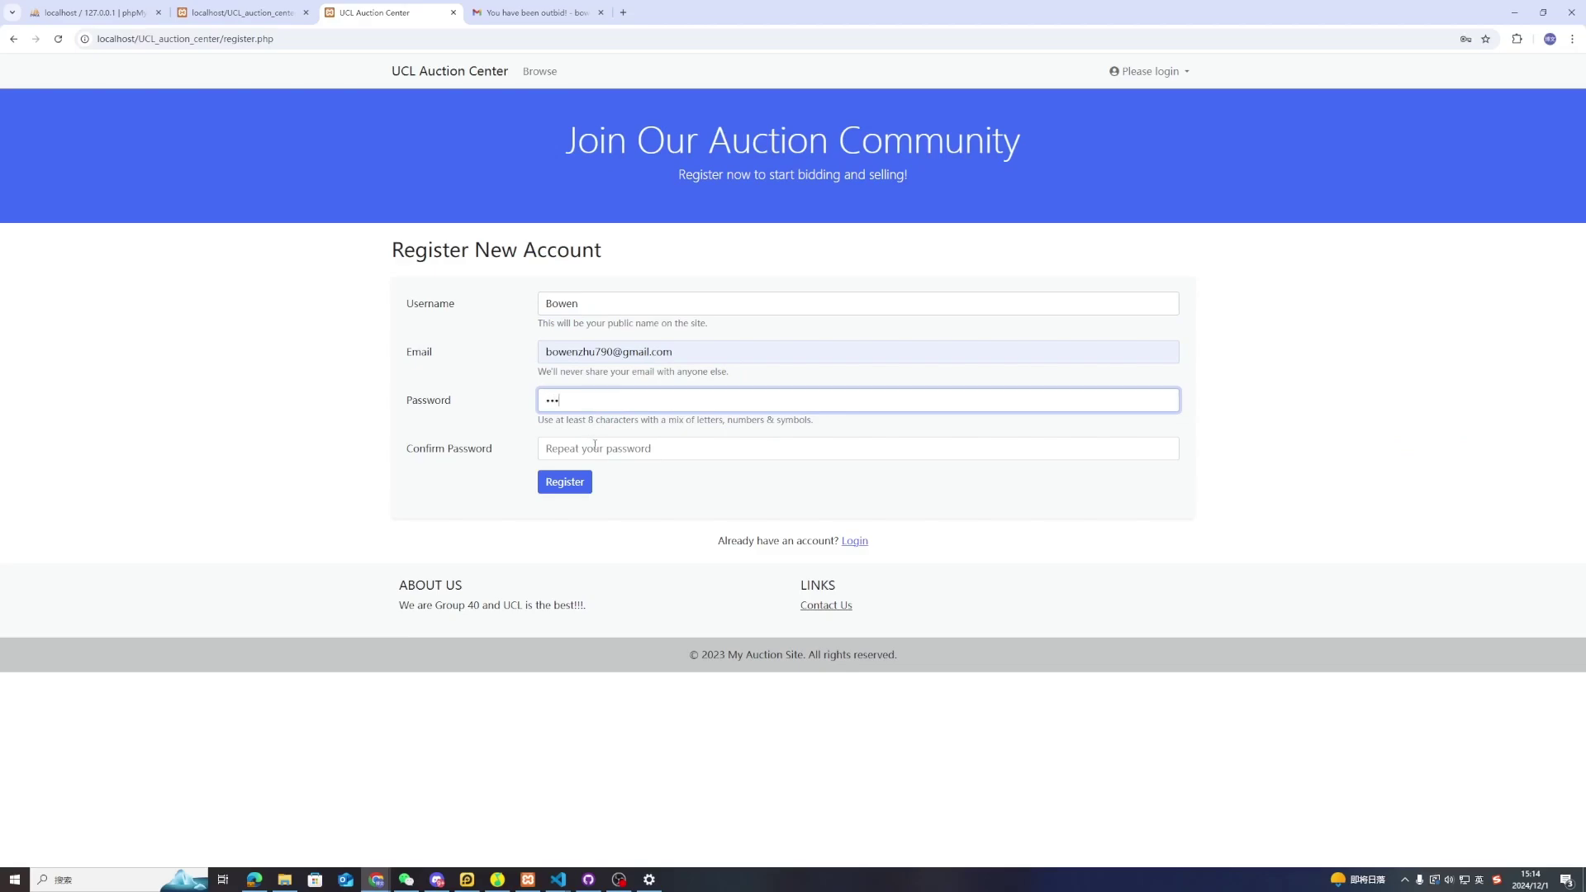
click(592, 446)
text(123)
click(578, 485)
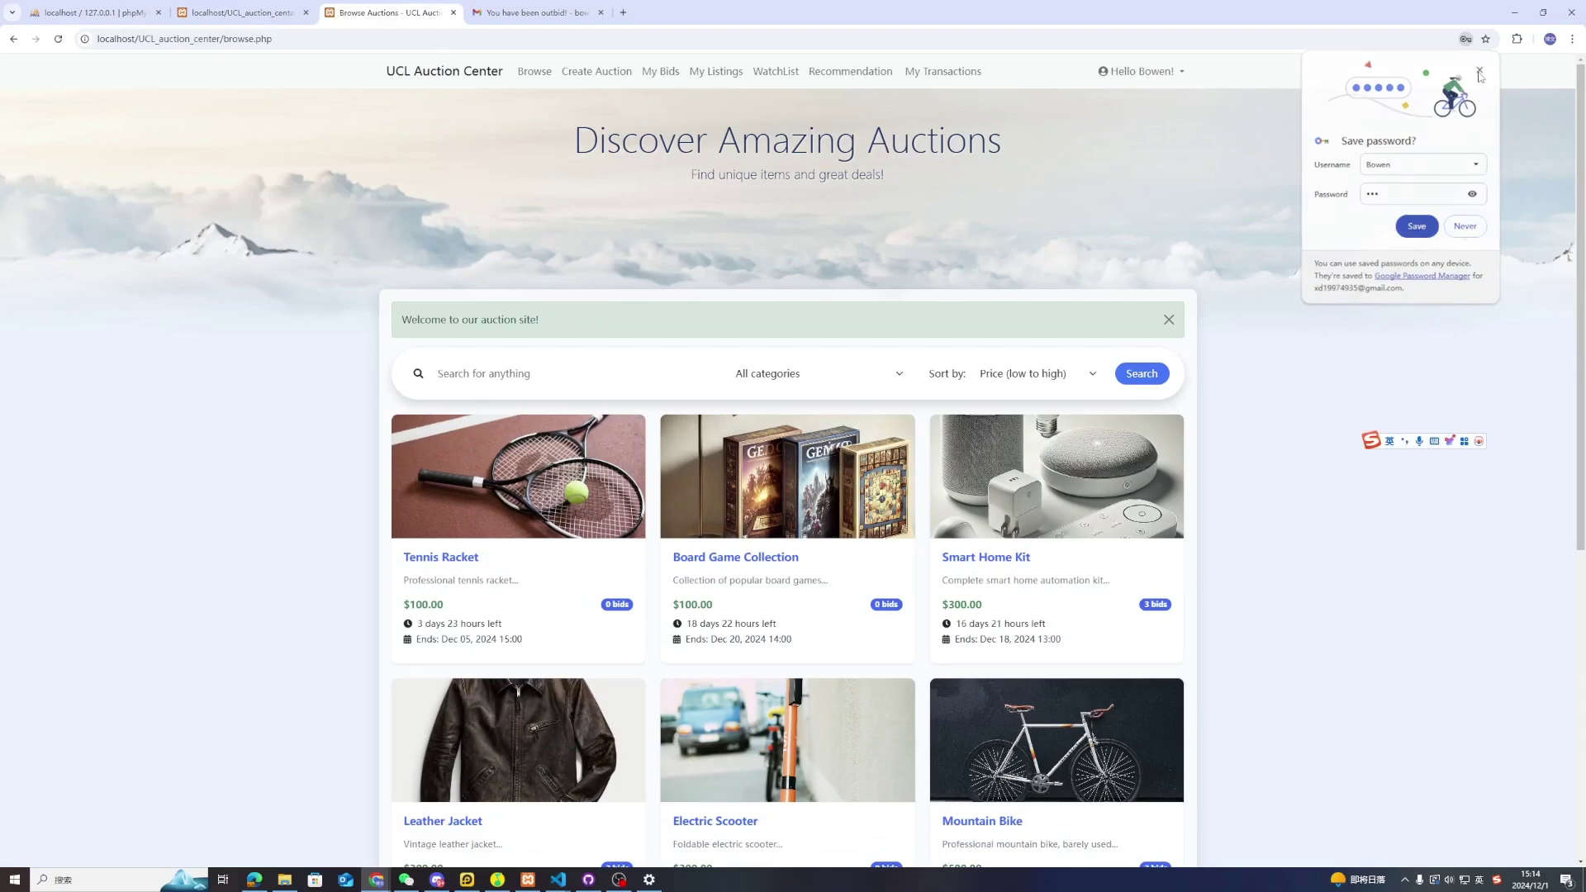
click(1478, 71)
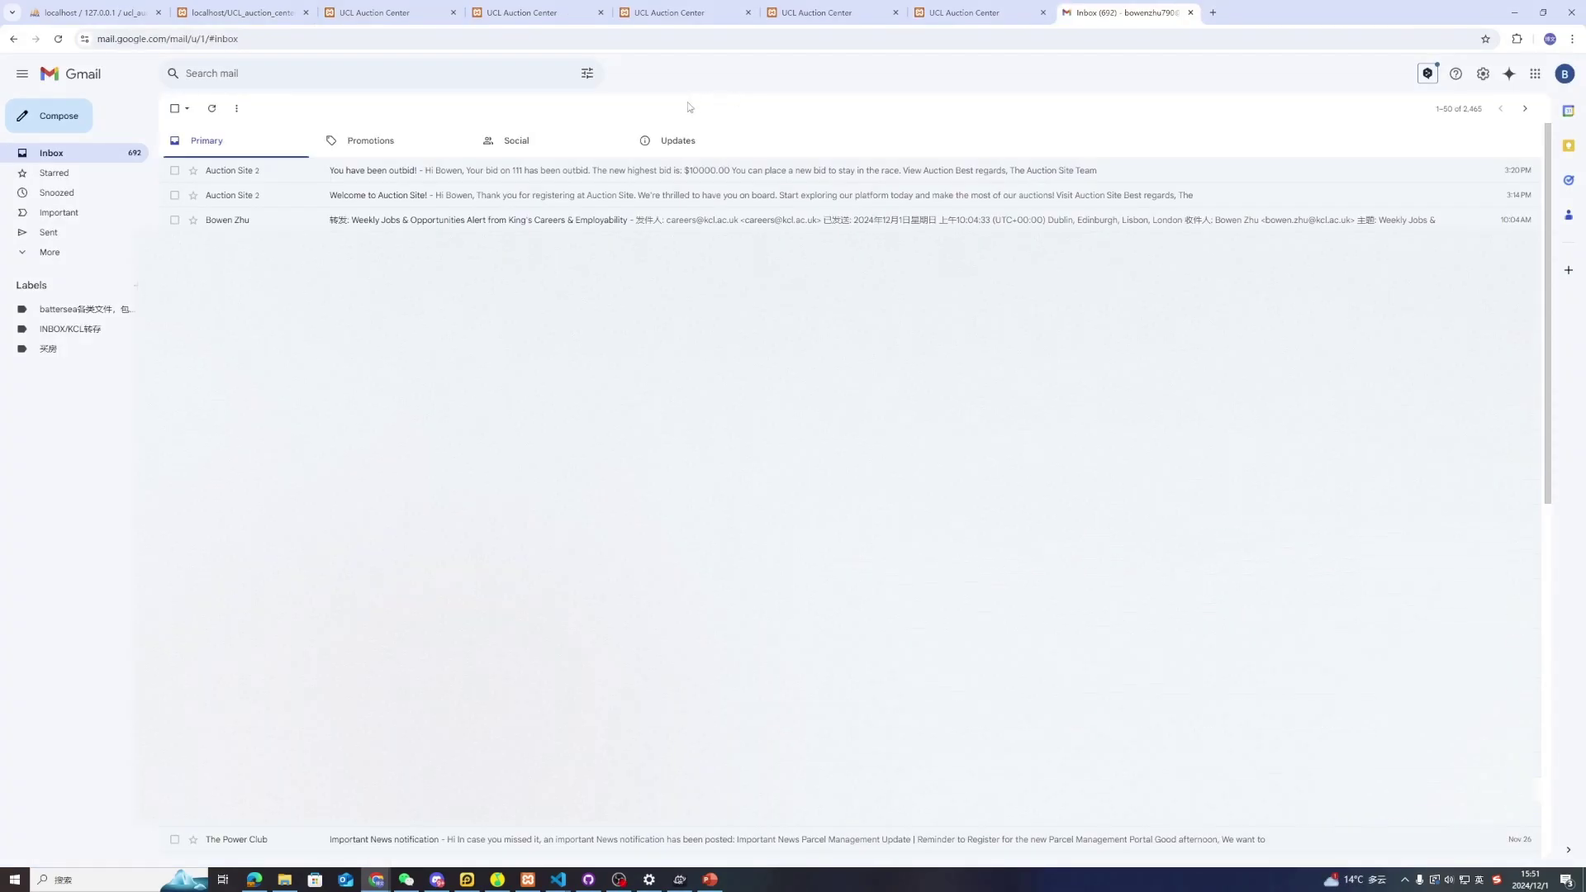
Open the 'Welcome to Auction Site!' email in the Gmail Primary inbox
click(475, 196)
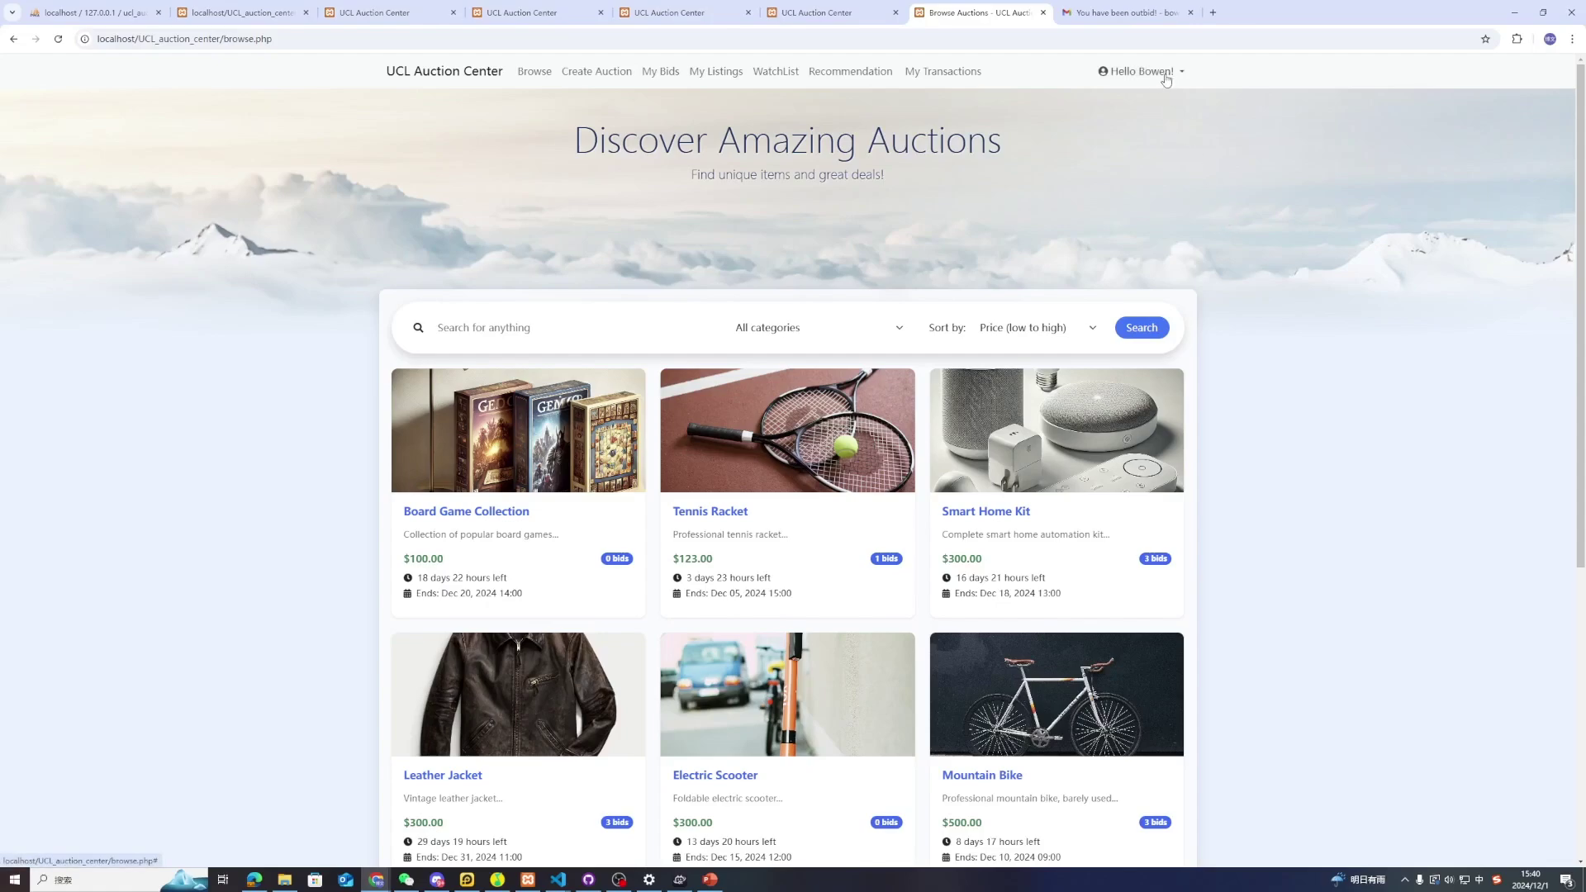
Log out from the Hello menu, then sign back in with the saved e-mail and password
click(1165, 75)
click(1133, 133)
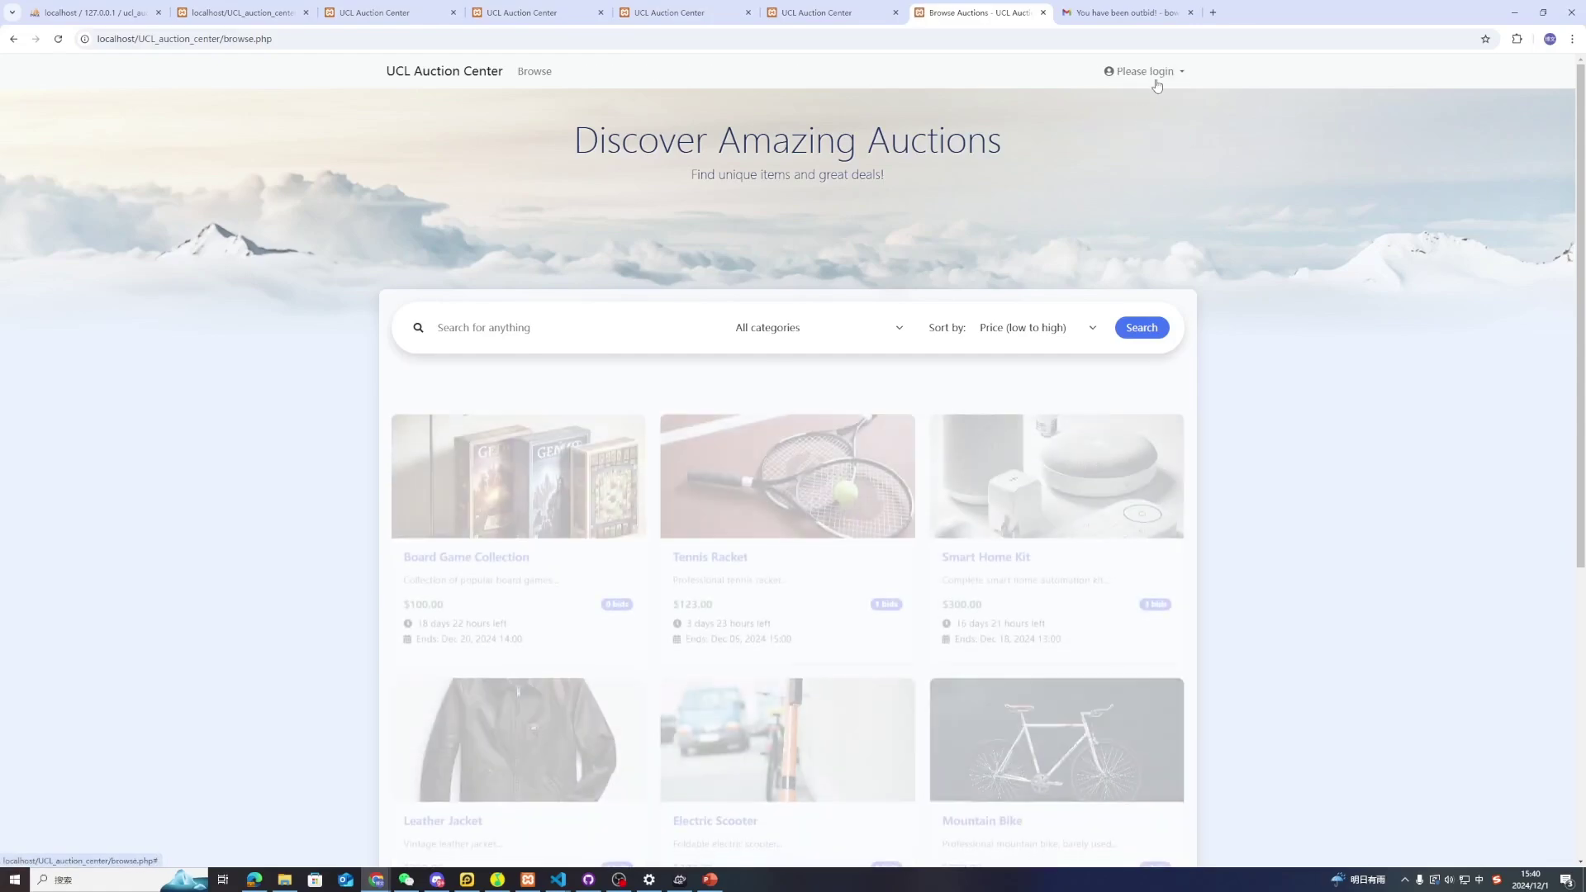
click(1156, 74)
click(1142, 99)
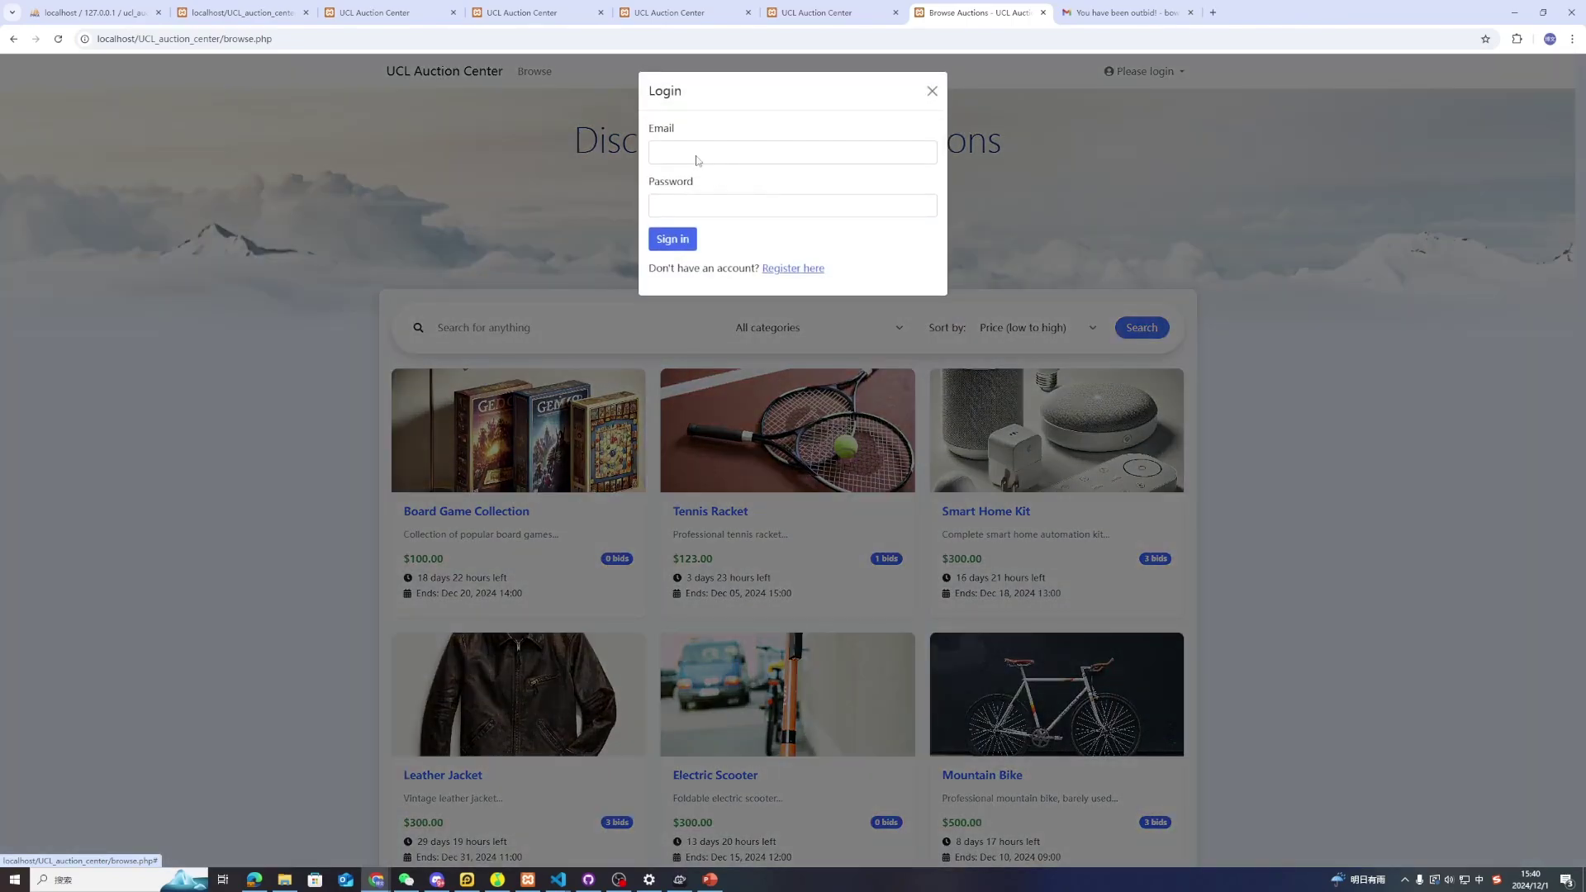
click(697, 160)
click(756, 187)
click(718, 206)
text(1)
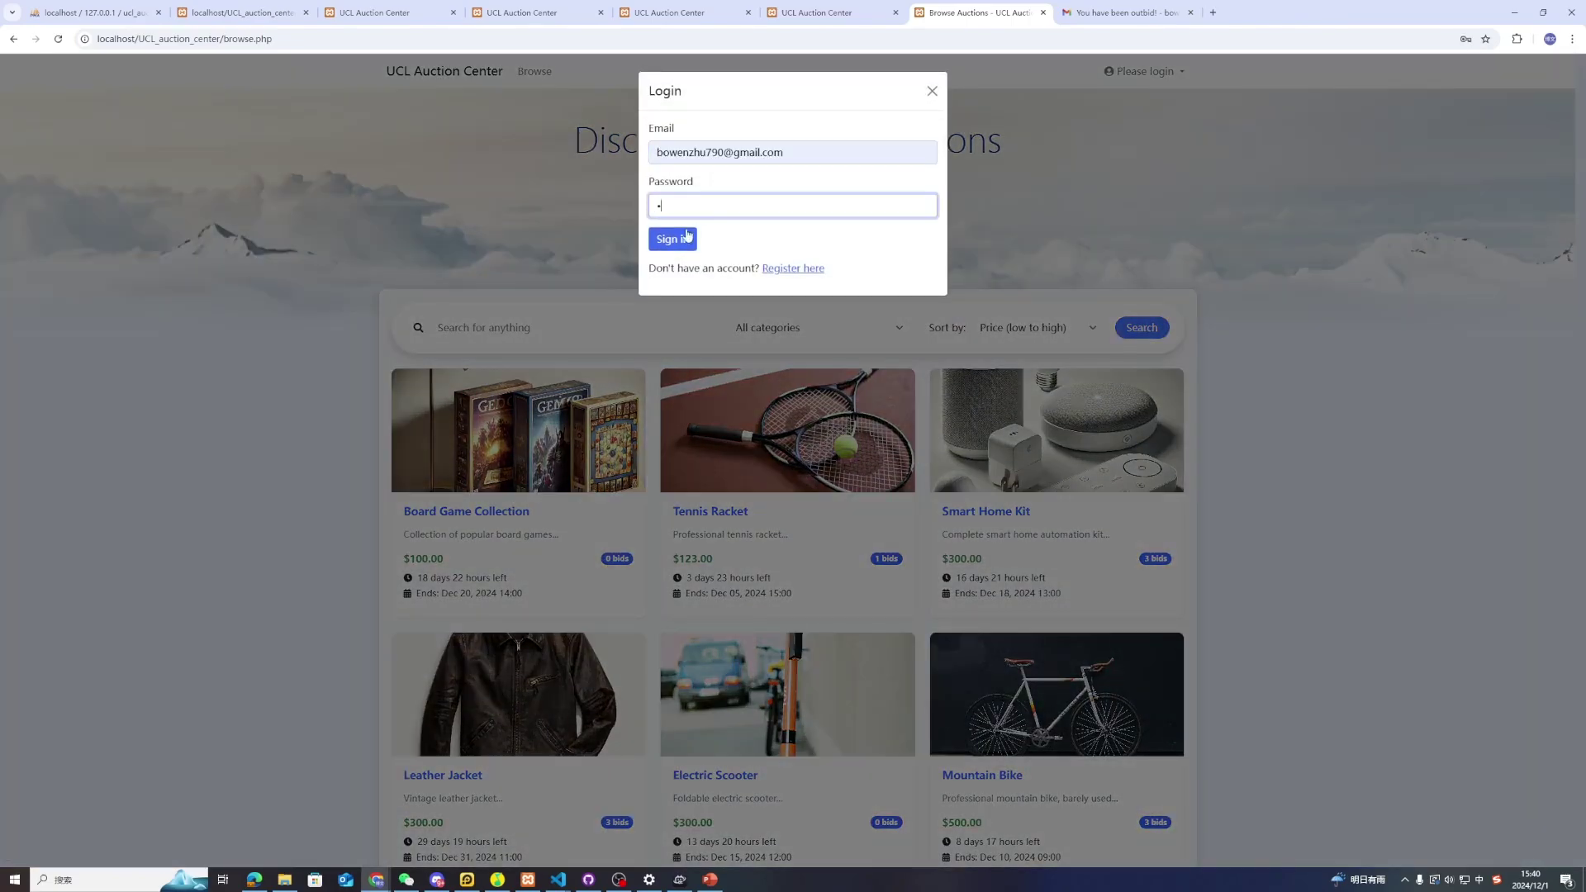
click(686, 238)
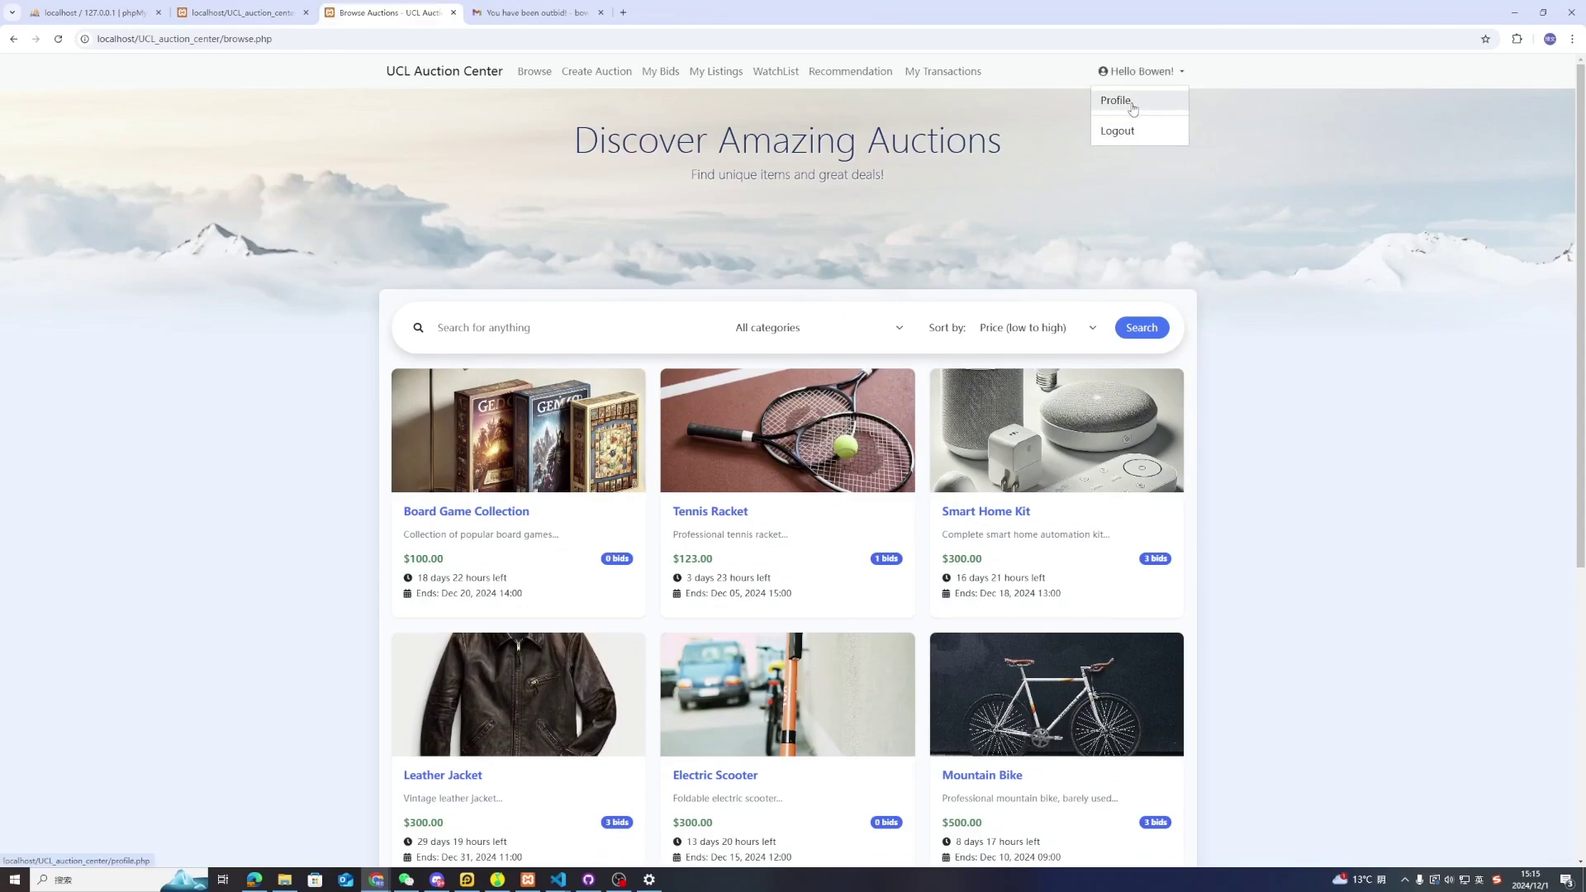
Enter the user's first name, last name and phone number on the Profile page, save, and go to phpMyAdmin
click(1136, 107)
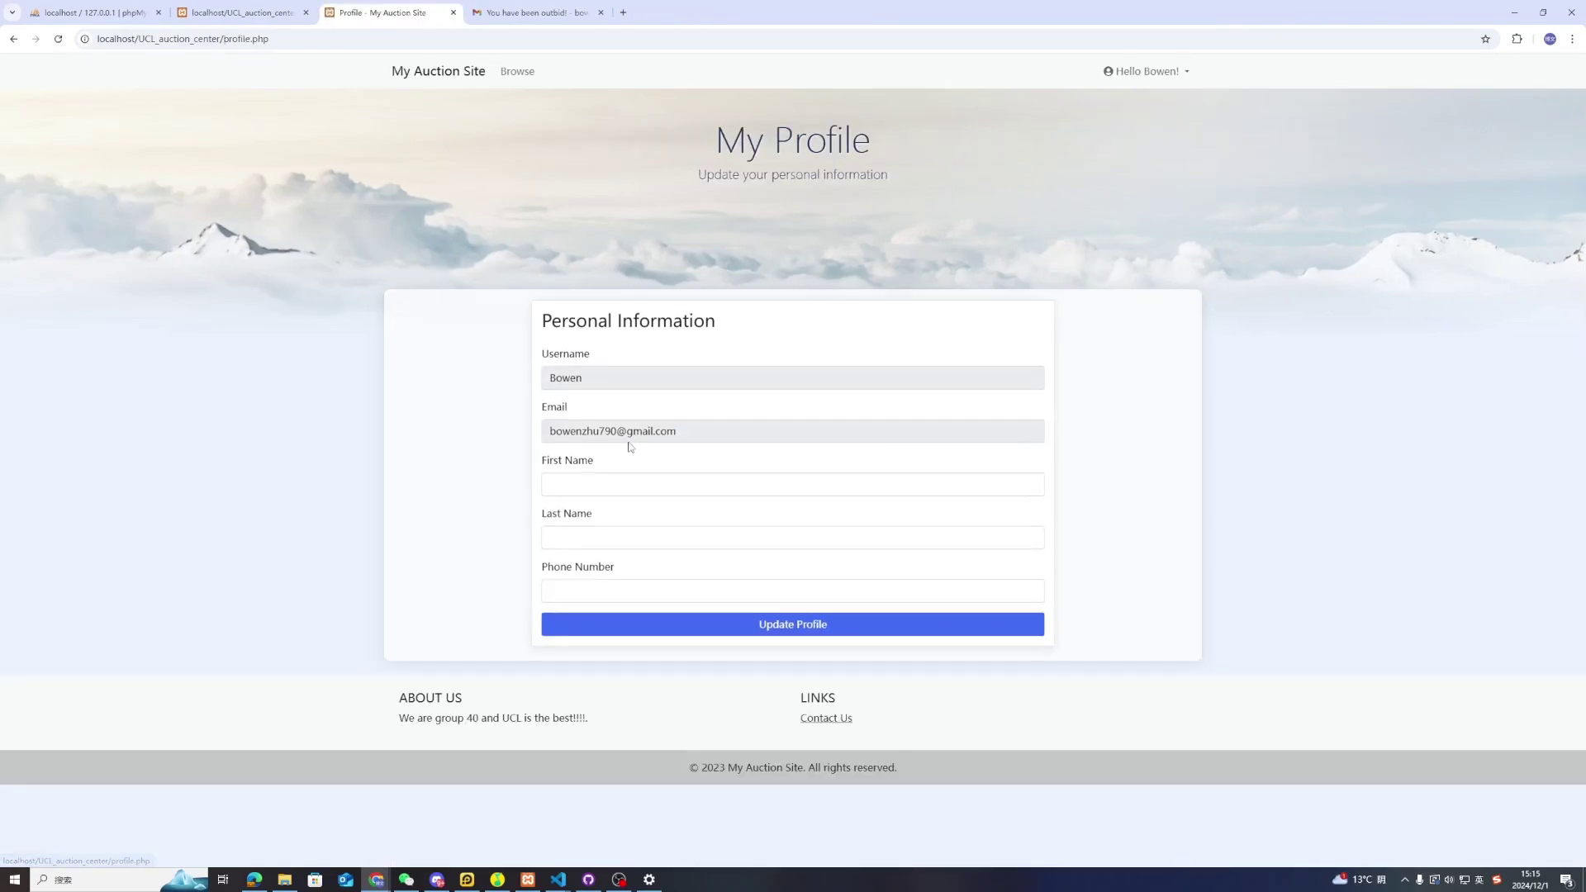
click(626, 483)
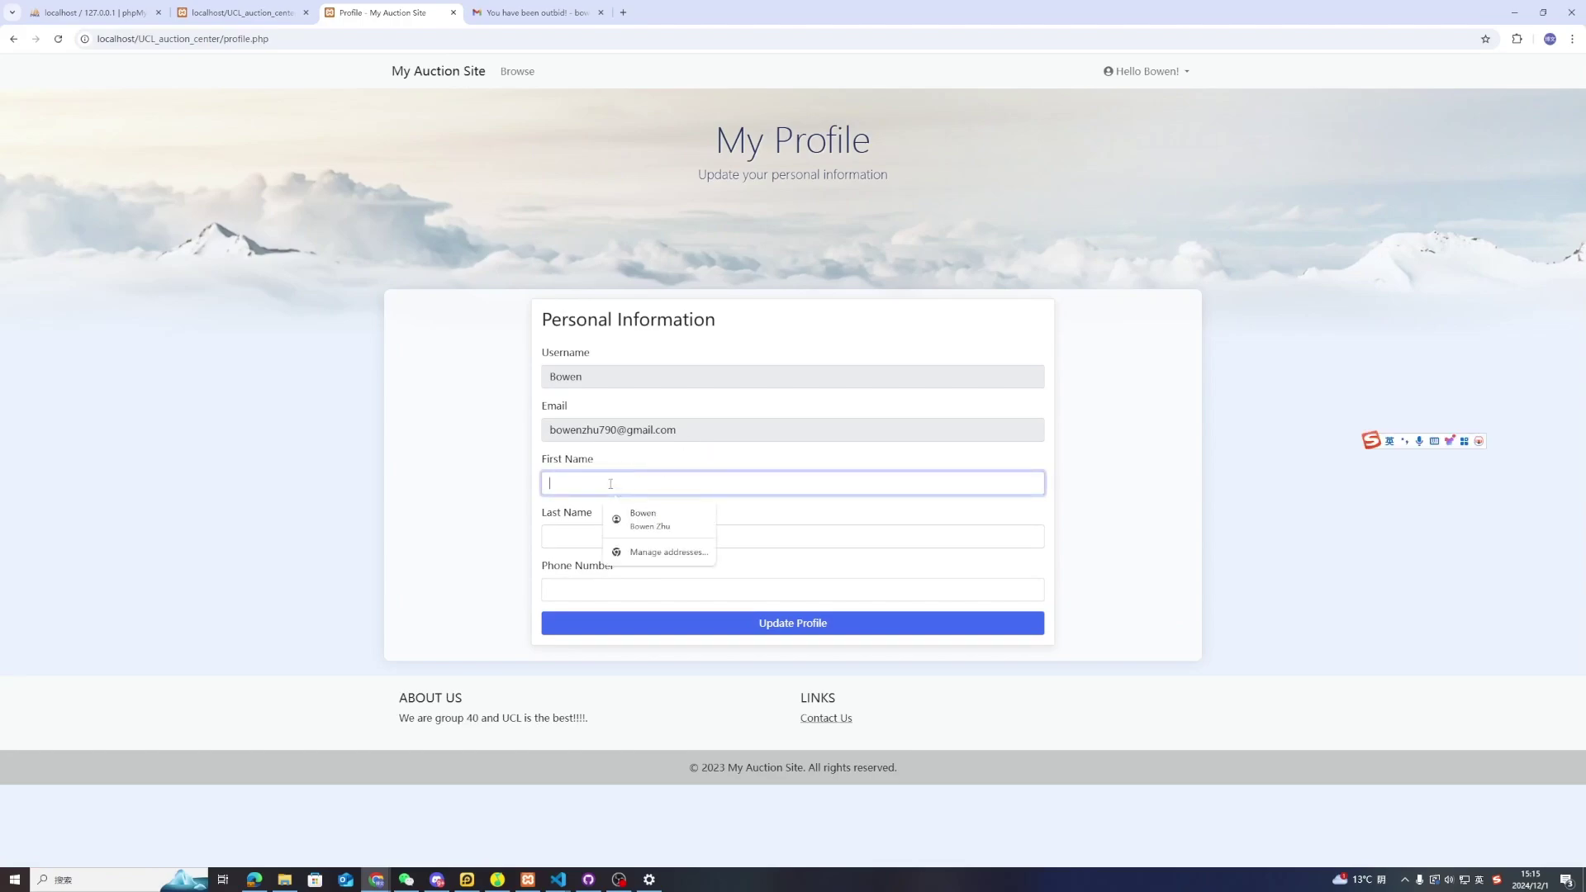
text(Bowen)
click(573, 533)
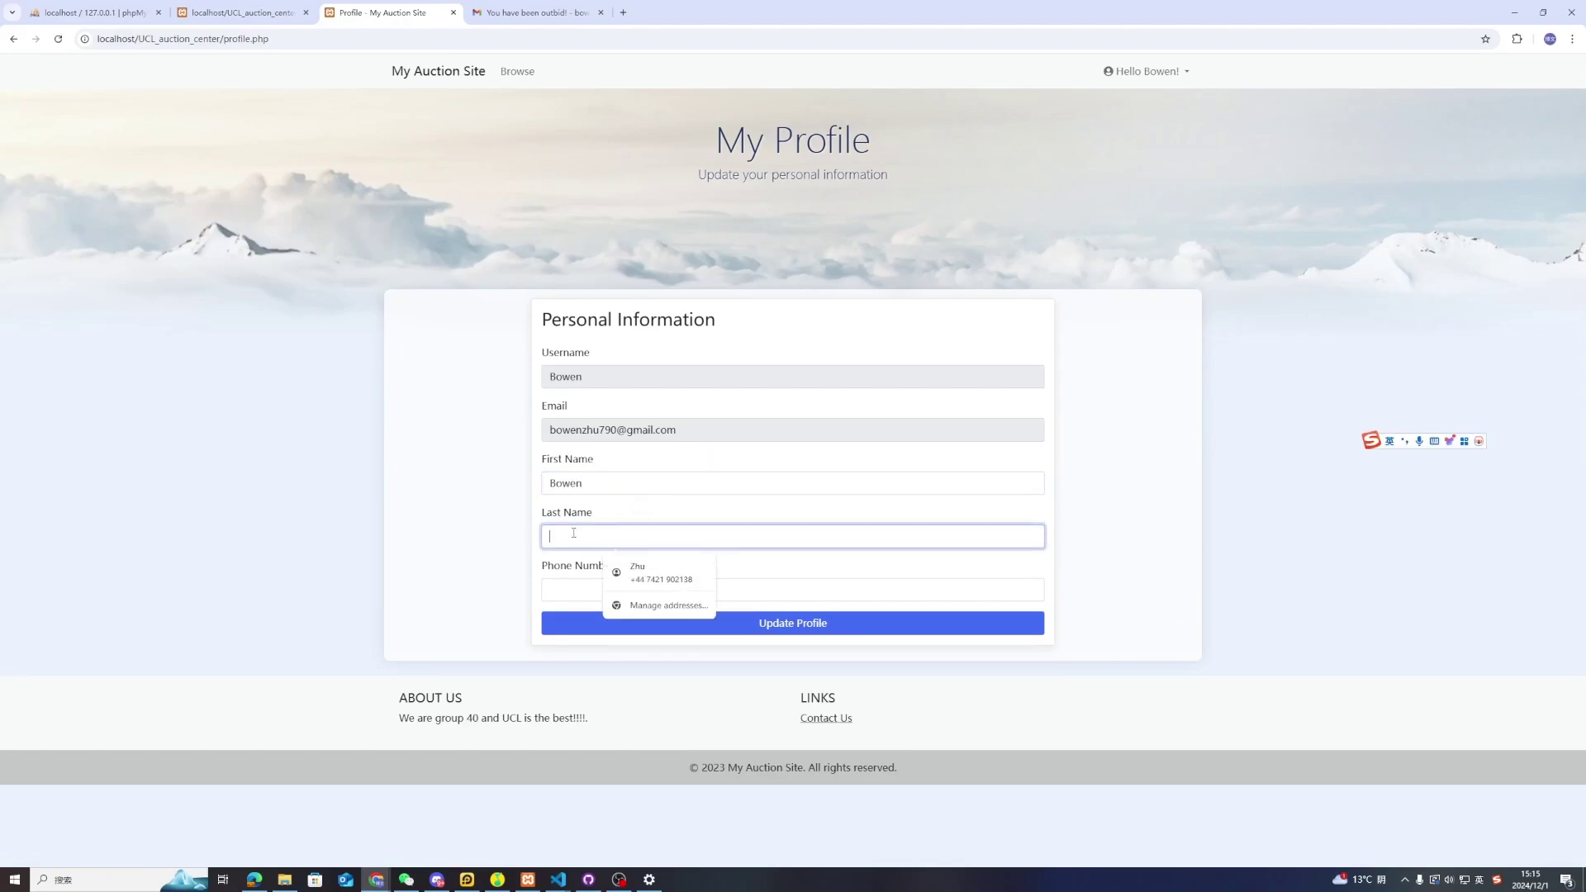
click(573, 590)
text(1111)
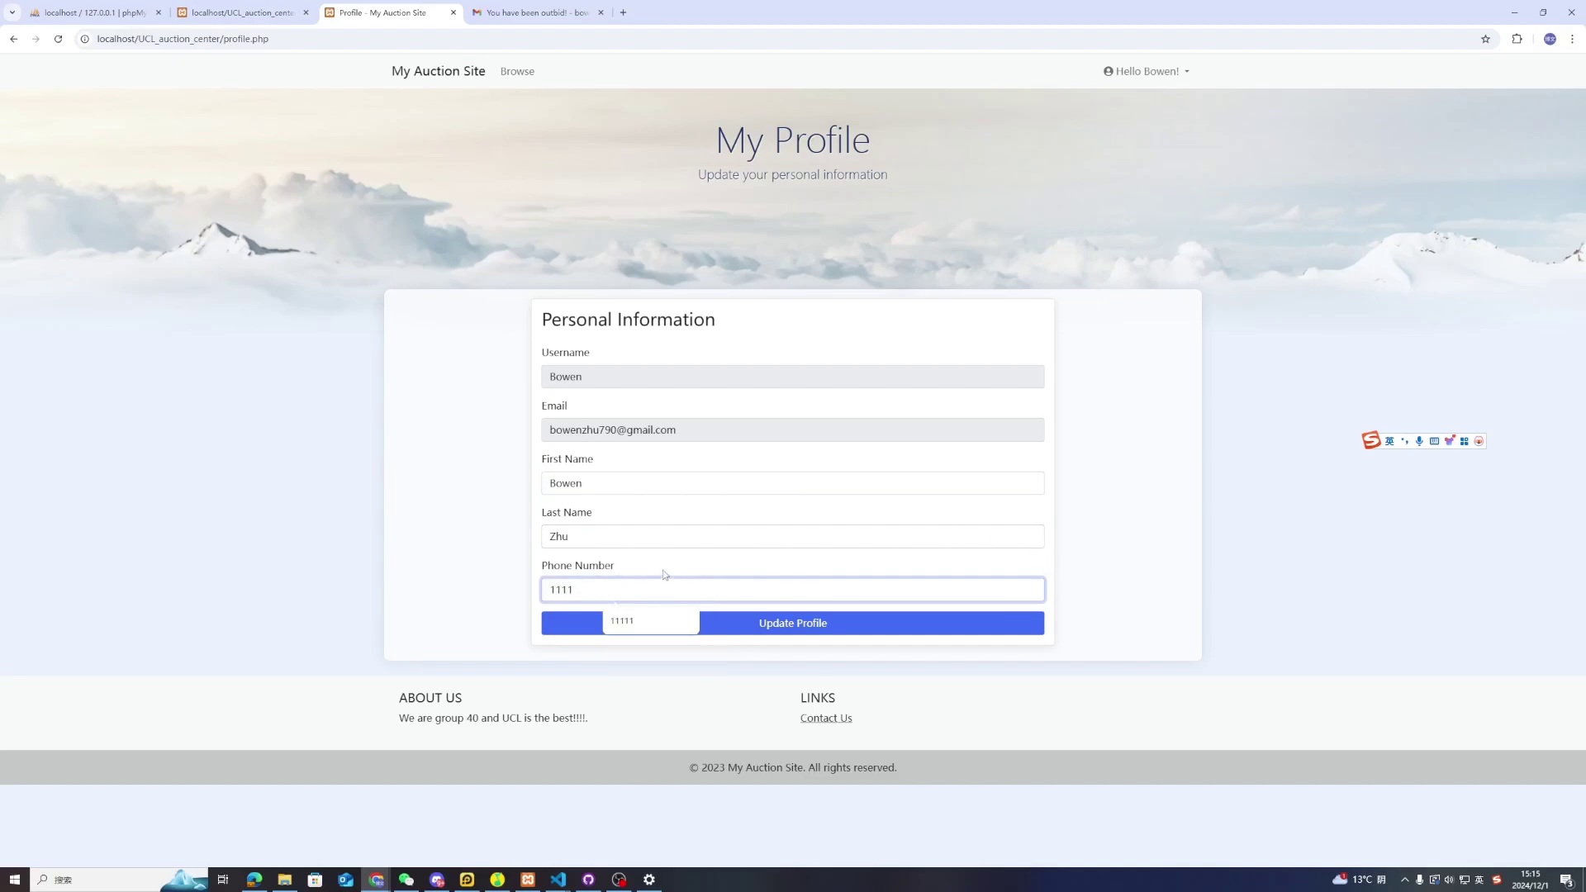
click(753, 630)
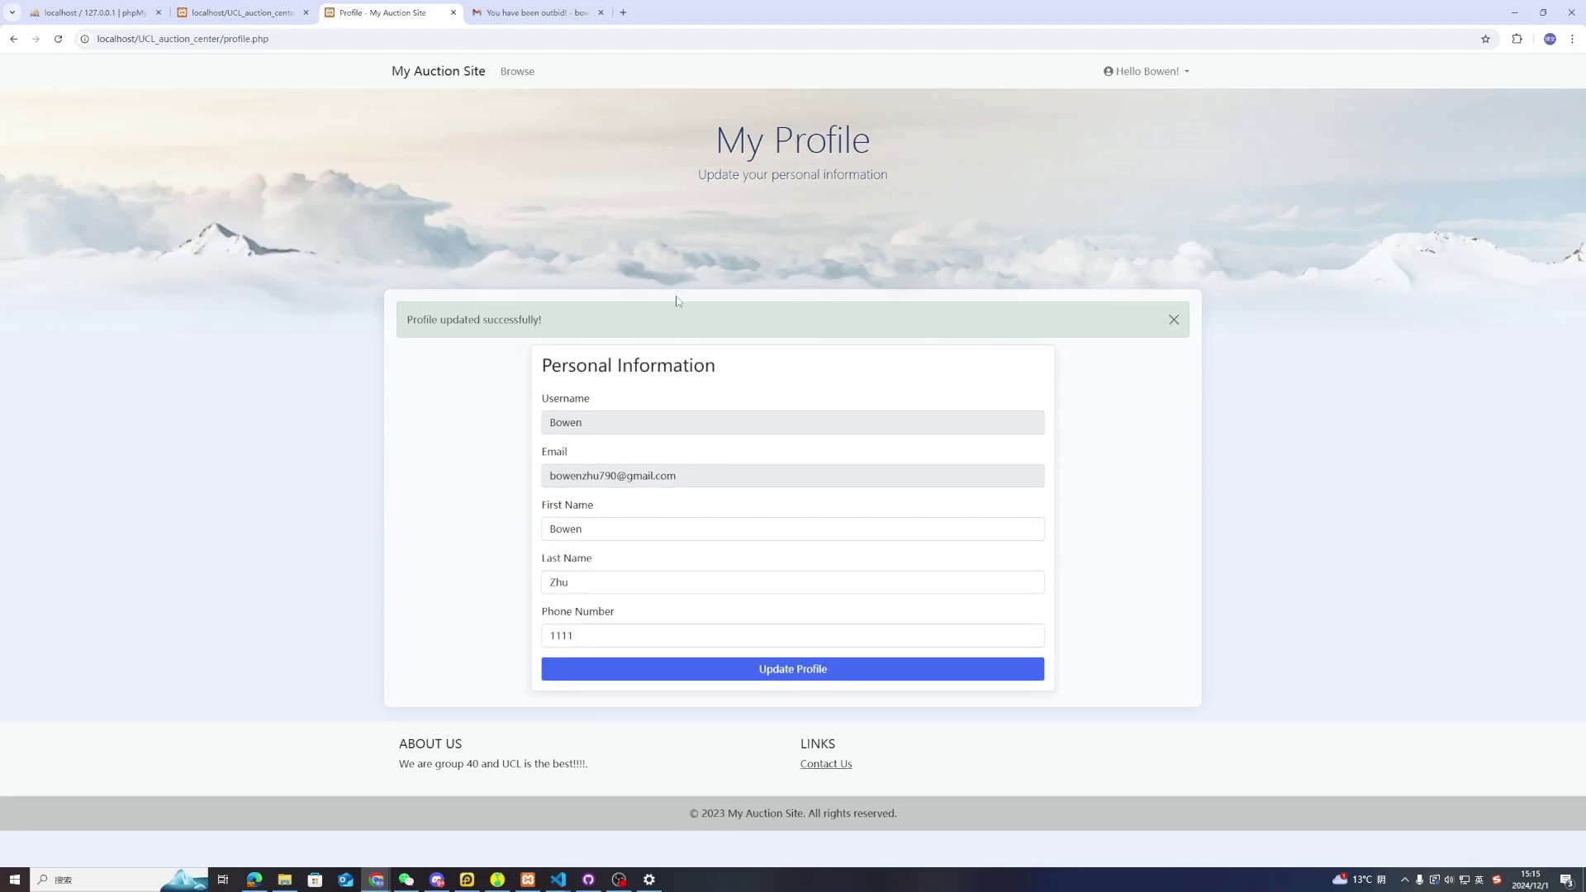
click(90, 12)
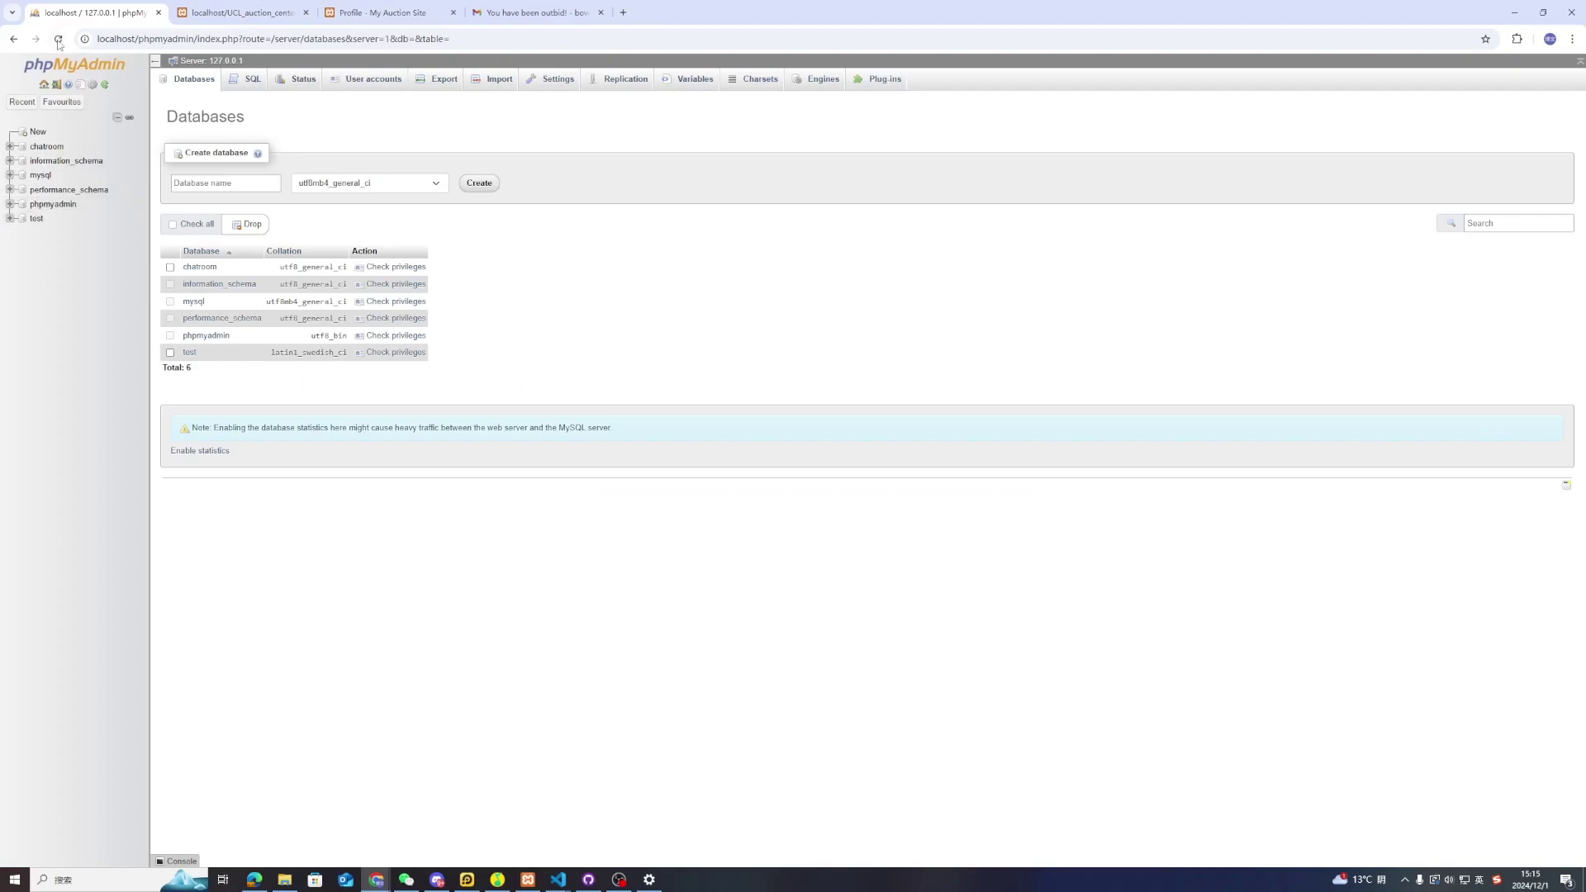
Reload phpMyAdmin and browse the user table rows in ucl_auction_center
key(F5)
click(50, 232)
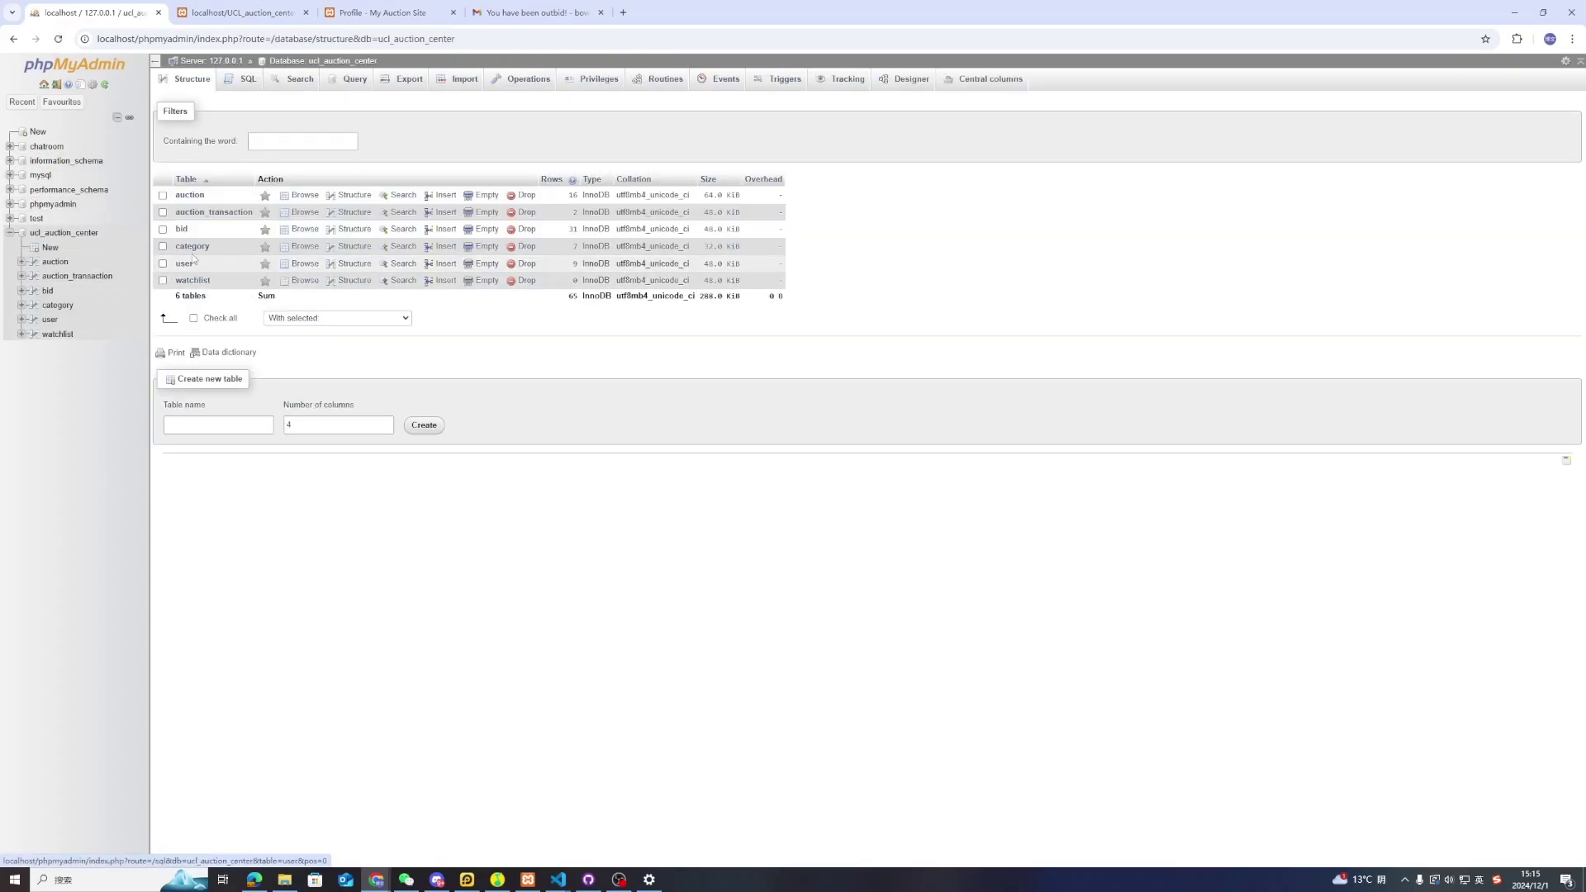
click(183, 264)
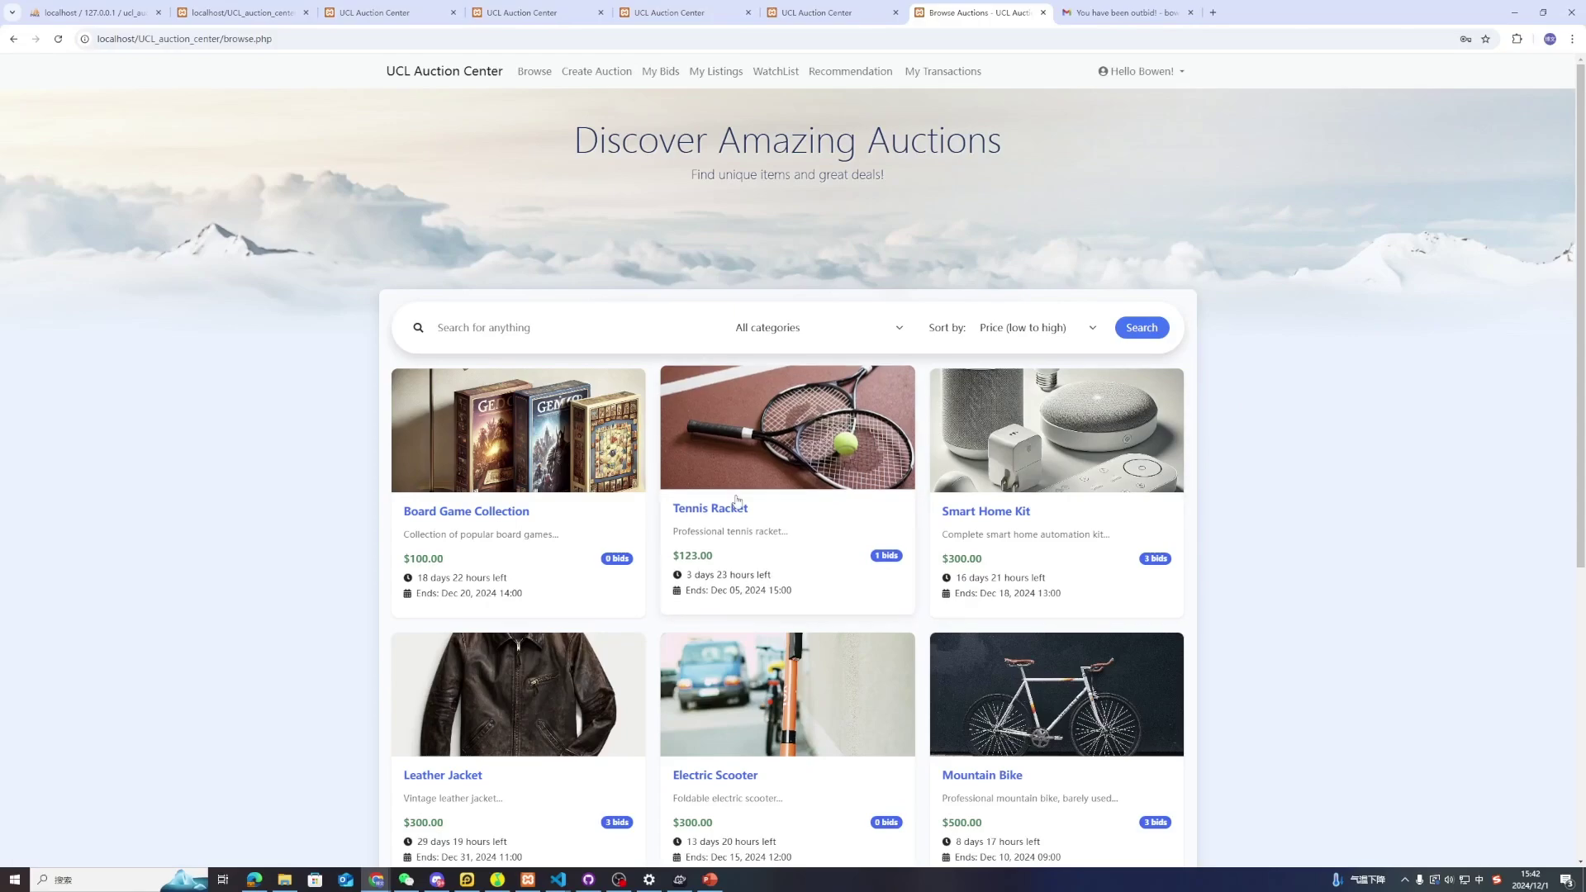
Place a $4444 bid on the Tennis Racket, then check My Bids
click(758, 451)
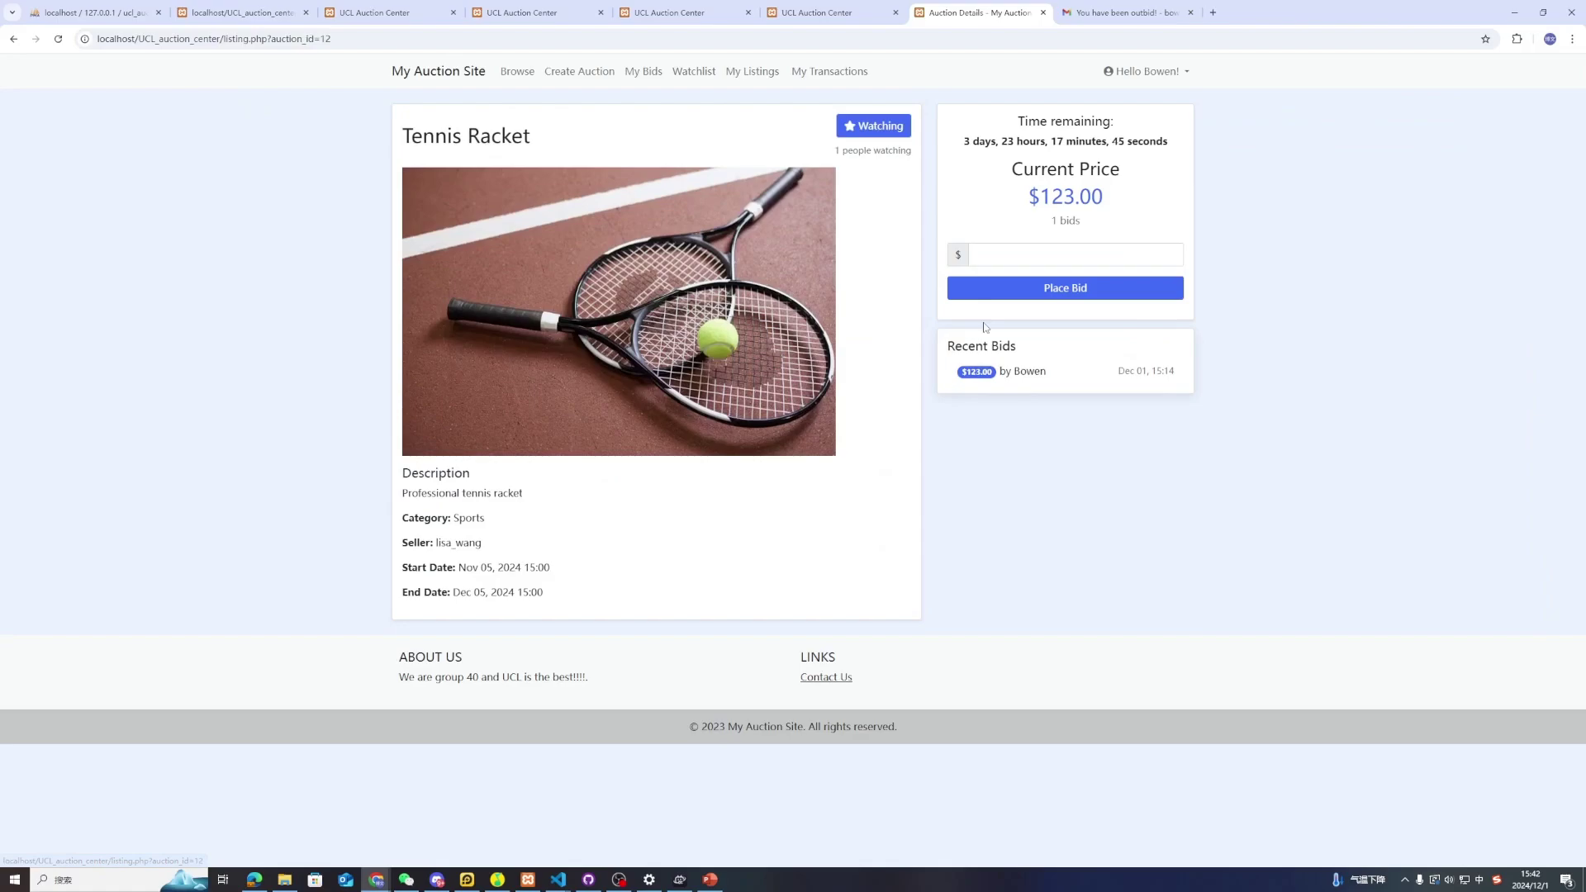
click(1036, 253)
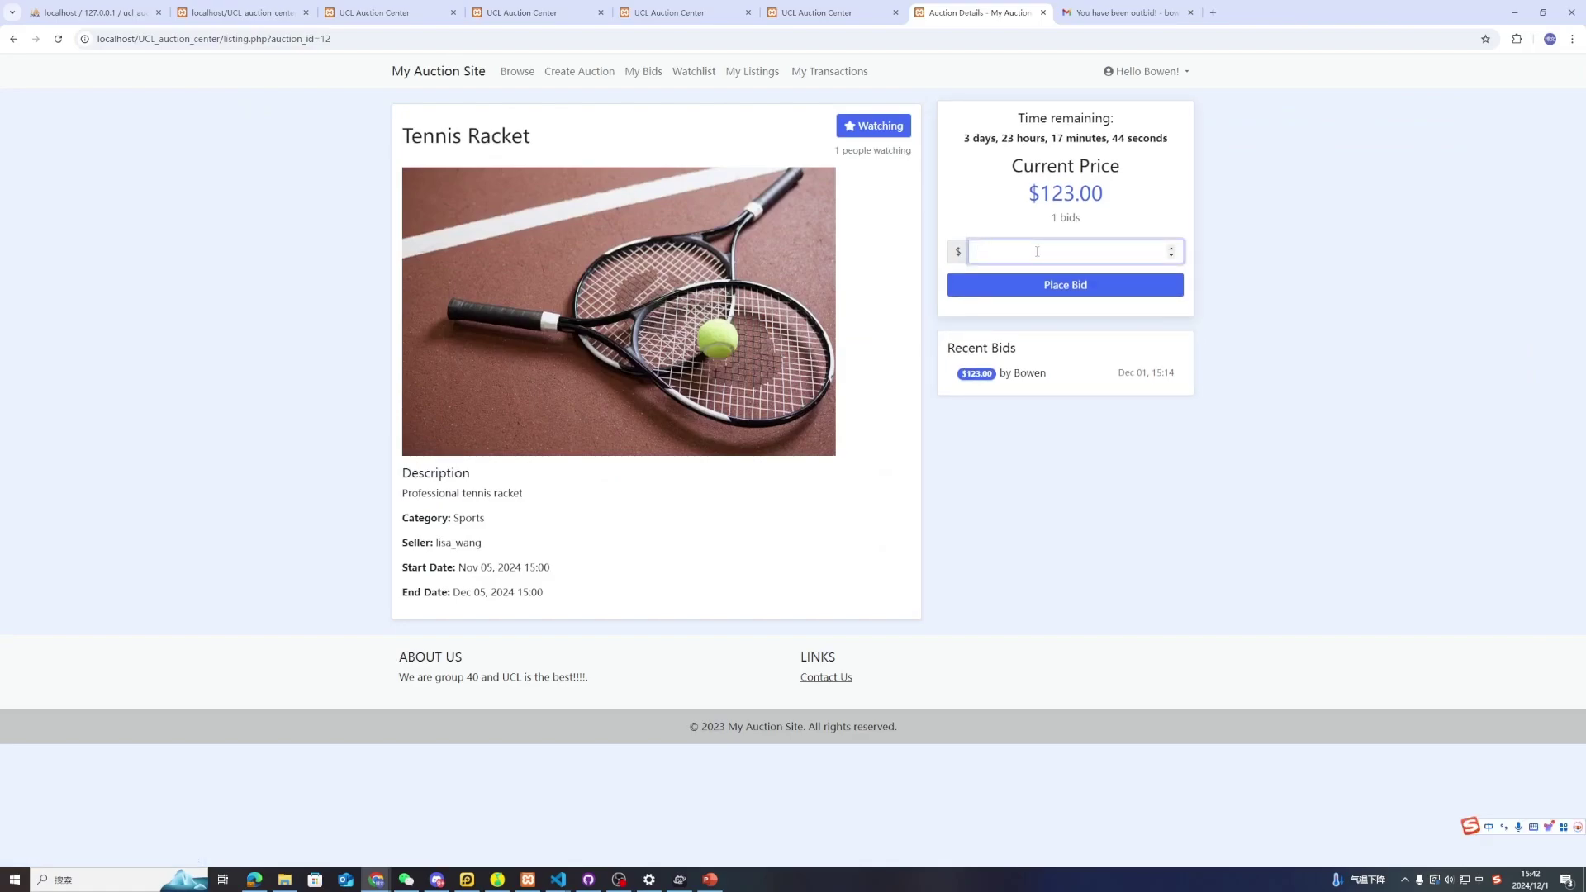
text(4444)
click(1045, 289)
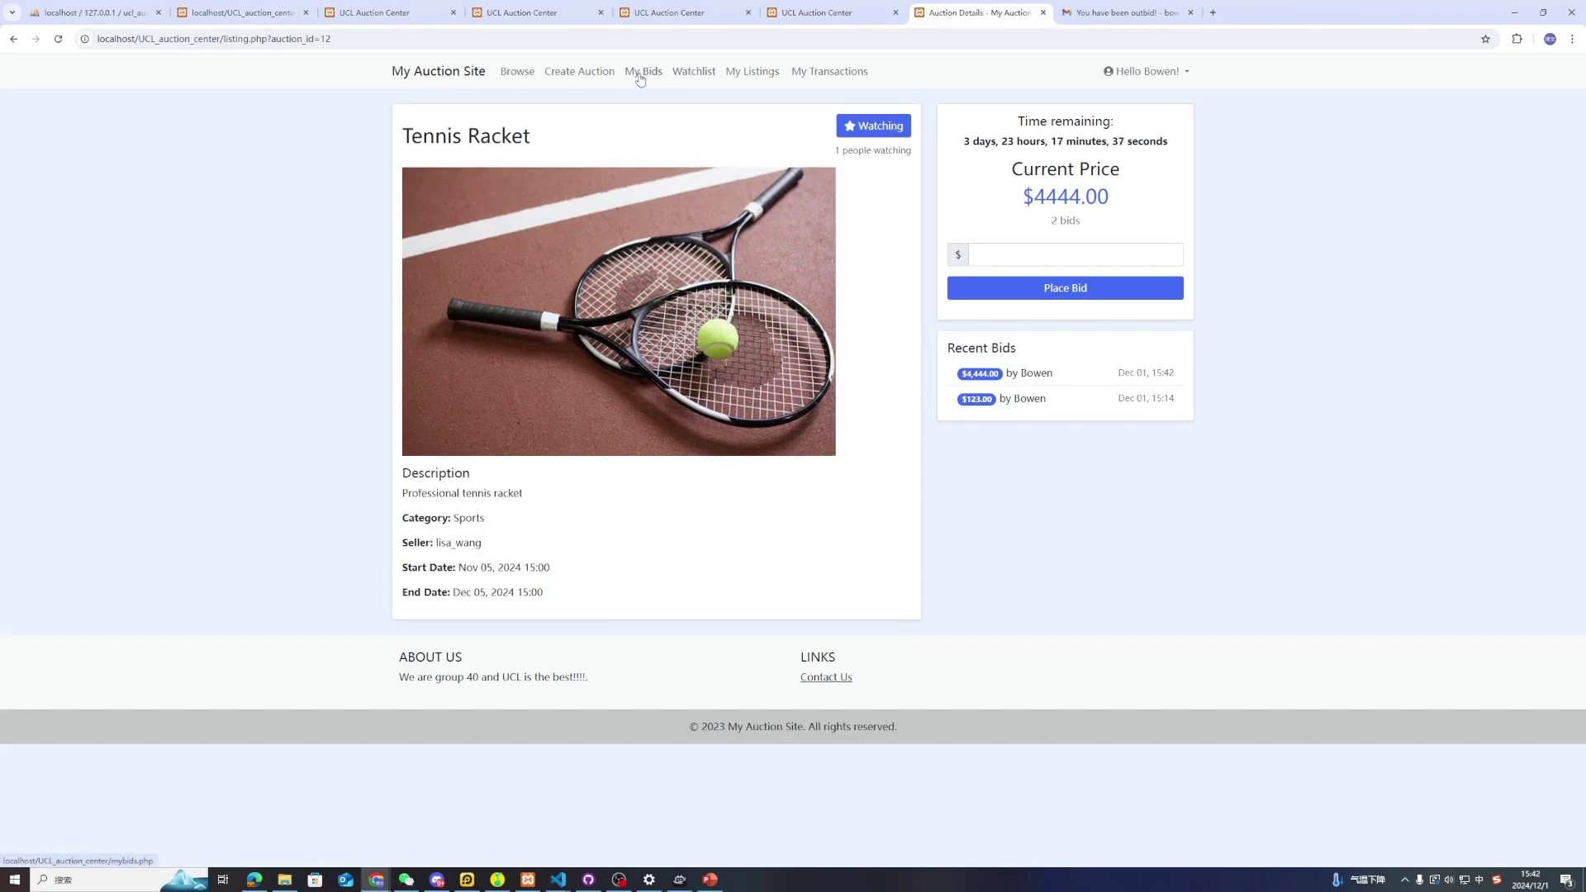
click(640, 79)
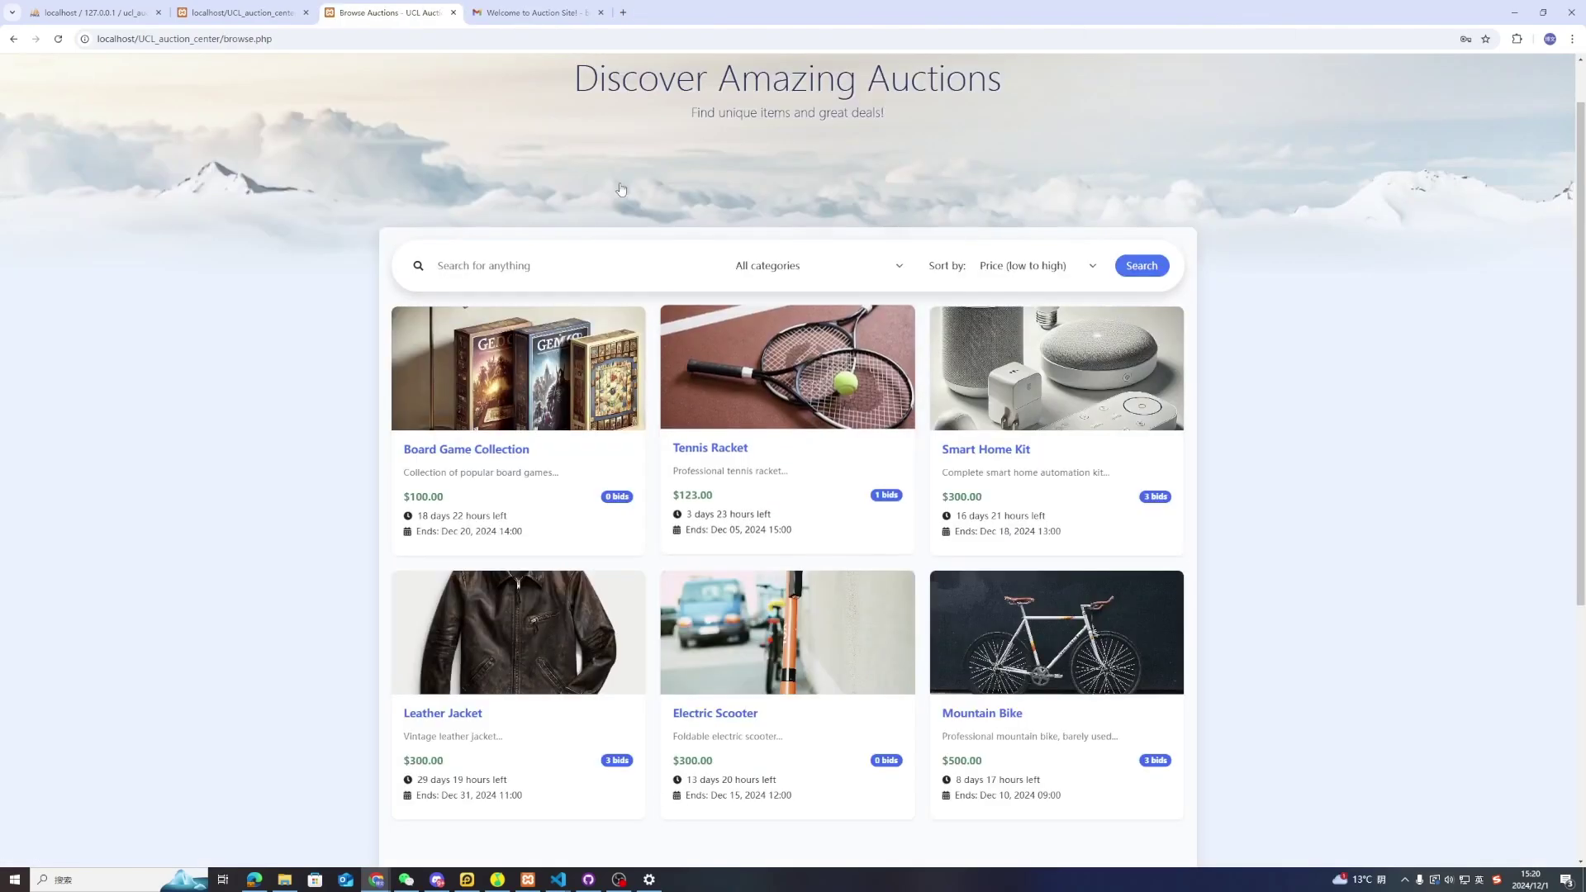
Open the 'You have been outbid!' email from Auction Site in the Gmail inbox
click(545, 12)
click(87, 157)
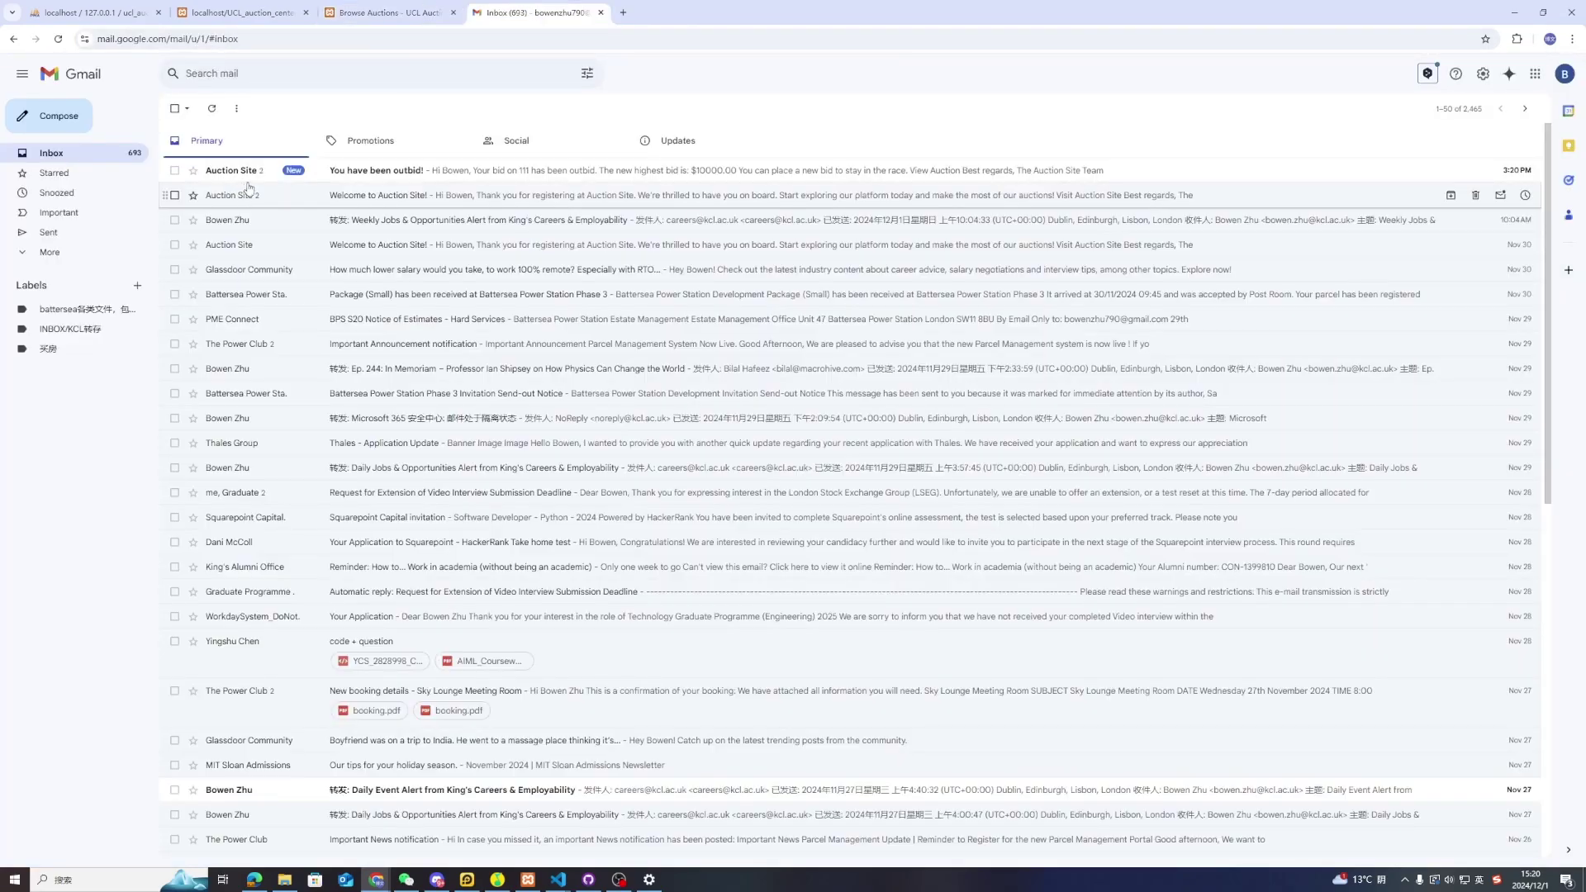
click(346, 174)
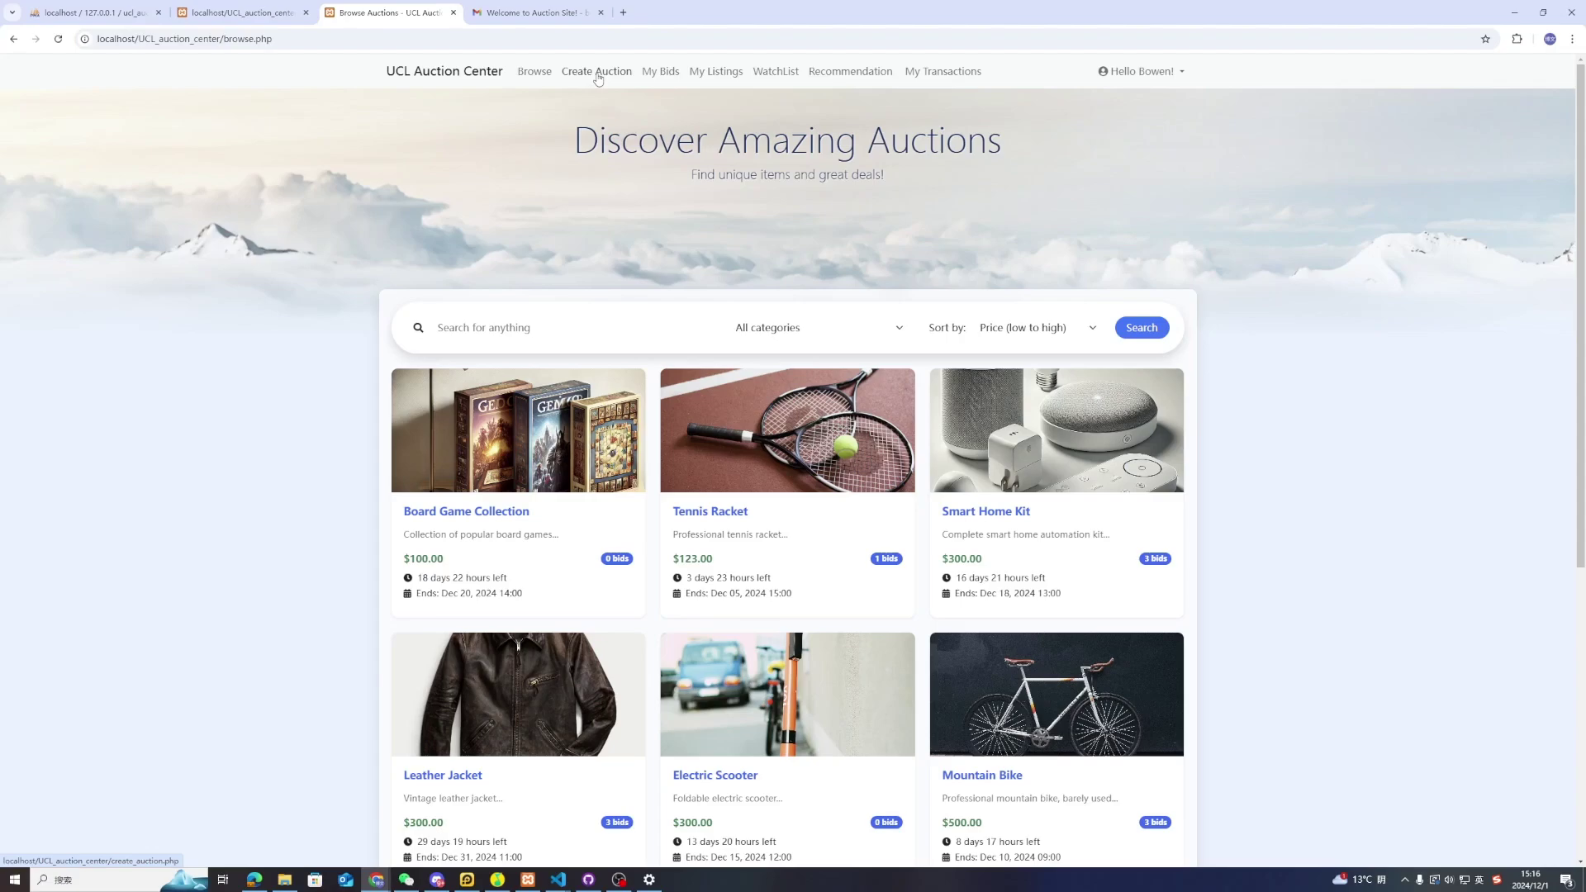
Start a new auction with its title, the Collectibles & Art category and image MSI_MAG.jpg
click(598, 75)
click(696, 169)
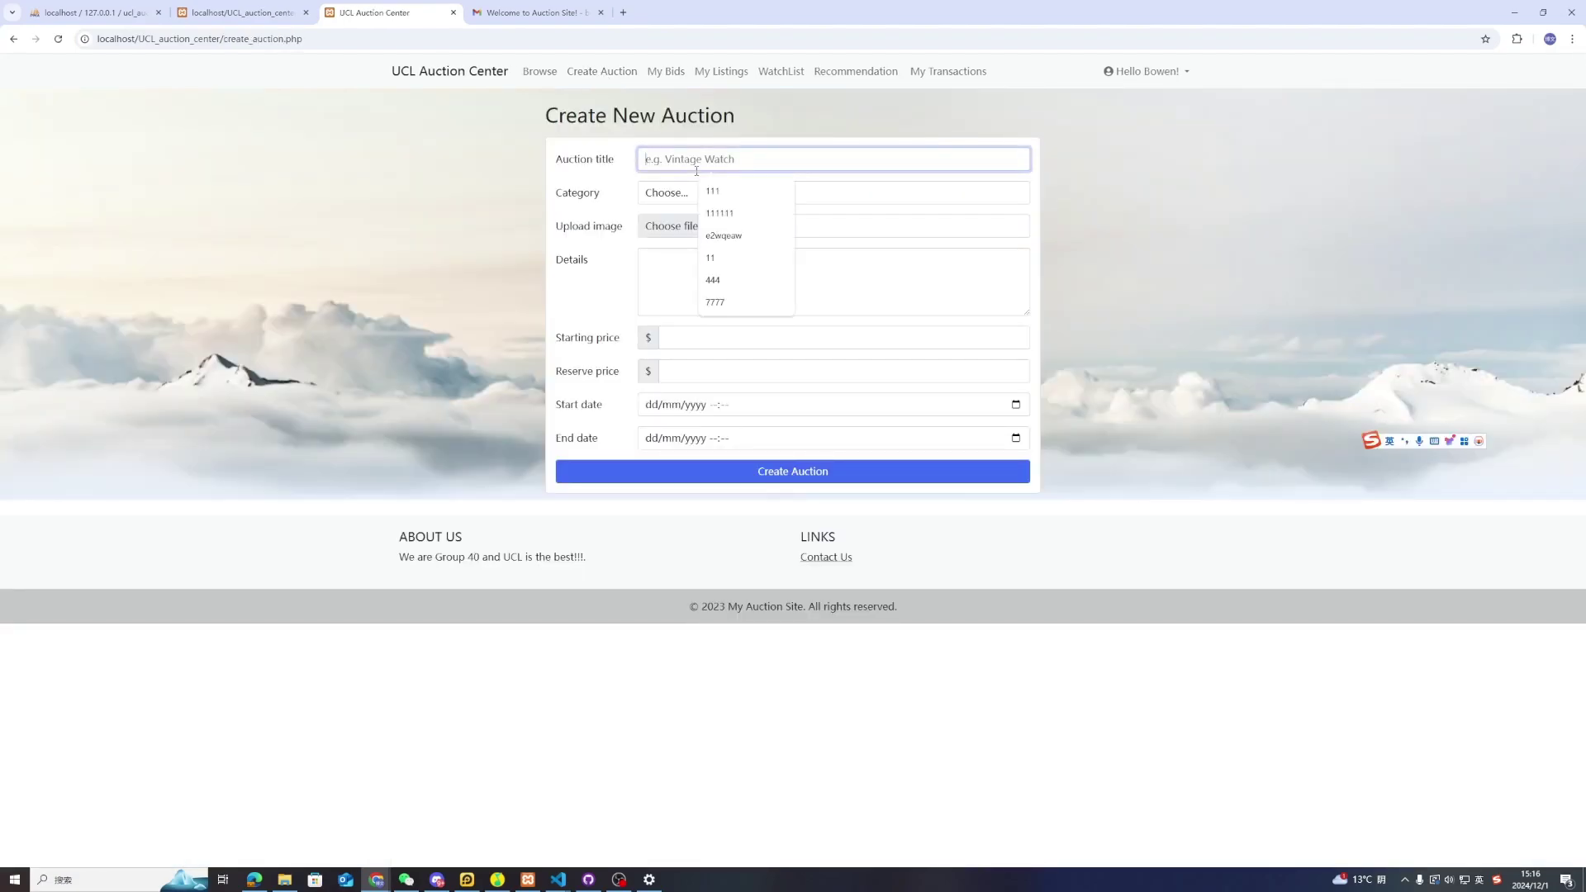
click(710, 191)
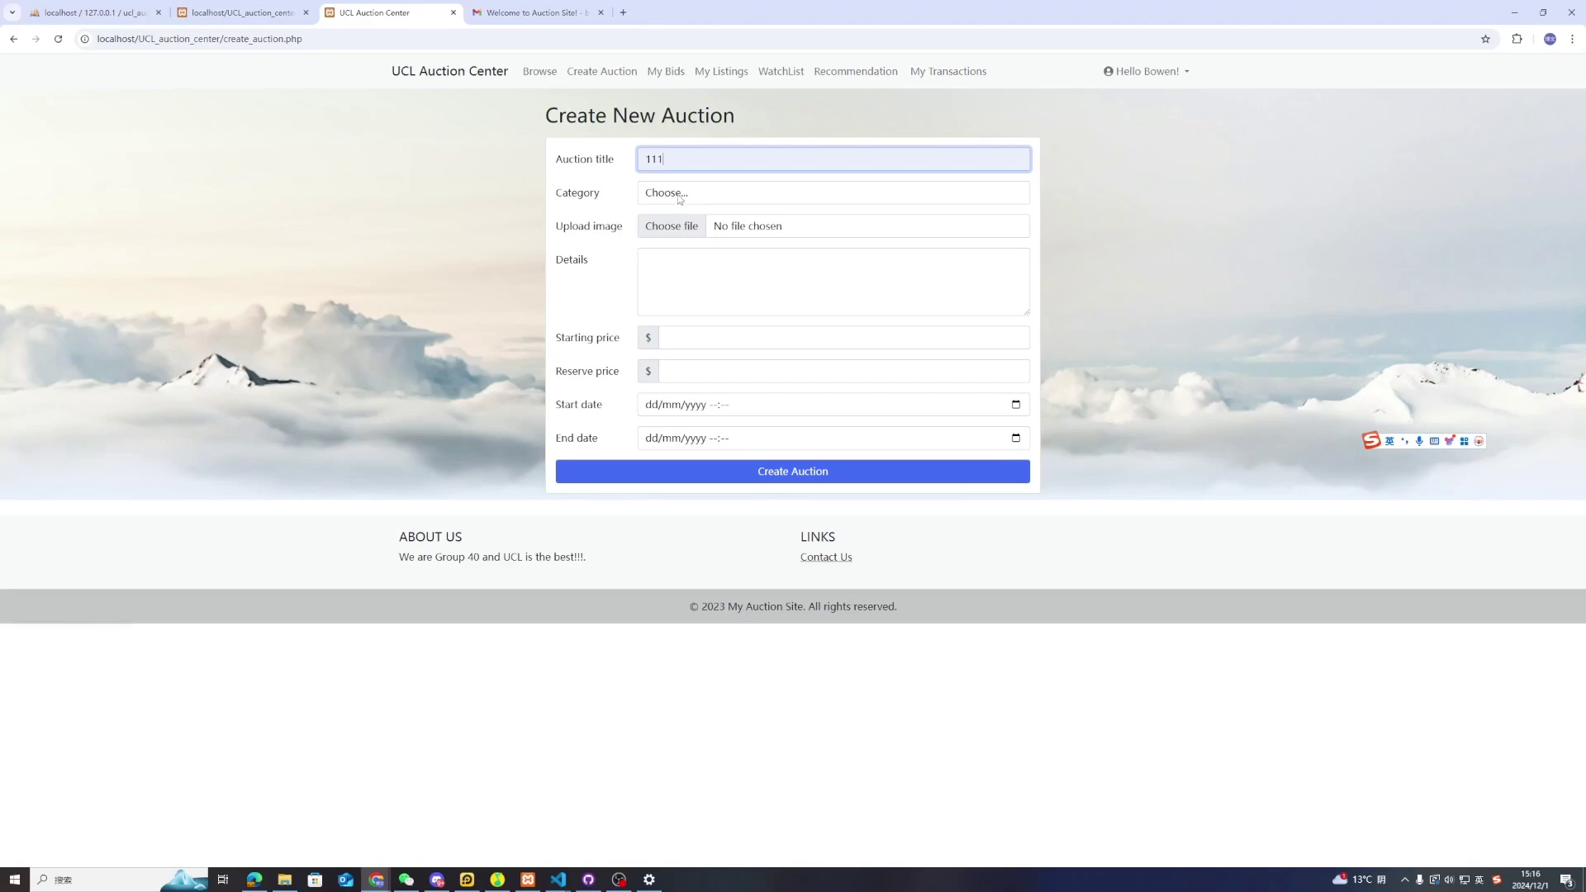
click(679, 196)
click(690, 232)
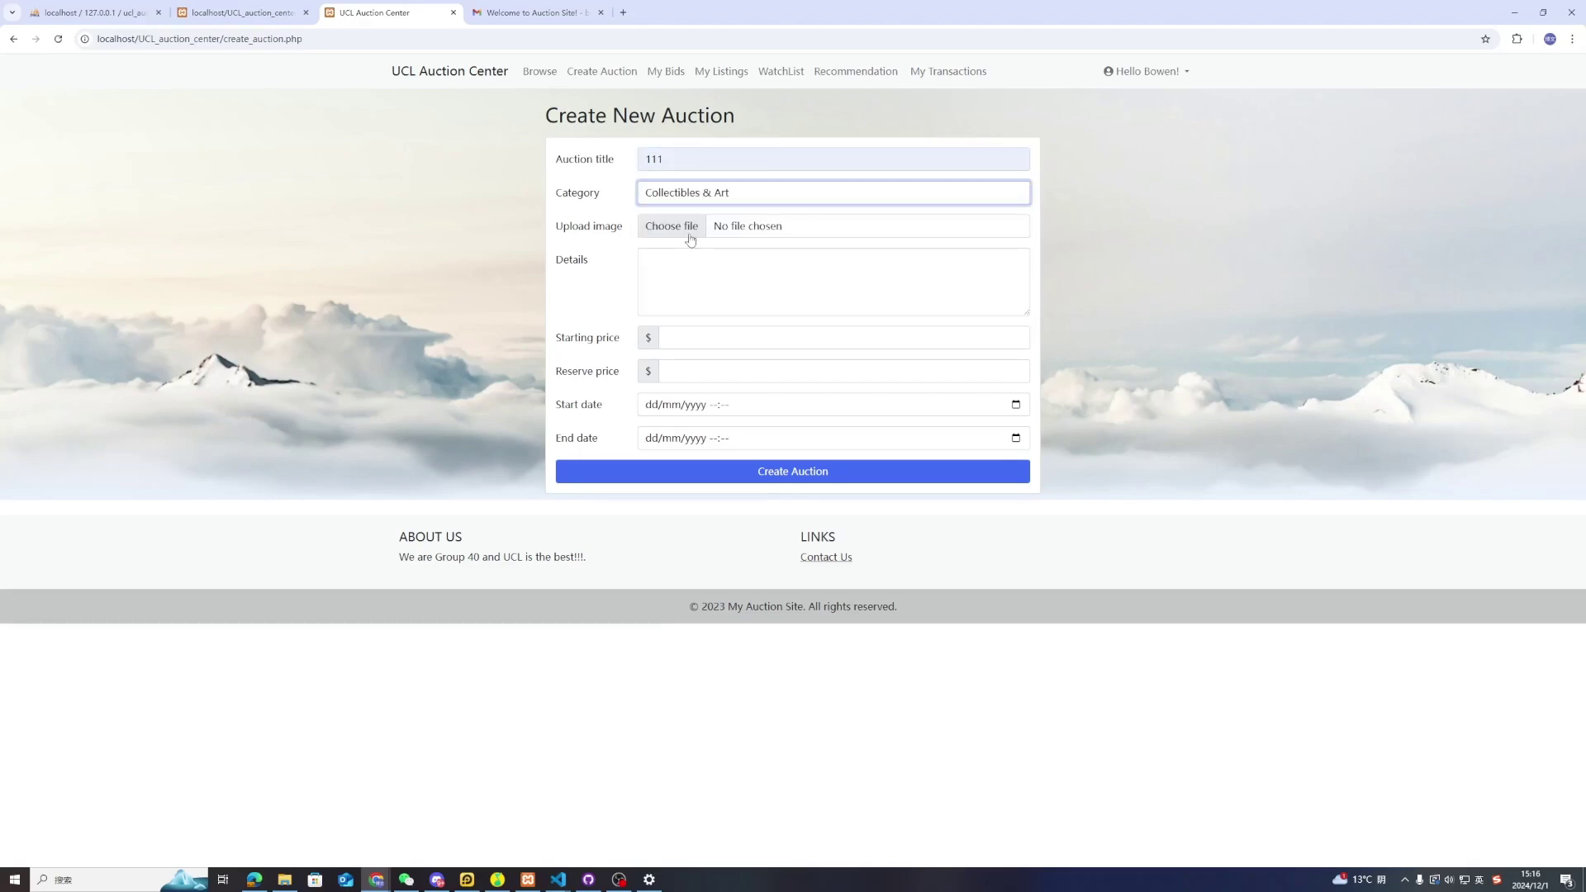
click(671, 229)
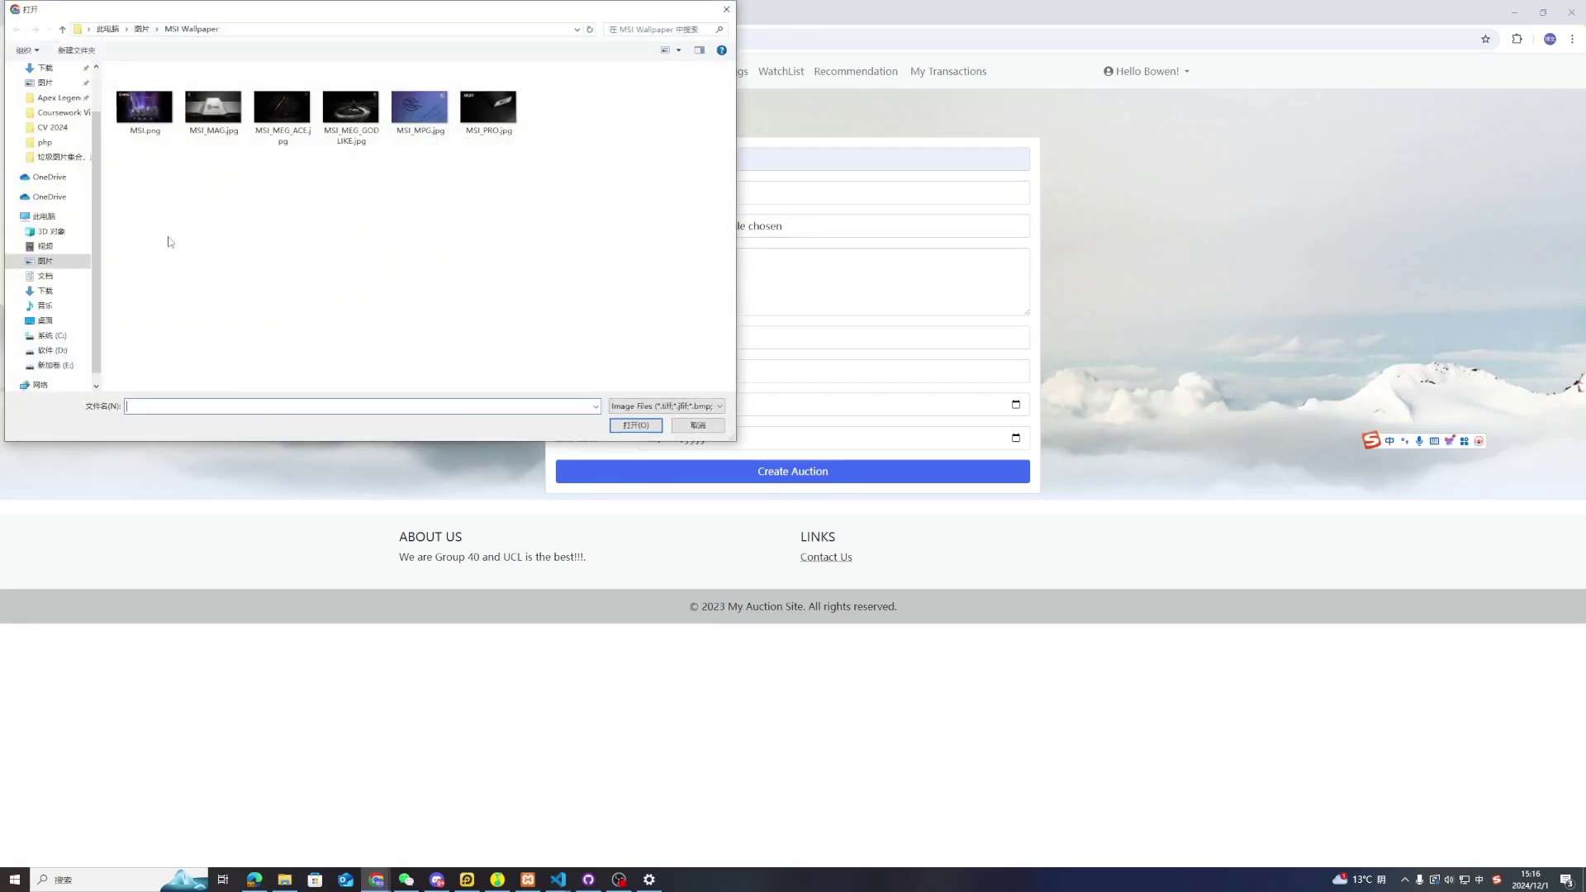
click(200, 120)
click(636, 424)
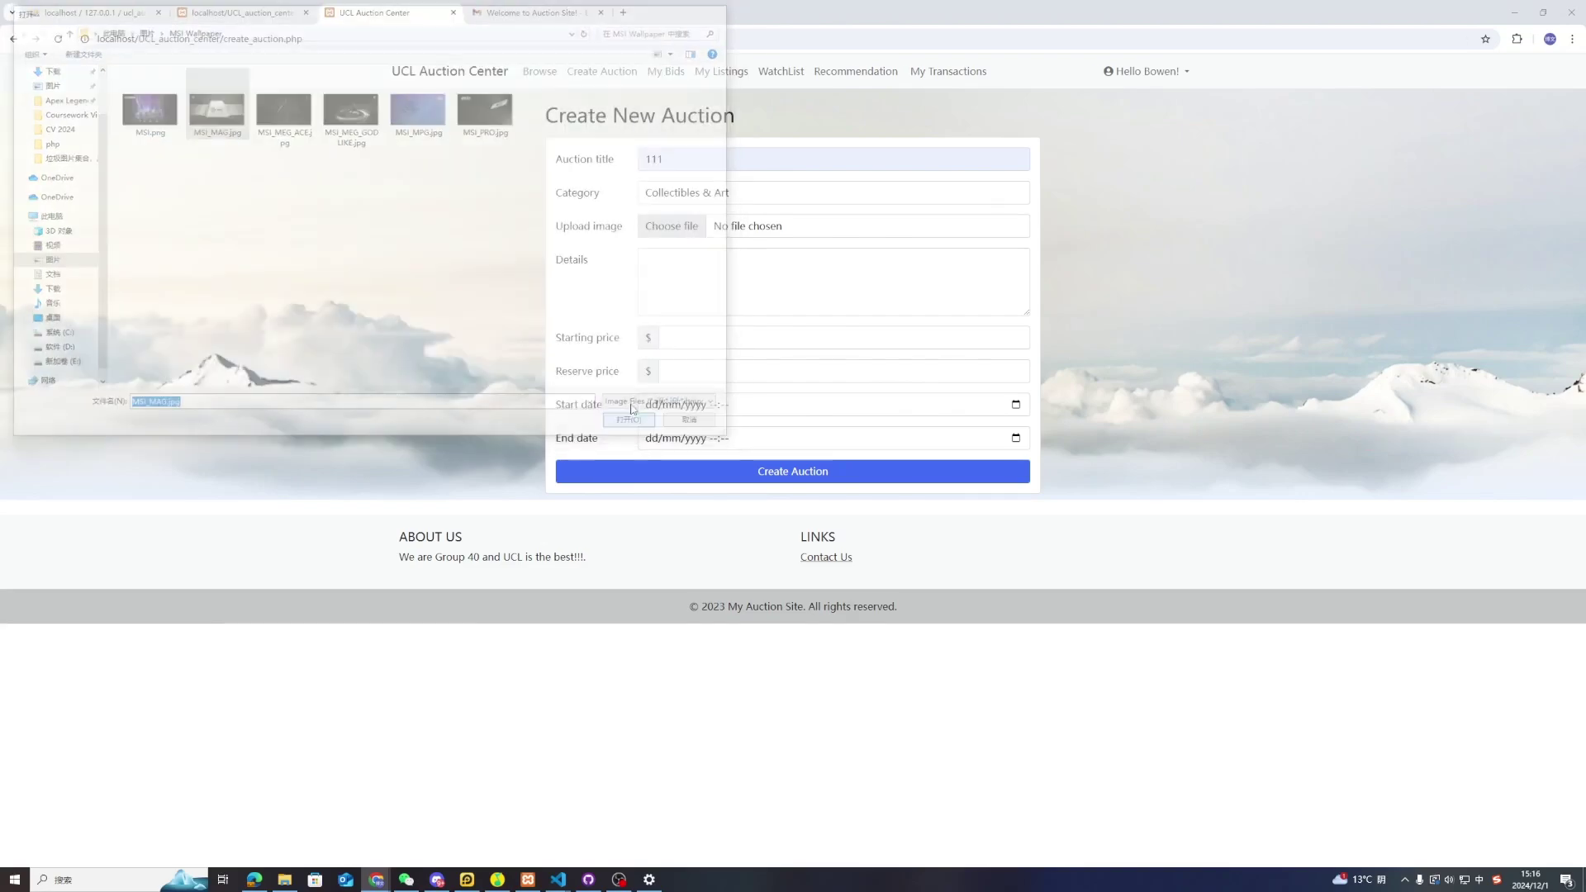
Fill in the auction details and the starting and reserve prices
click(699, 266)
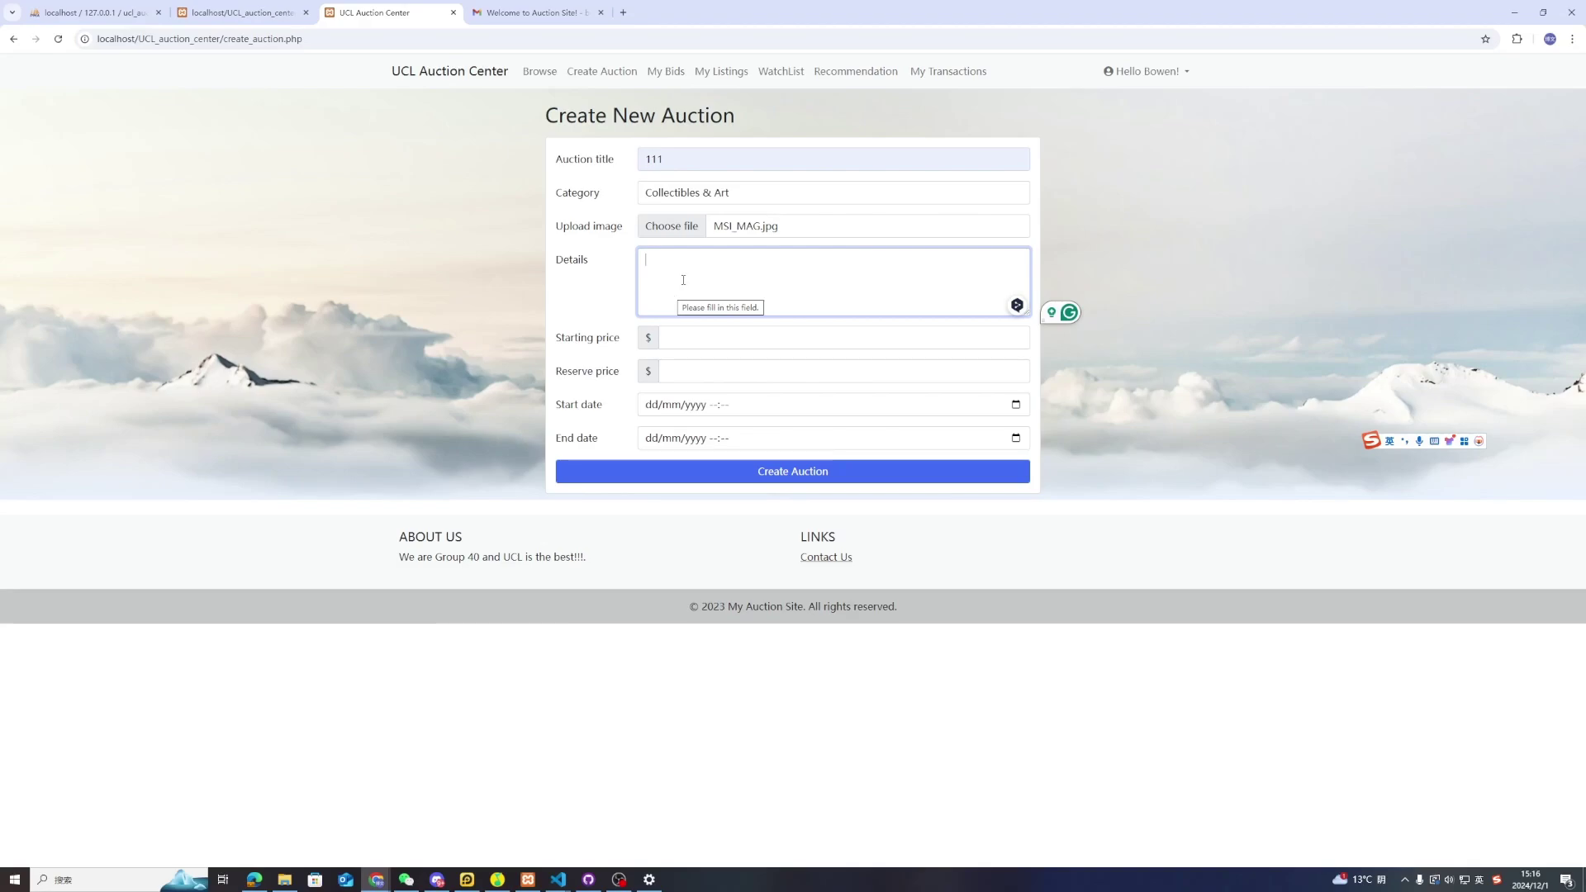
text(123)
click(700, 336)
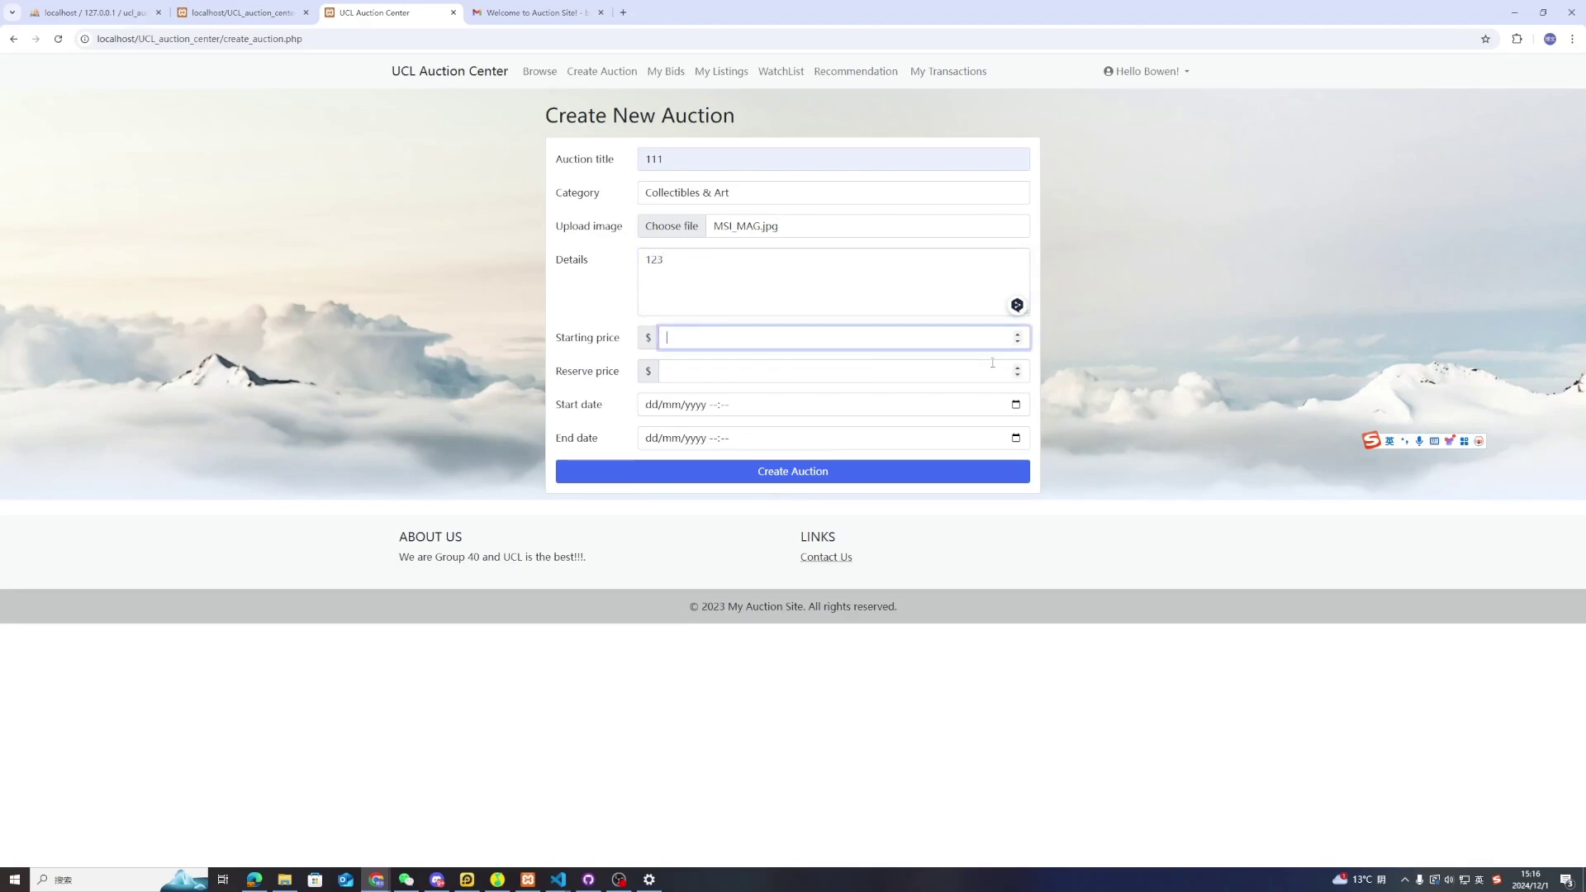
text(123)
click(719, 375)
text(12)
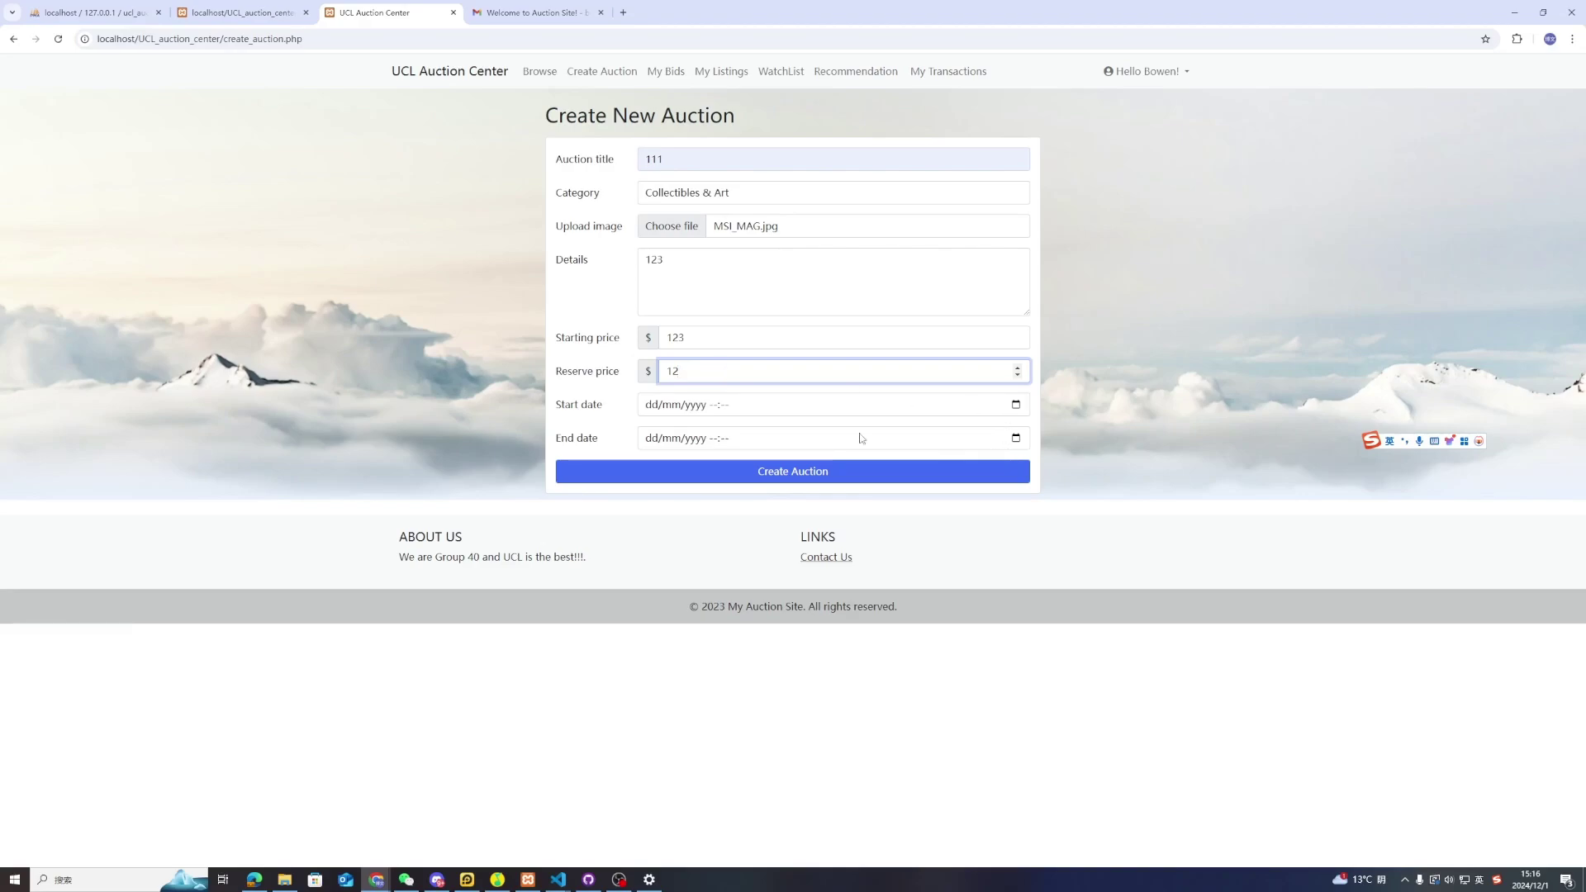
Set the auction to run from 01/12/2024 16:00 until 20:59
click(1016, 405)
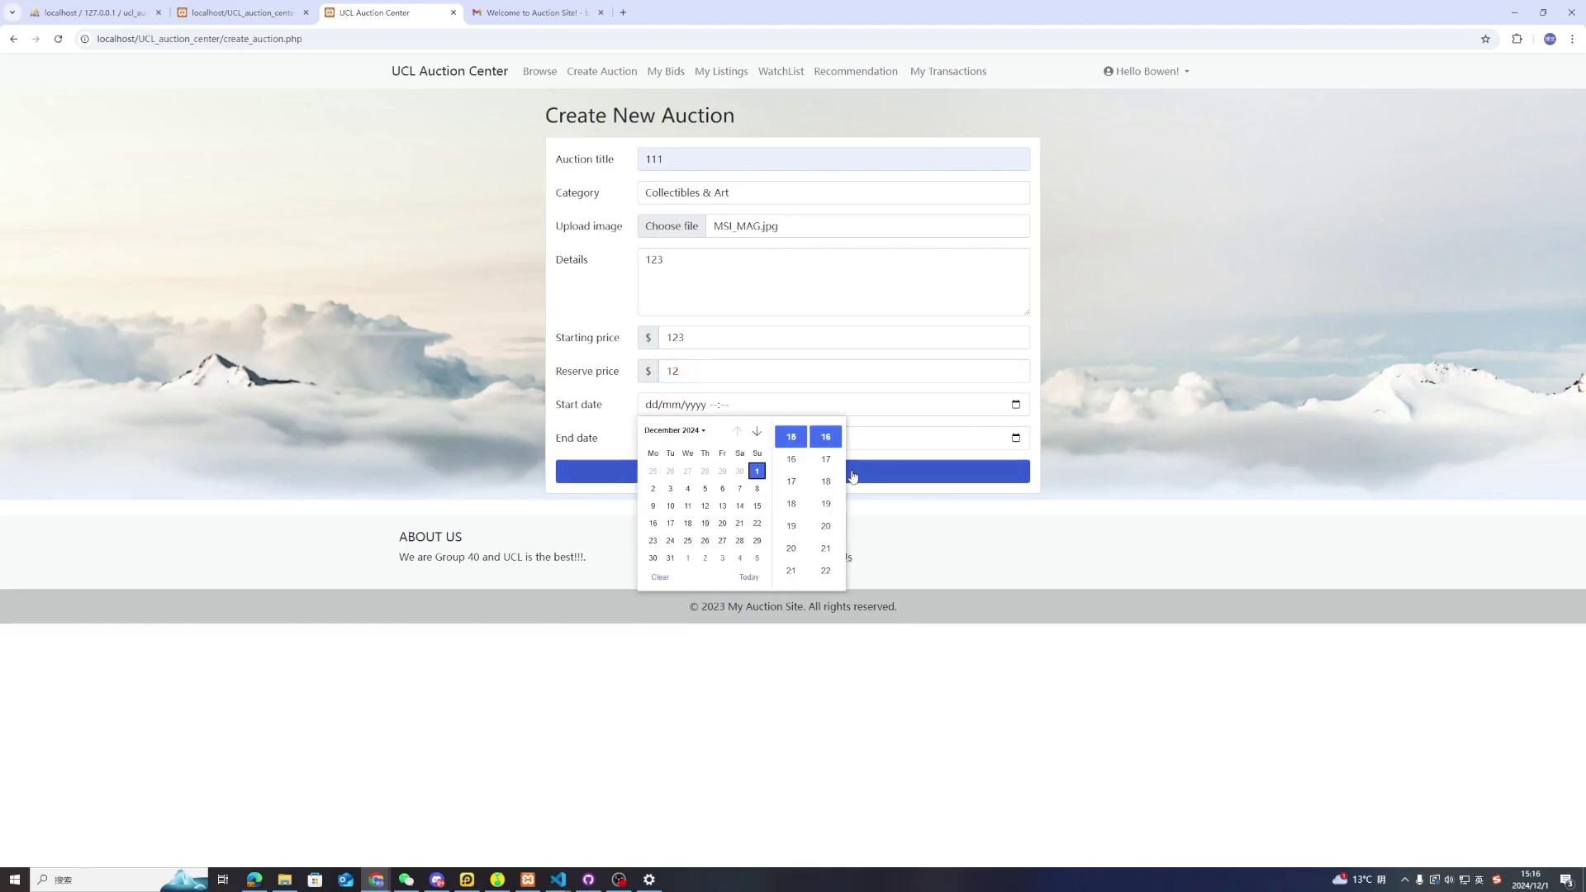
click(830, 467)
click(1015, 437)
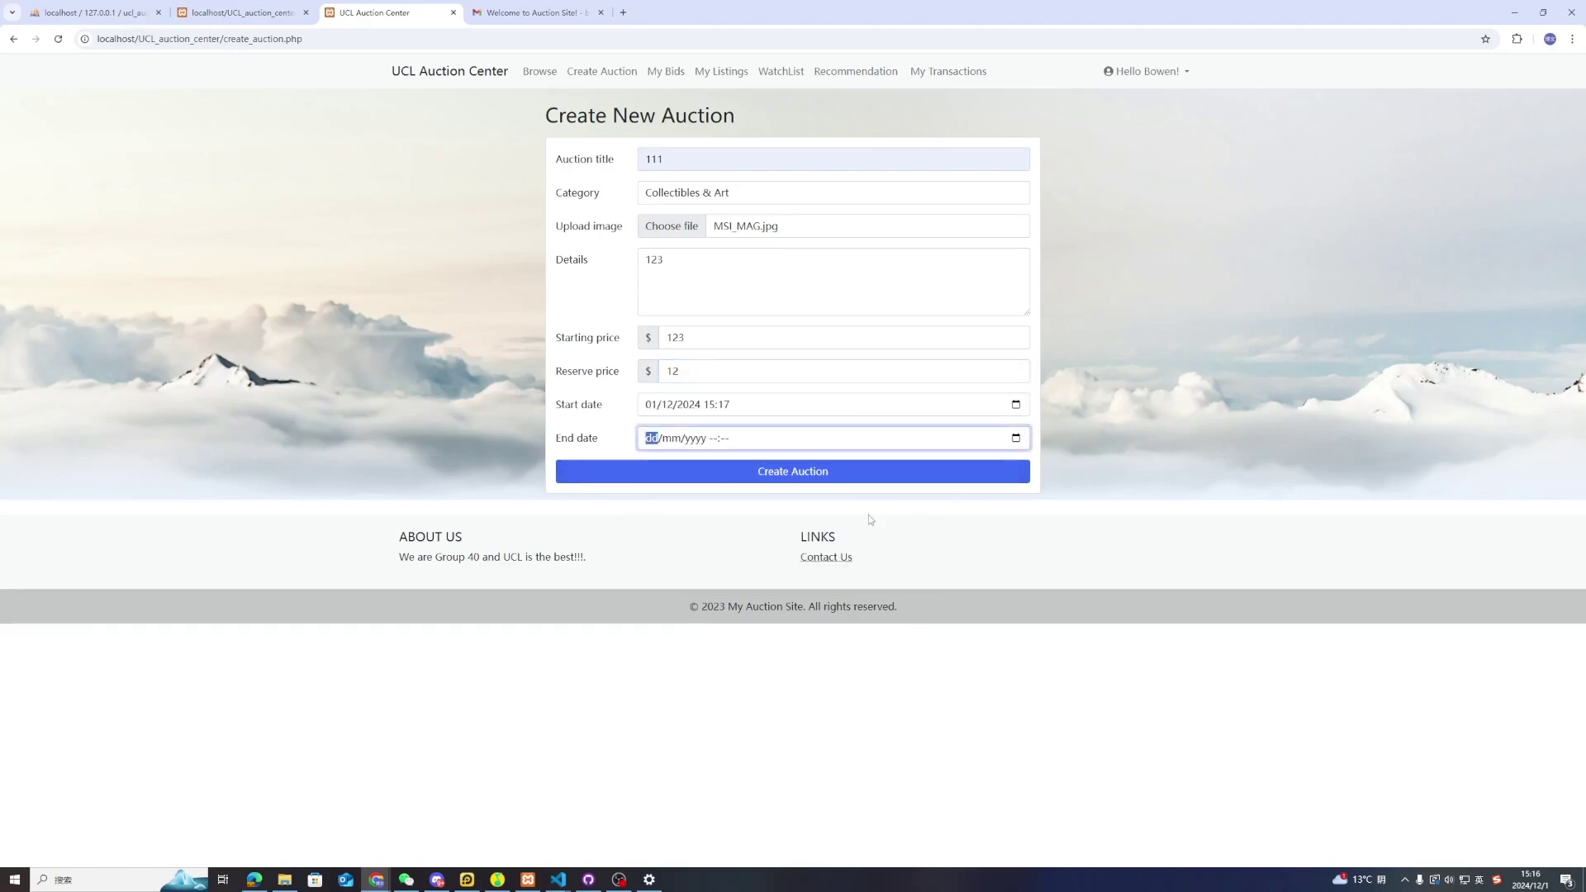
click(1016, 438)
click(826, 559)
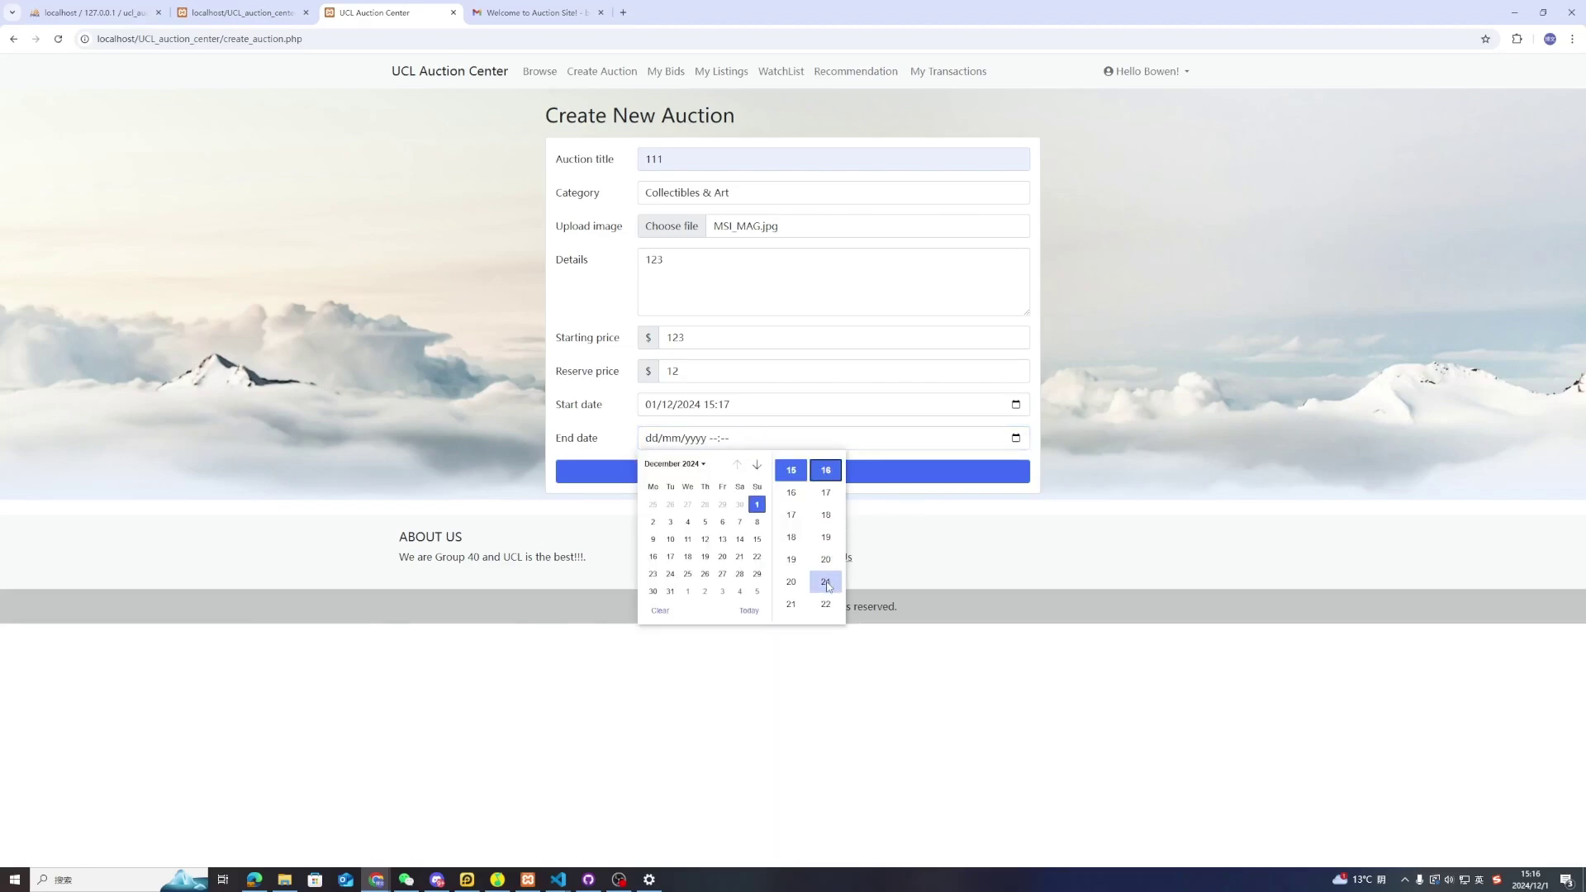
click(885, 499)
click(846, 478)
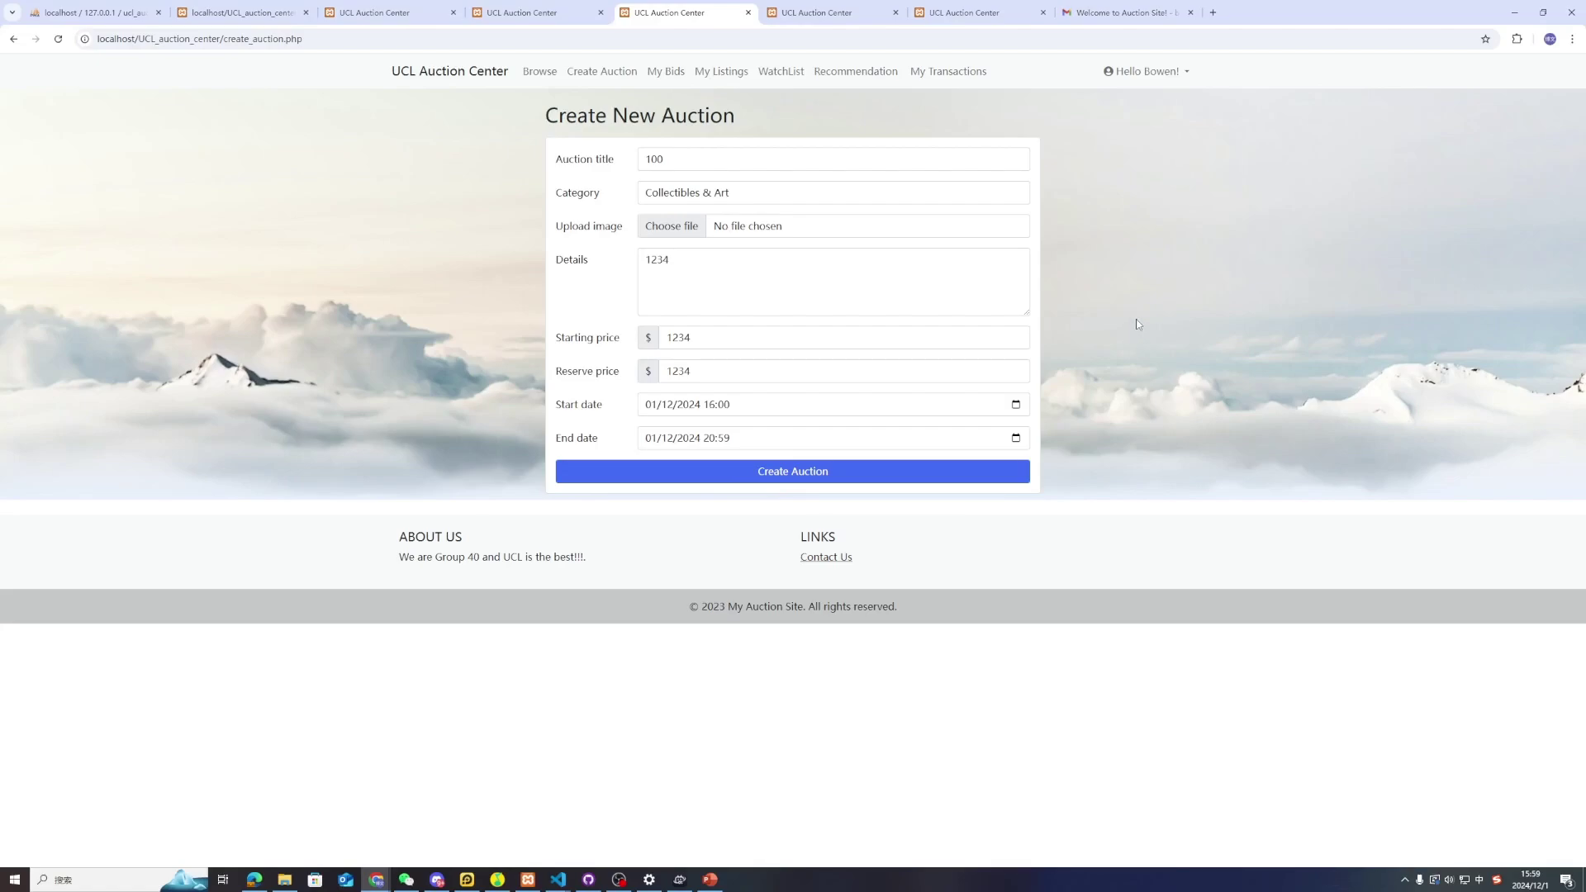
Publish auction 100 and confirm it shows as active in My listings with 1234.00 reserve
click(886, 478)
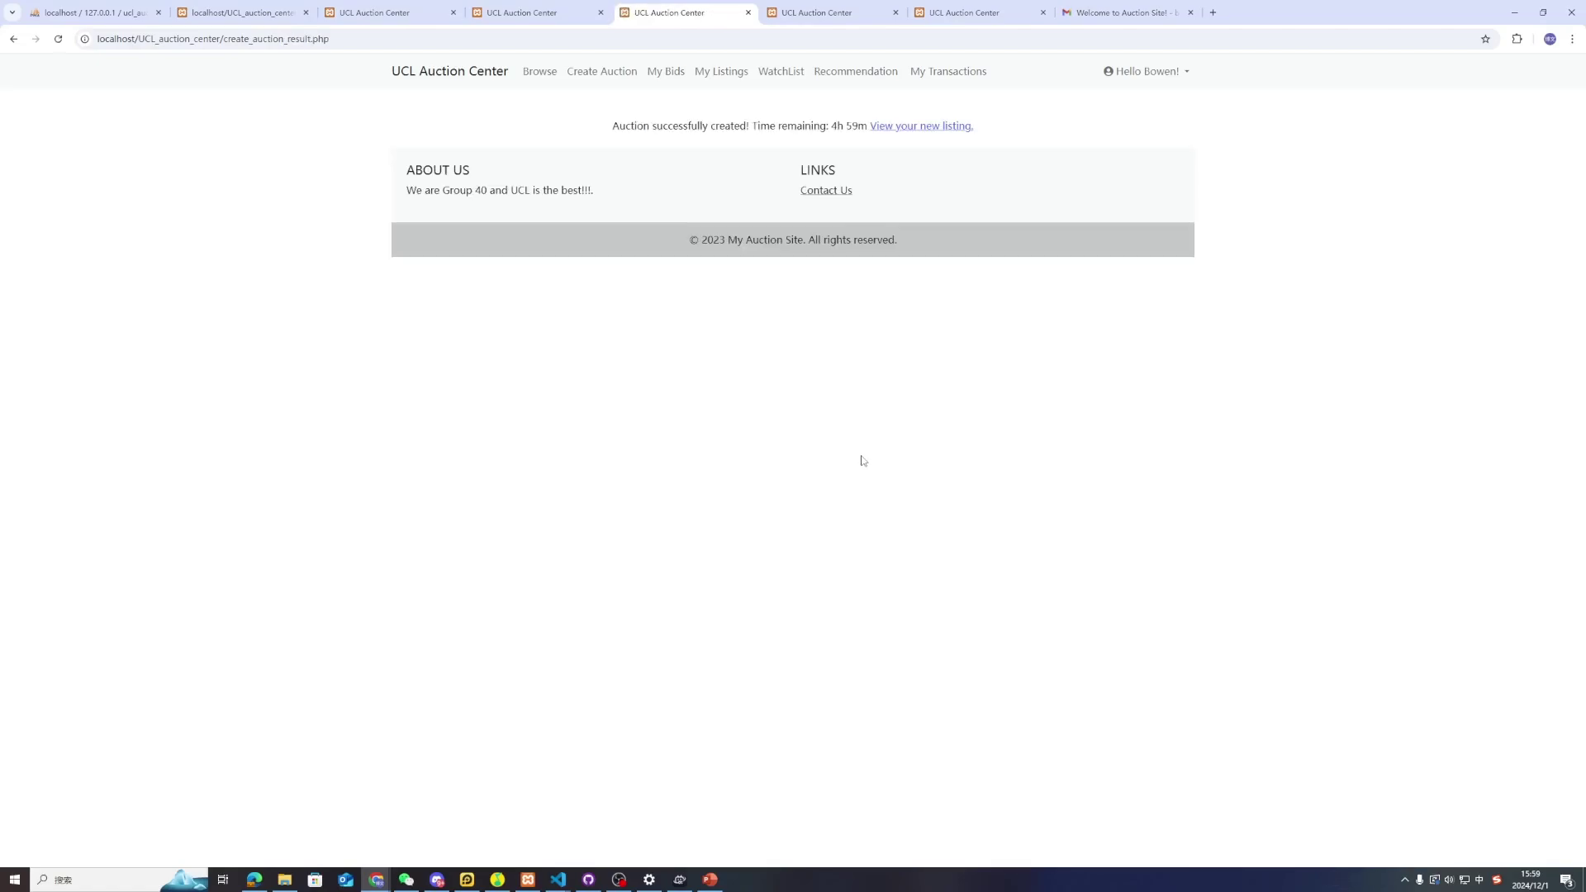
click(725, 78)
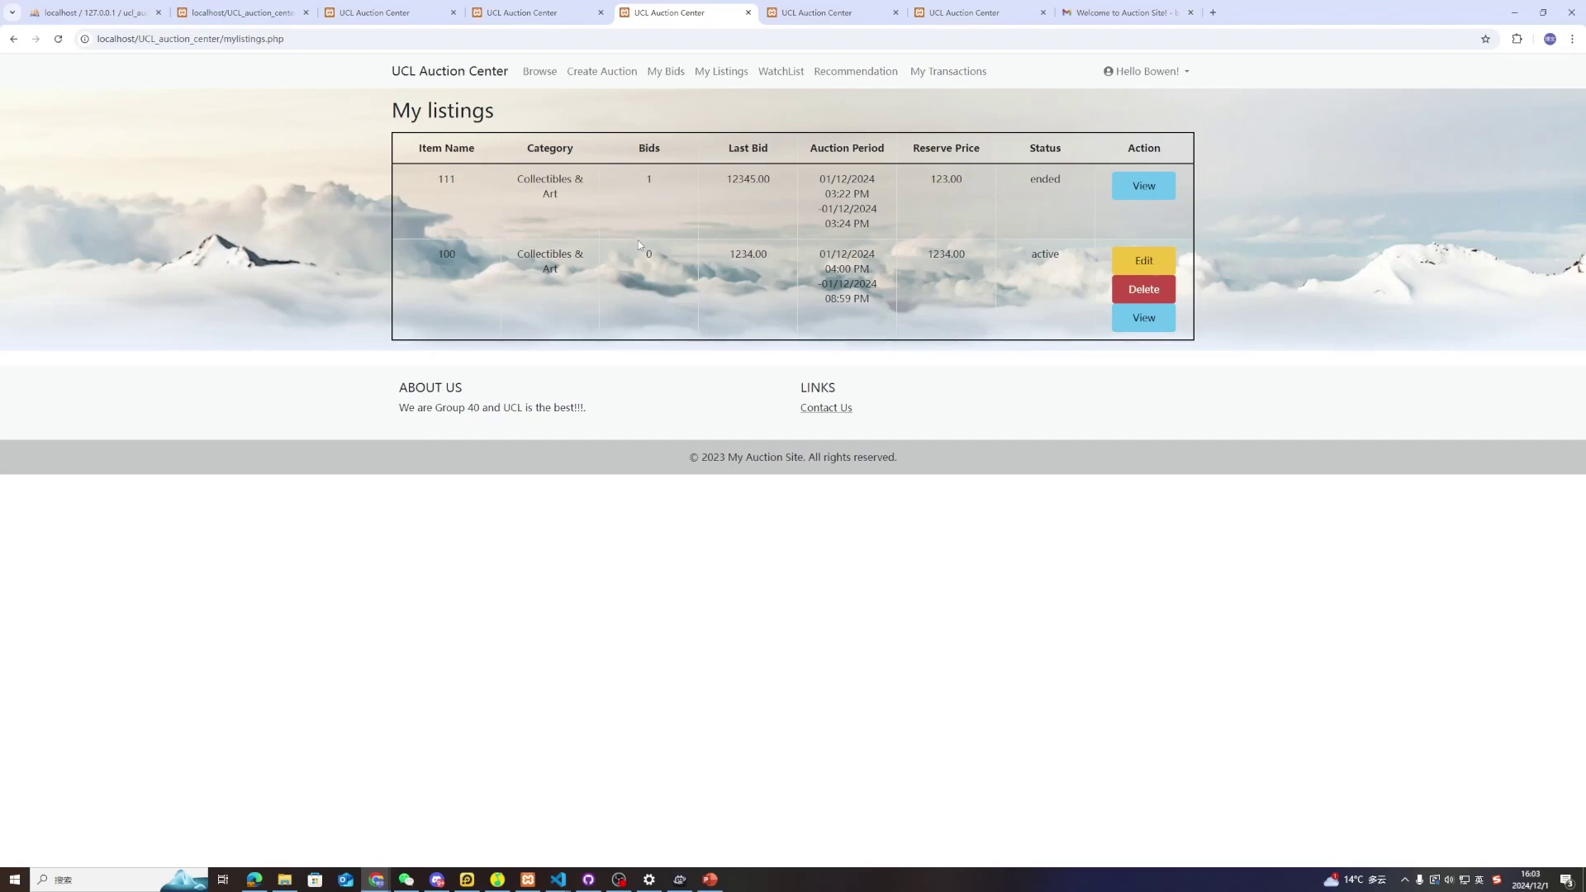
Change auction 100's details to '123', save the change, and go back to My listings
click(1144, 260)
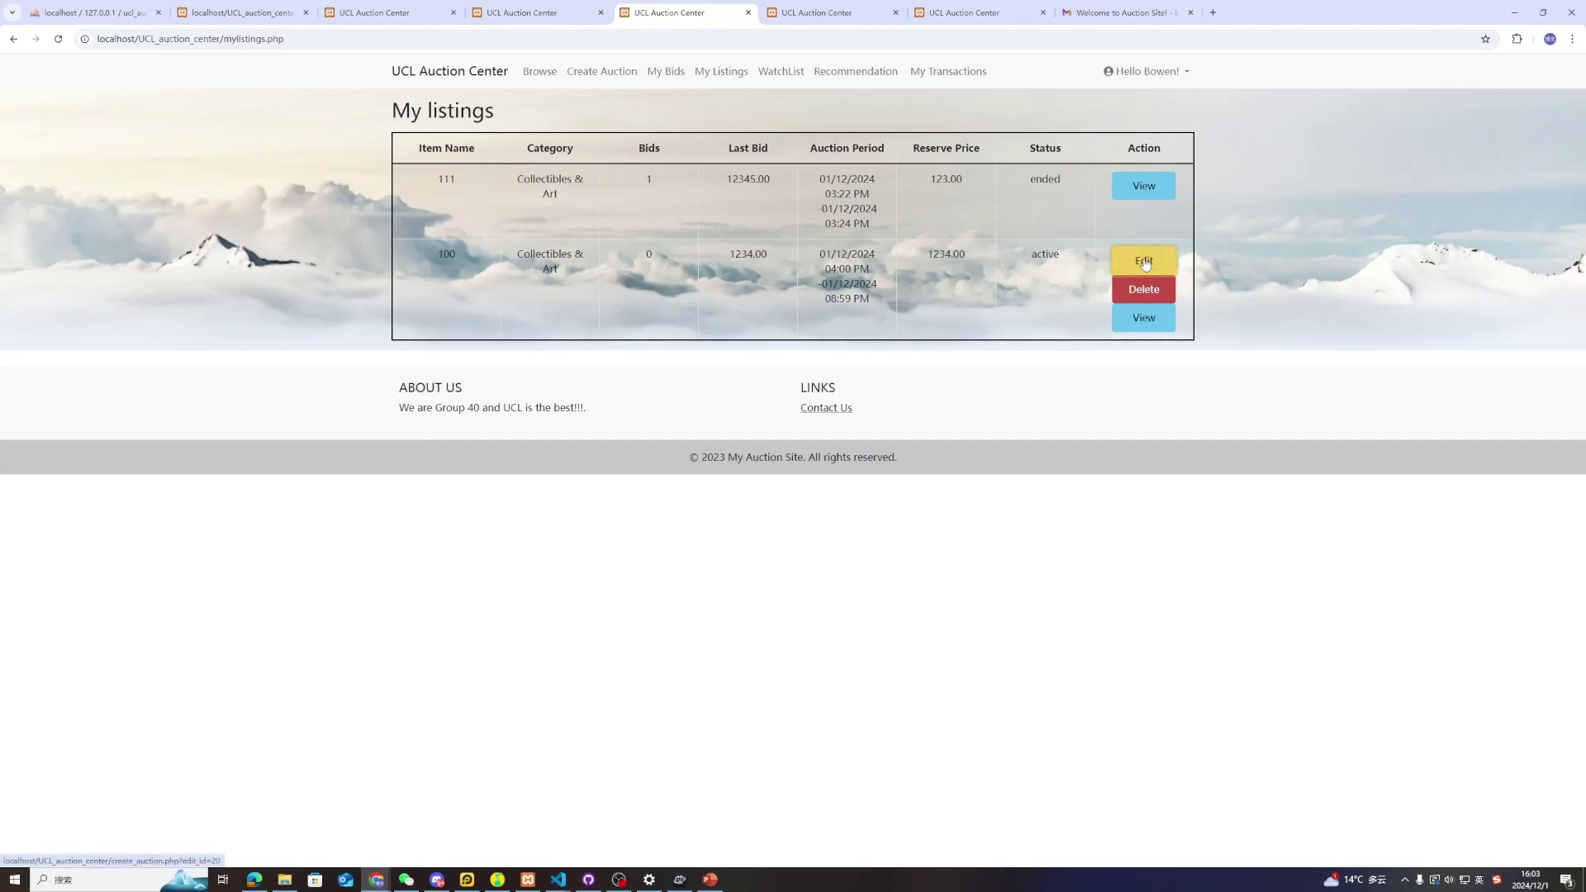
click(768, 276)
text(1)
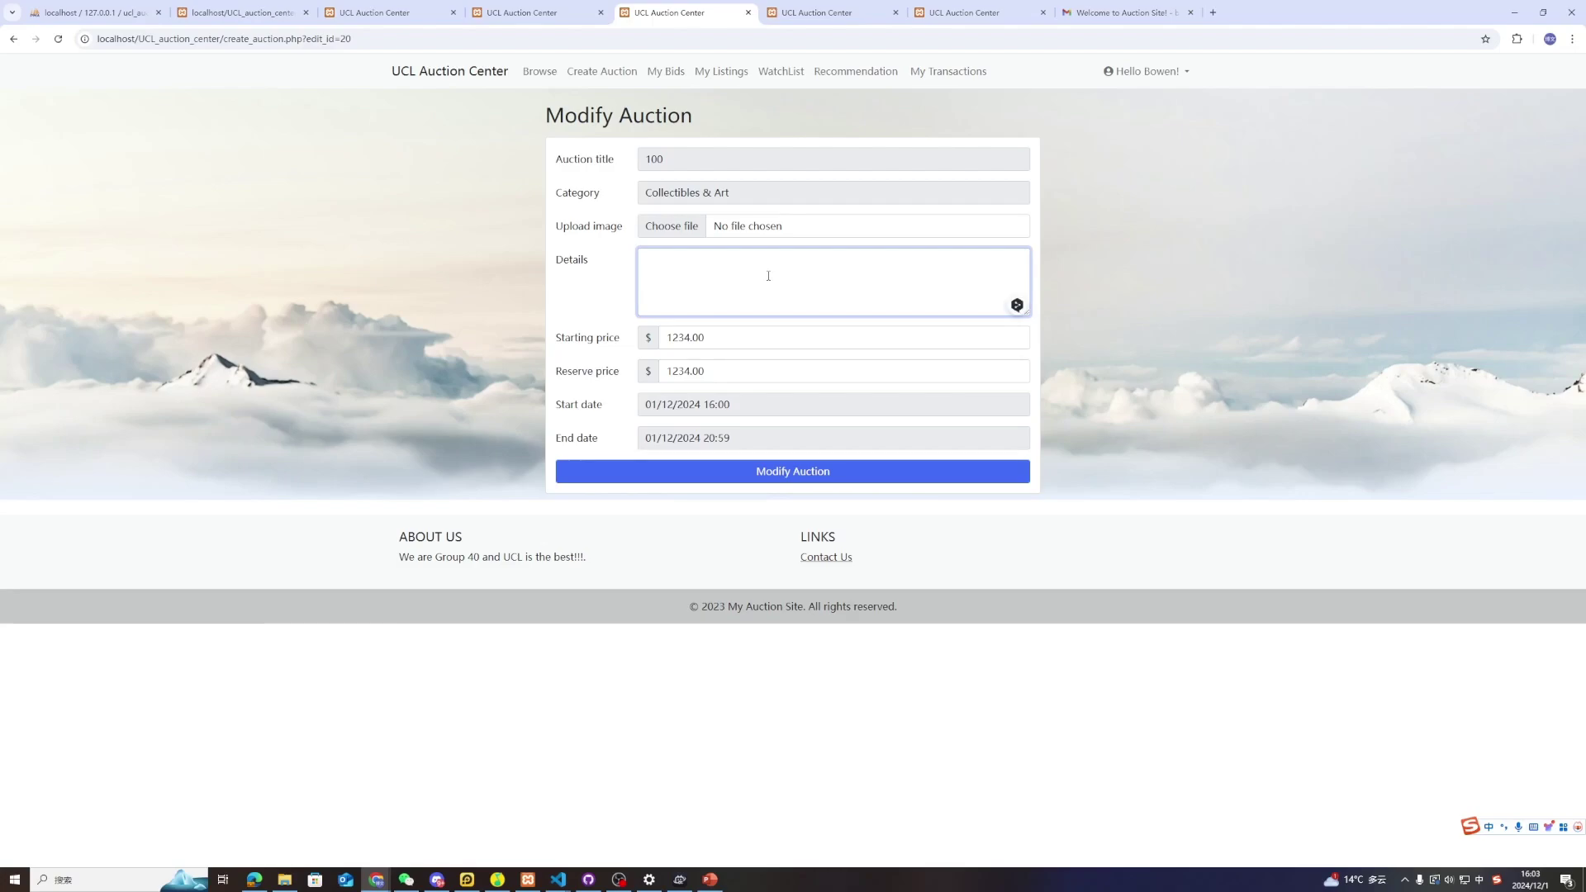
text(23)
click(779, 471)
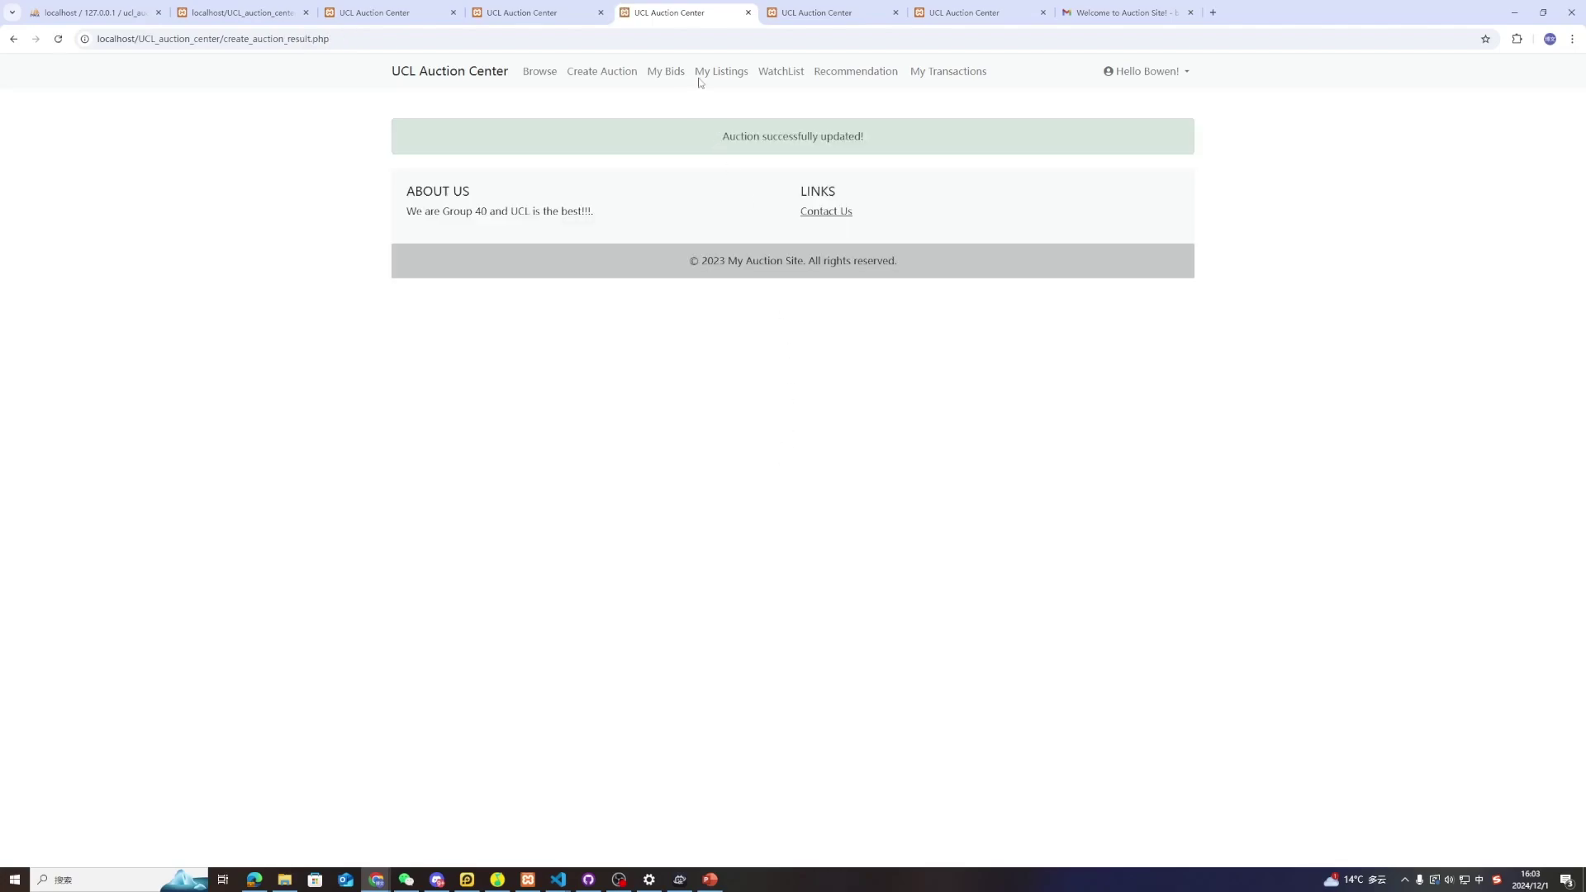
click(712, 76)
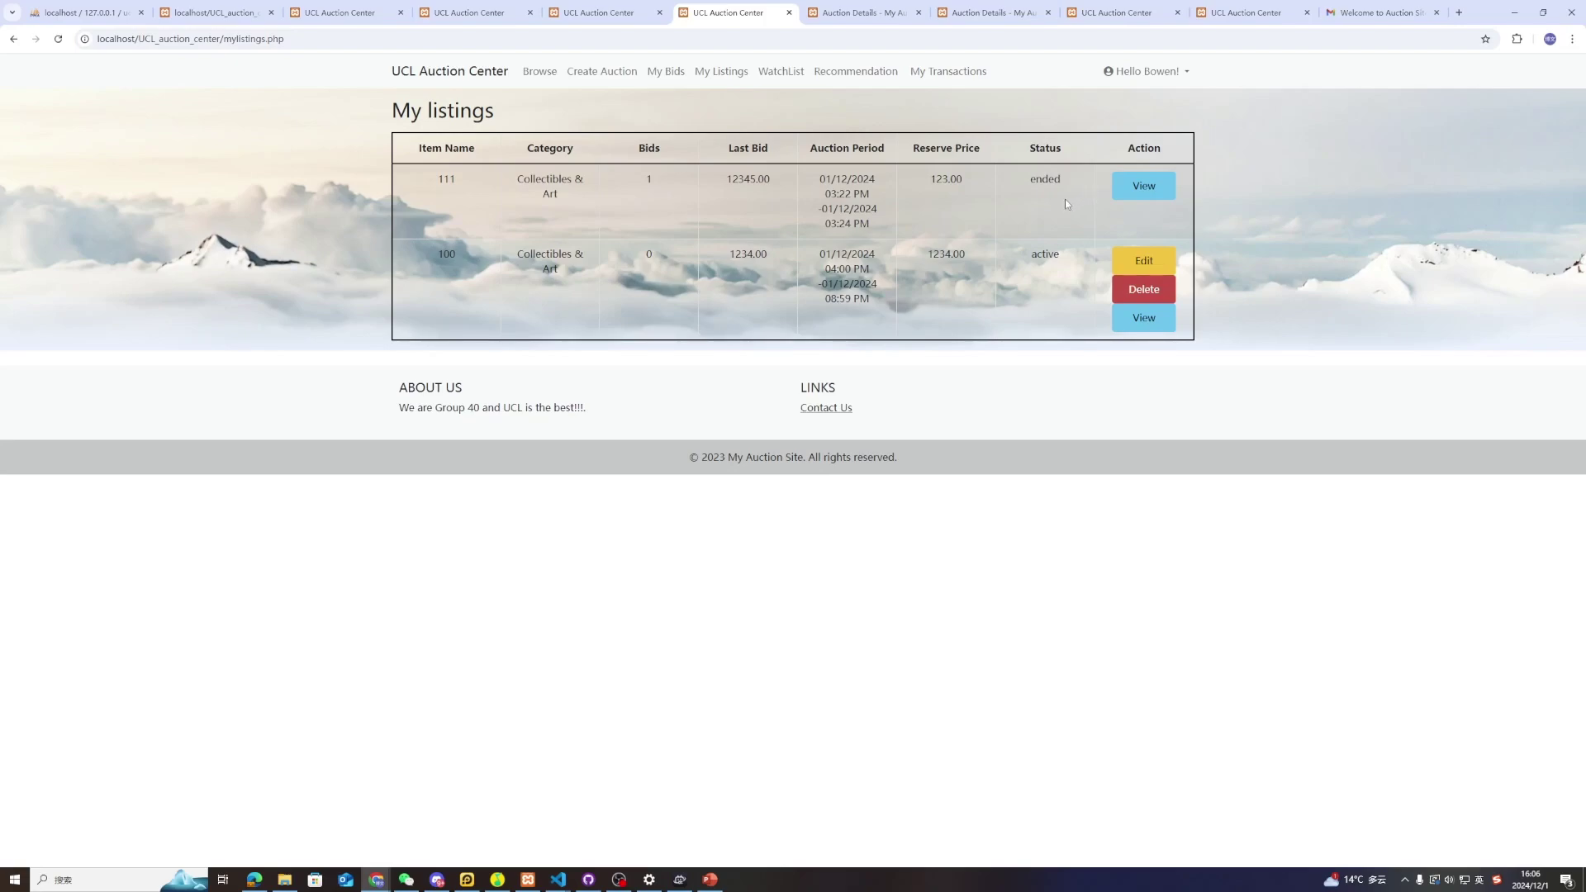
Open the ended auction 111 from My listings
click(1142, 186)
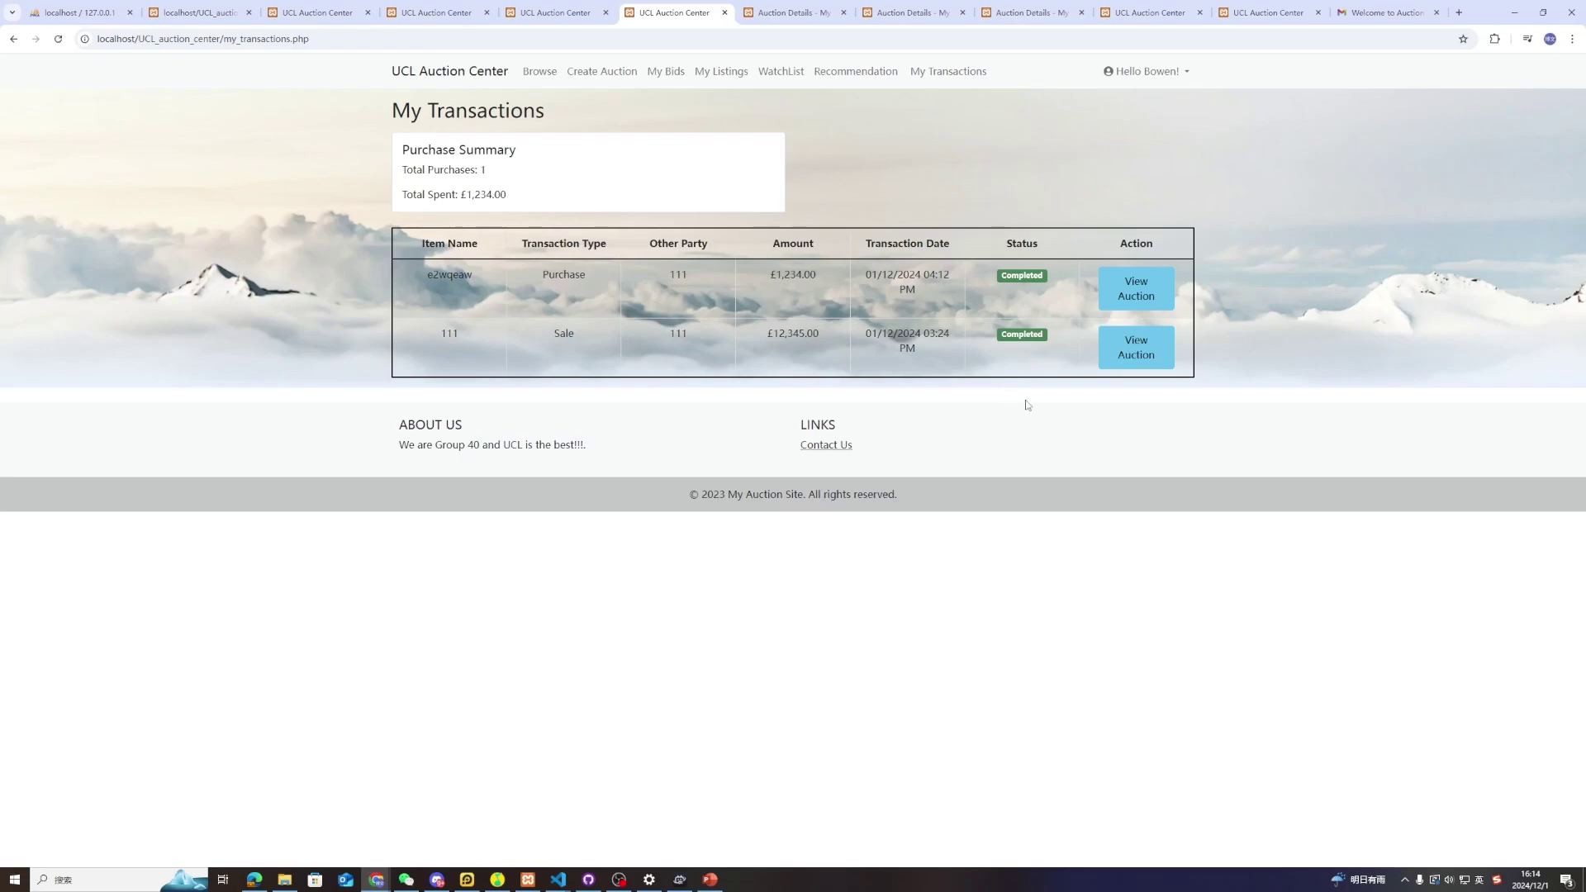
Open the purchased auction e2wqeaw's page, then leave it through the navbar
click(1138, 289)
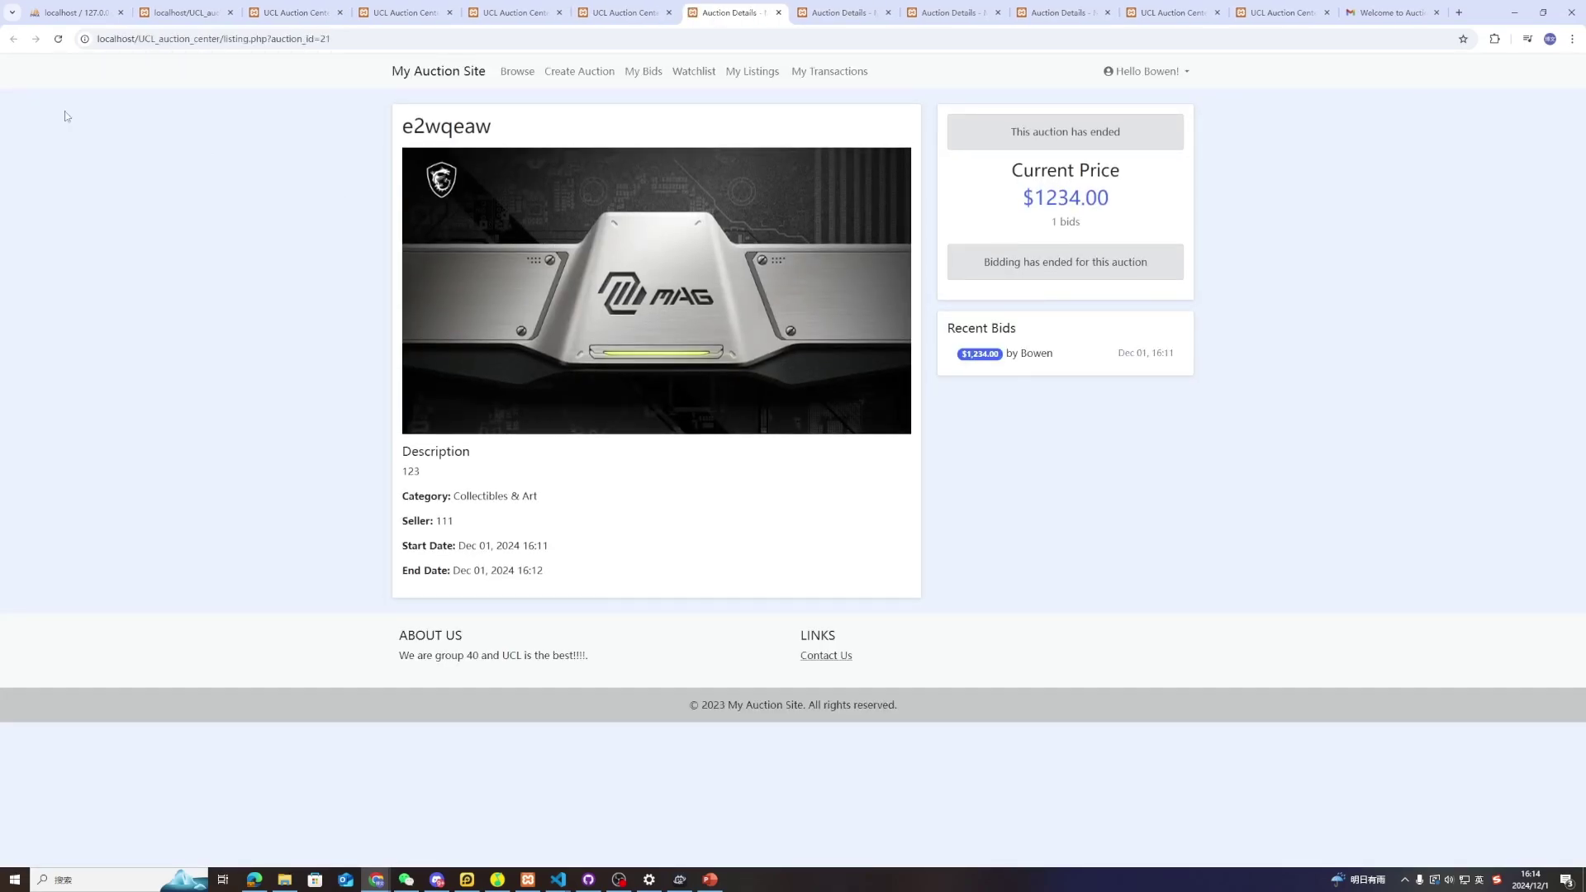
click(812, 72)
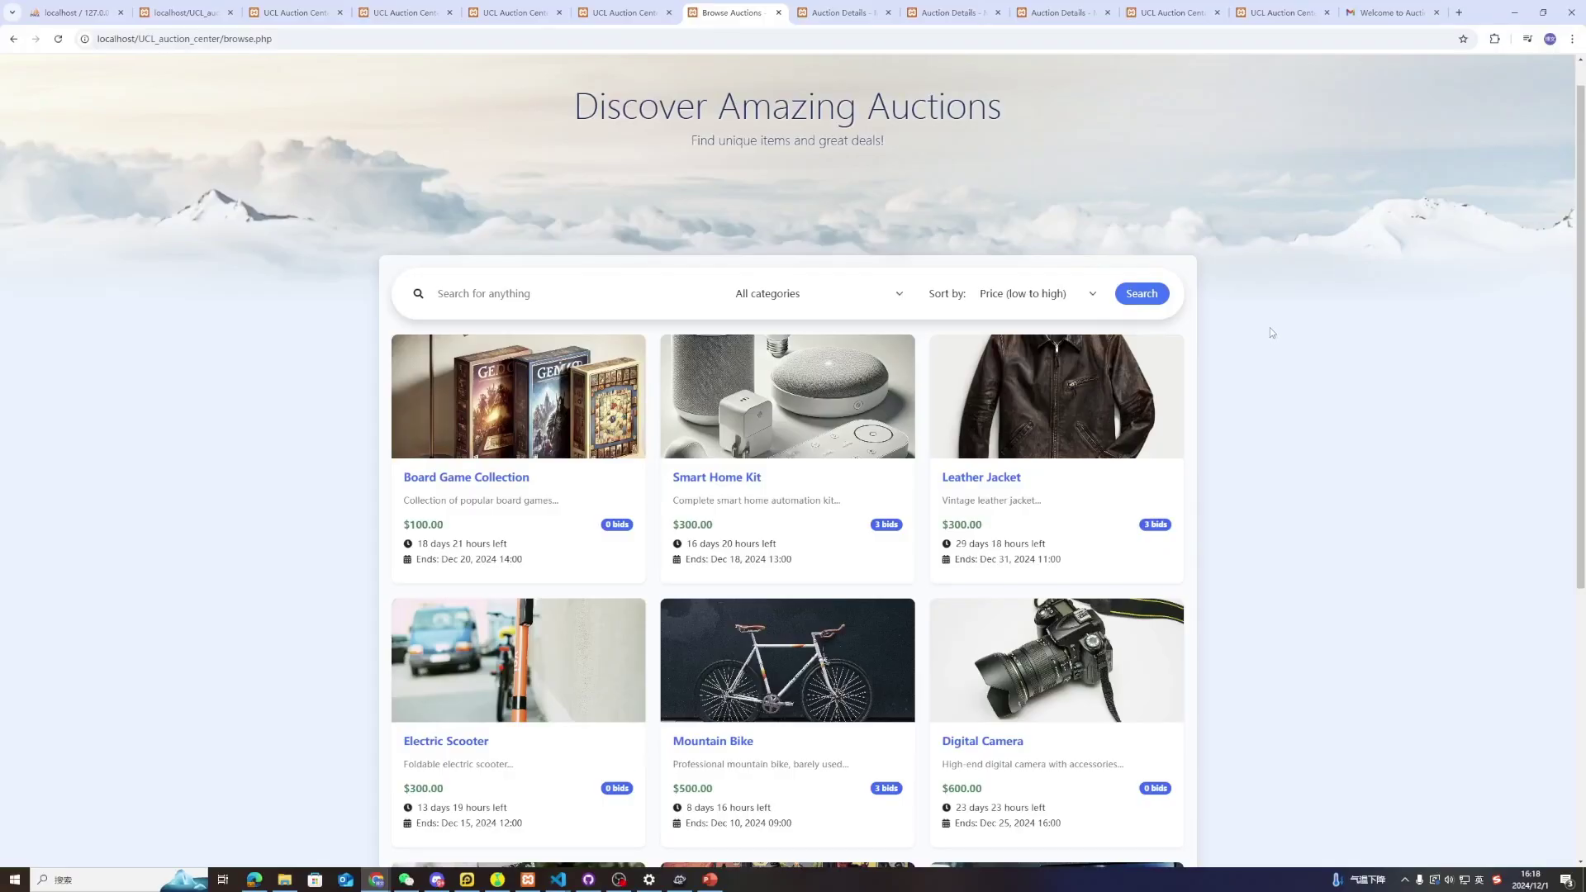
Add the Smart Home Kit to the watchlist and check it is listed beside Tennis Racket
scroll(1270, 332, up, 1)
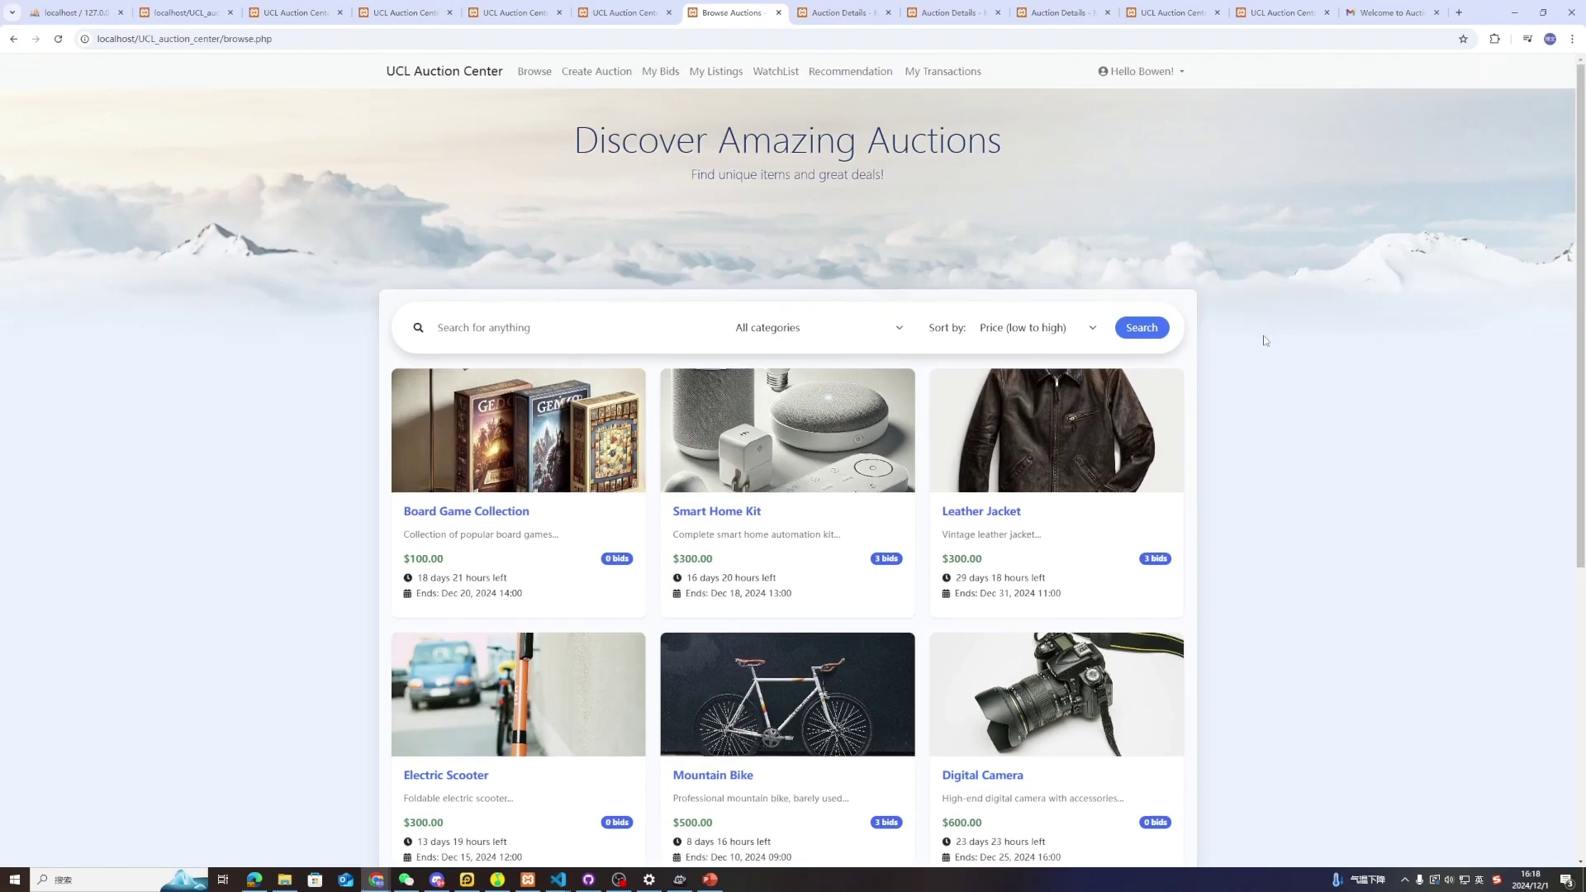
click(789, 430)
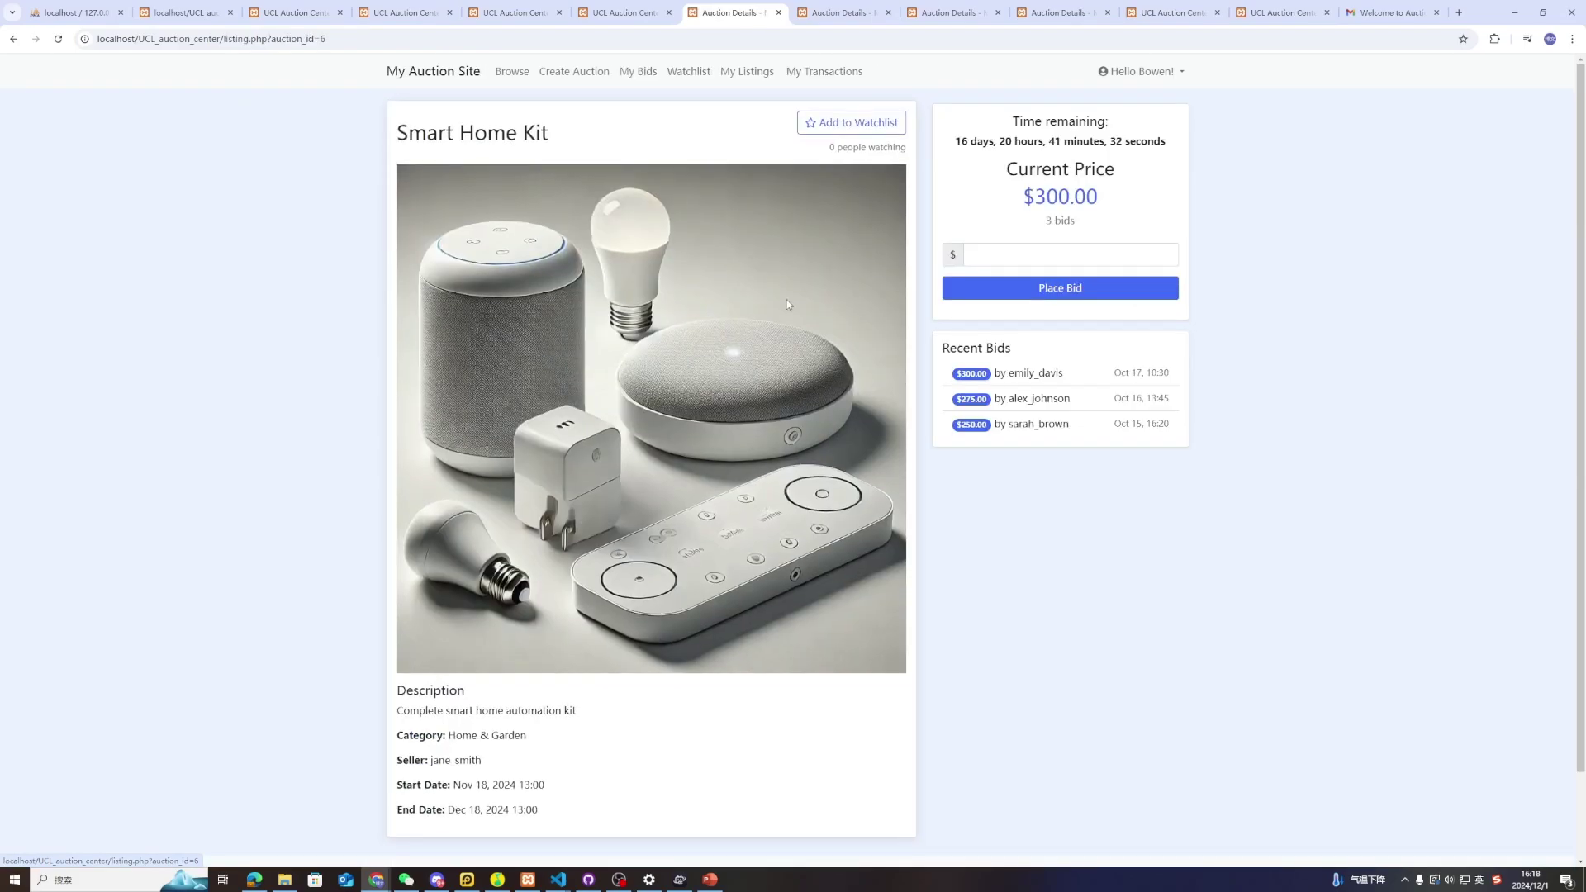
click(837, 123)
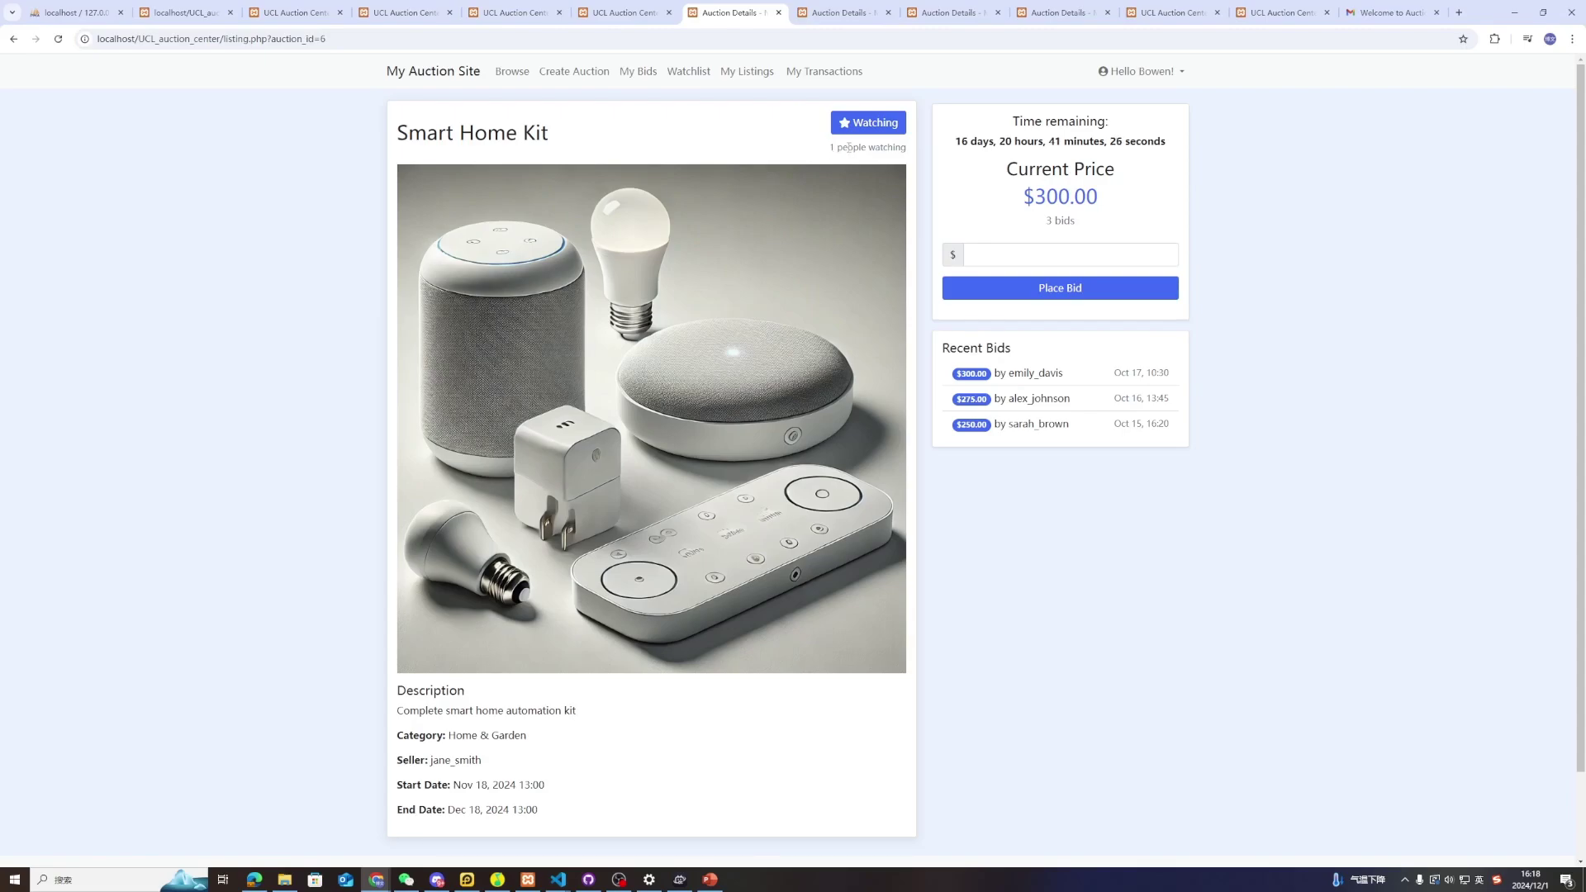
click(687, 72)
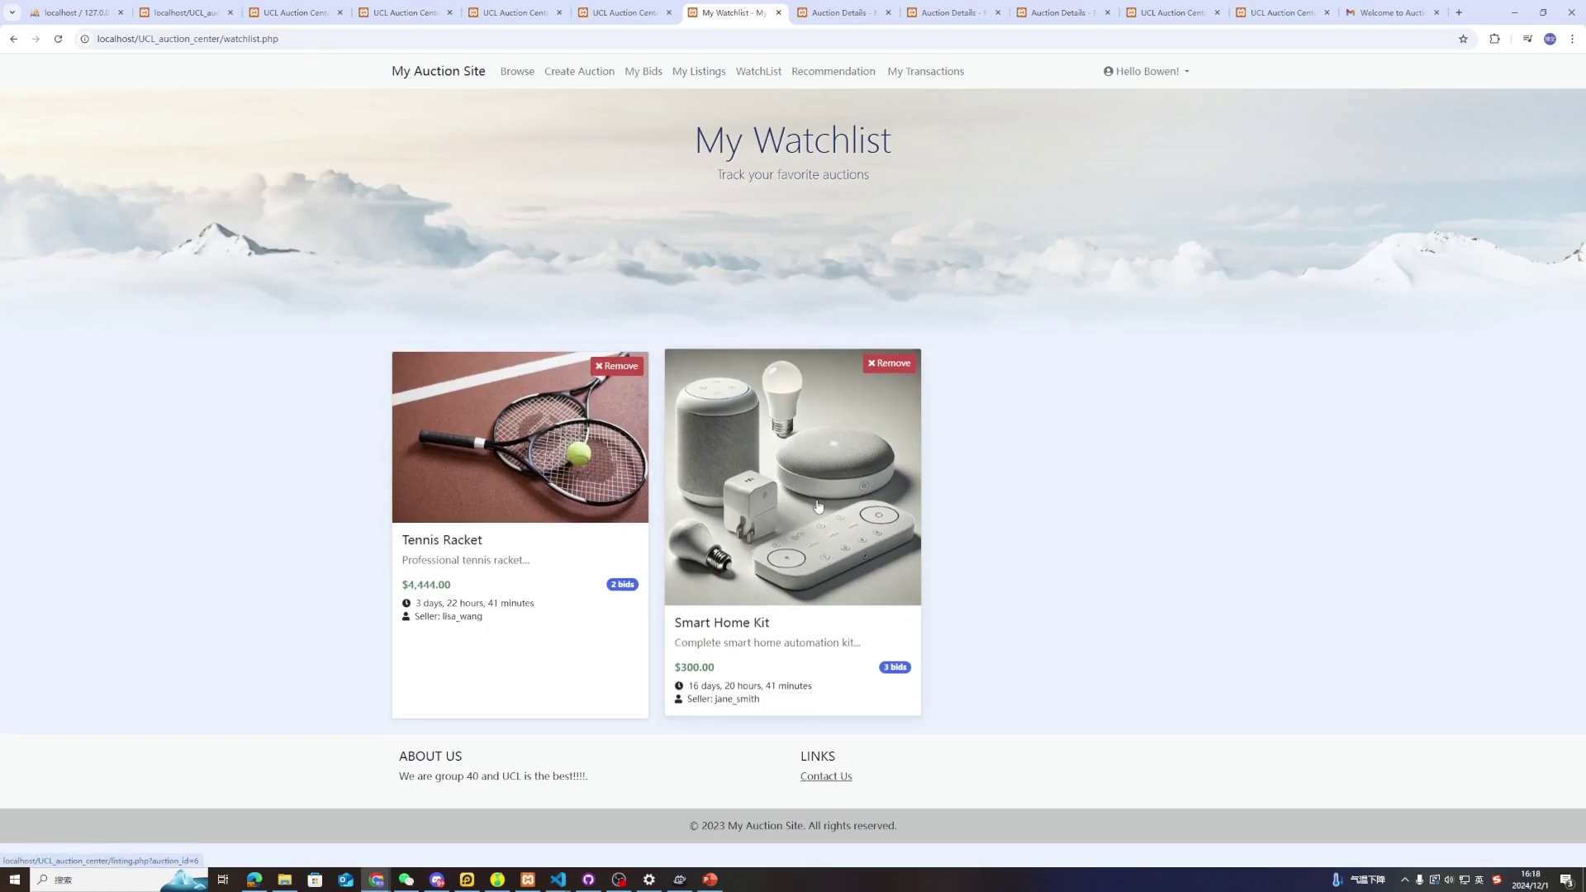
Remove Tennis Racket from the watchlist, leaving Smart Home Kit, and open that listing
click(618, 363)
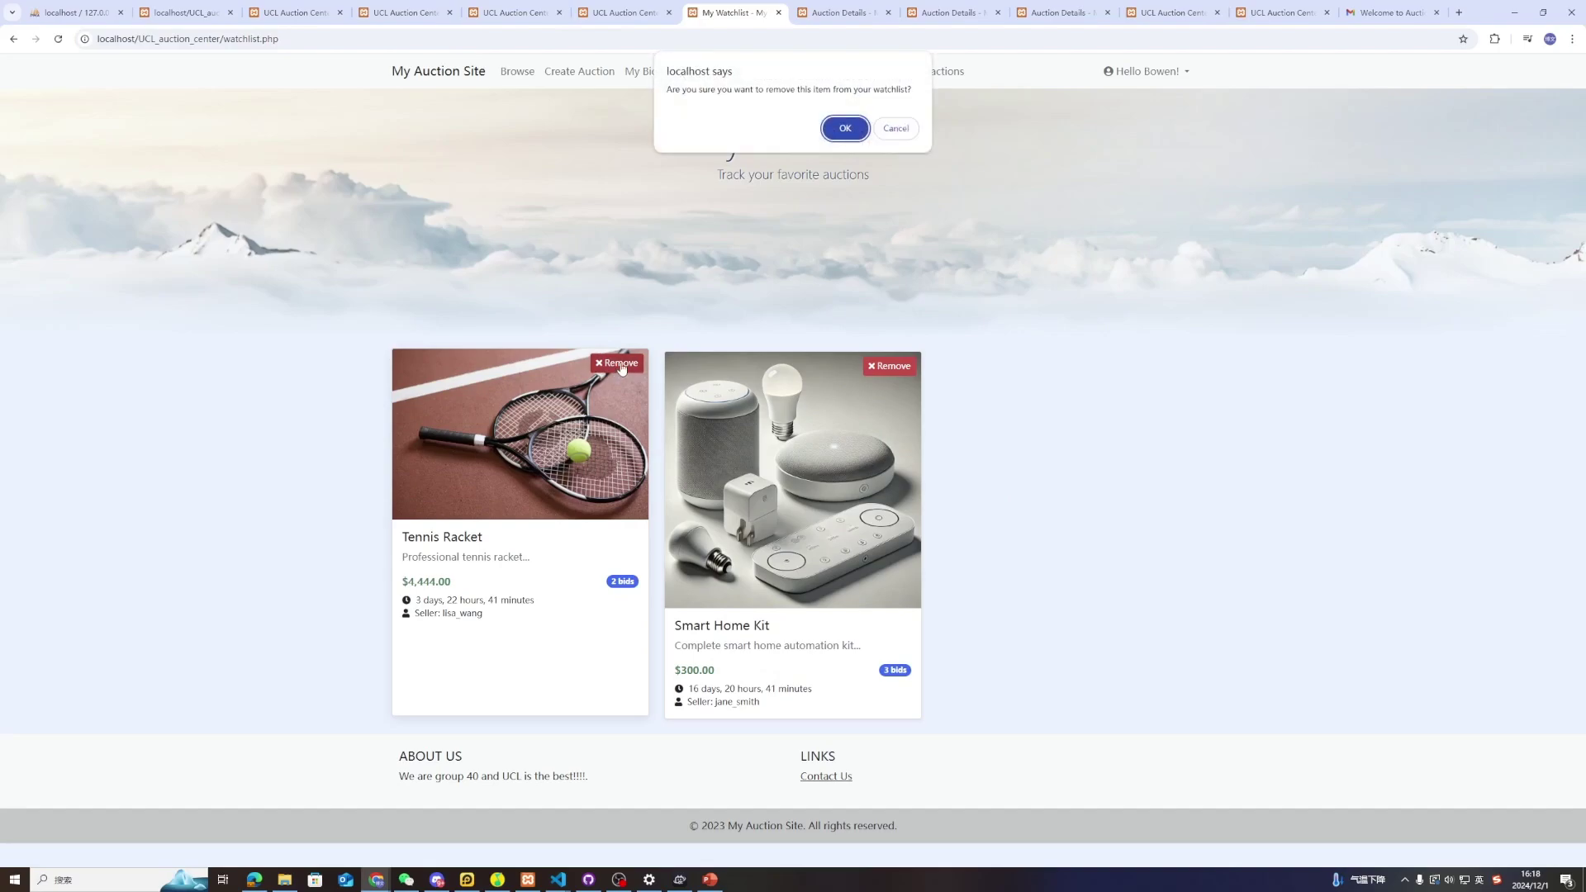
click(845, 131)
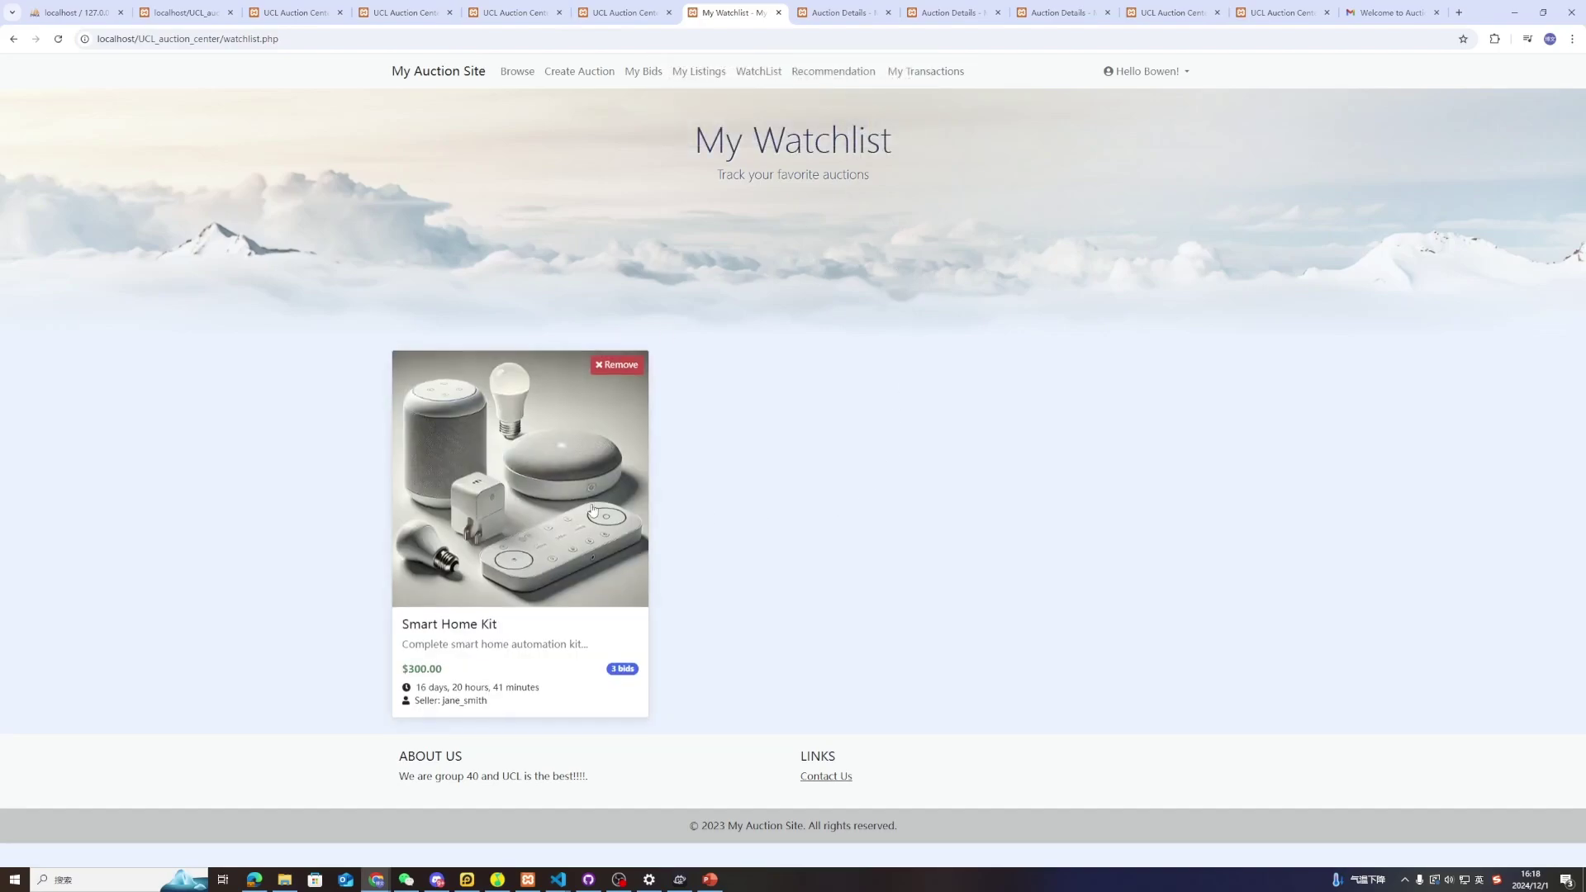
click(531, 480)
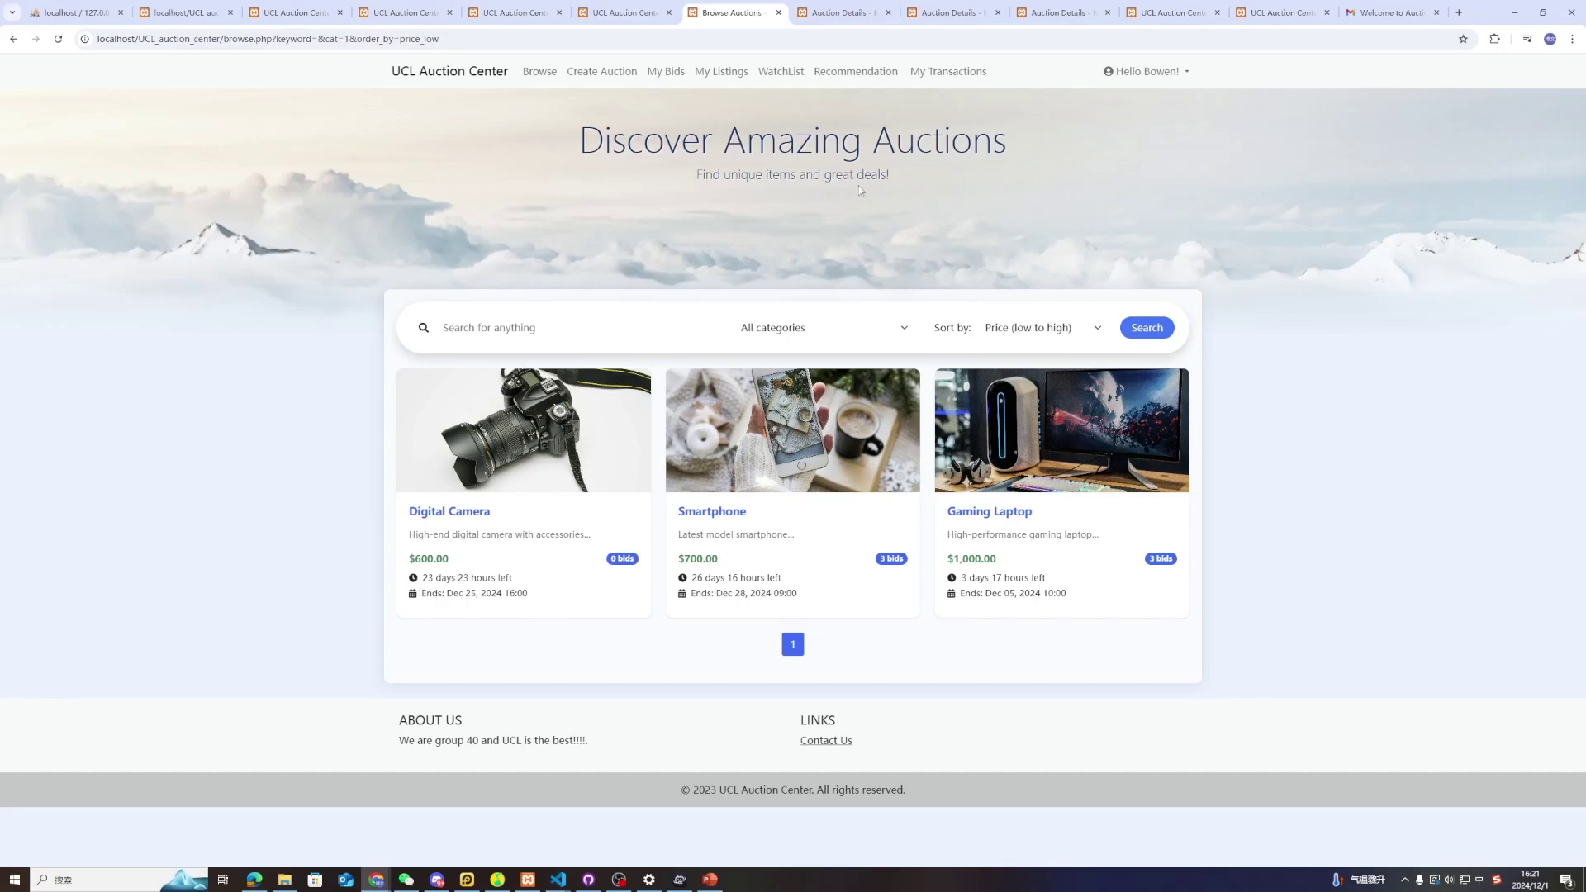
Check the recommended auctions, then return to Browse and open the All categories filter
click(859, 74)
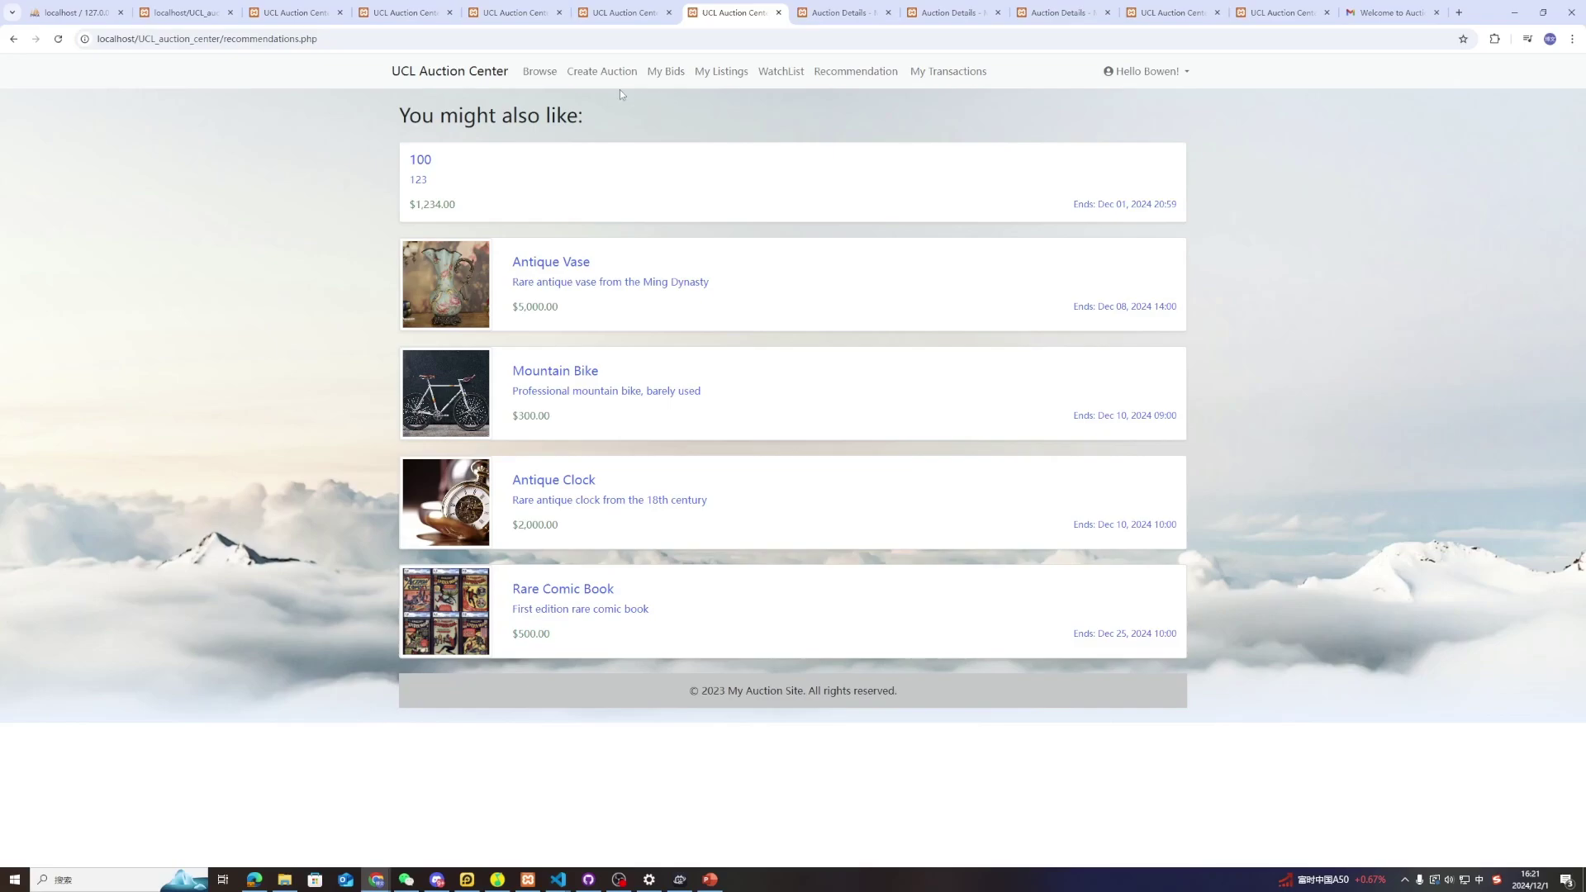
click(548, 76)
click(785, 331)
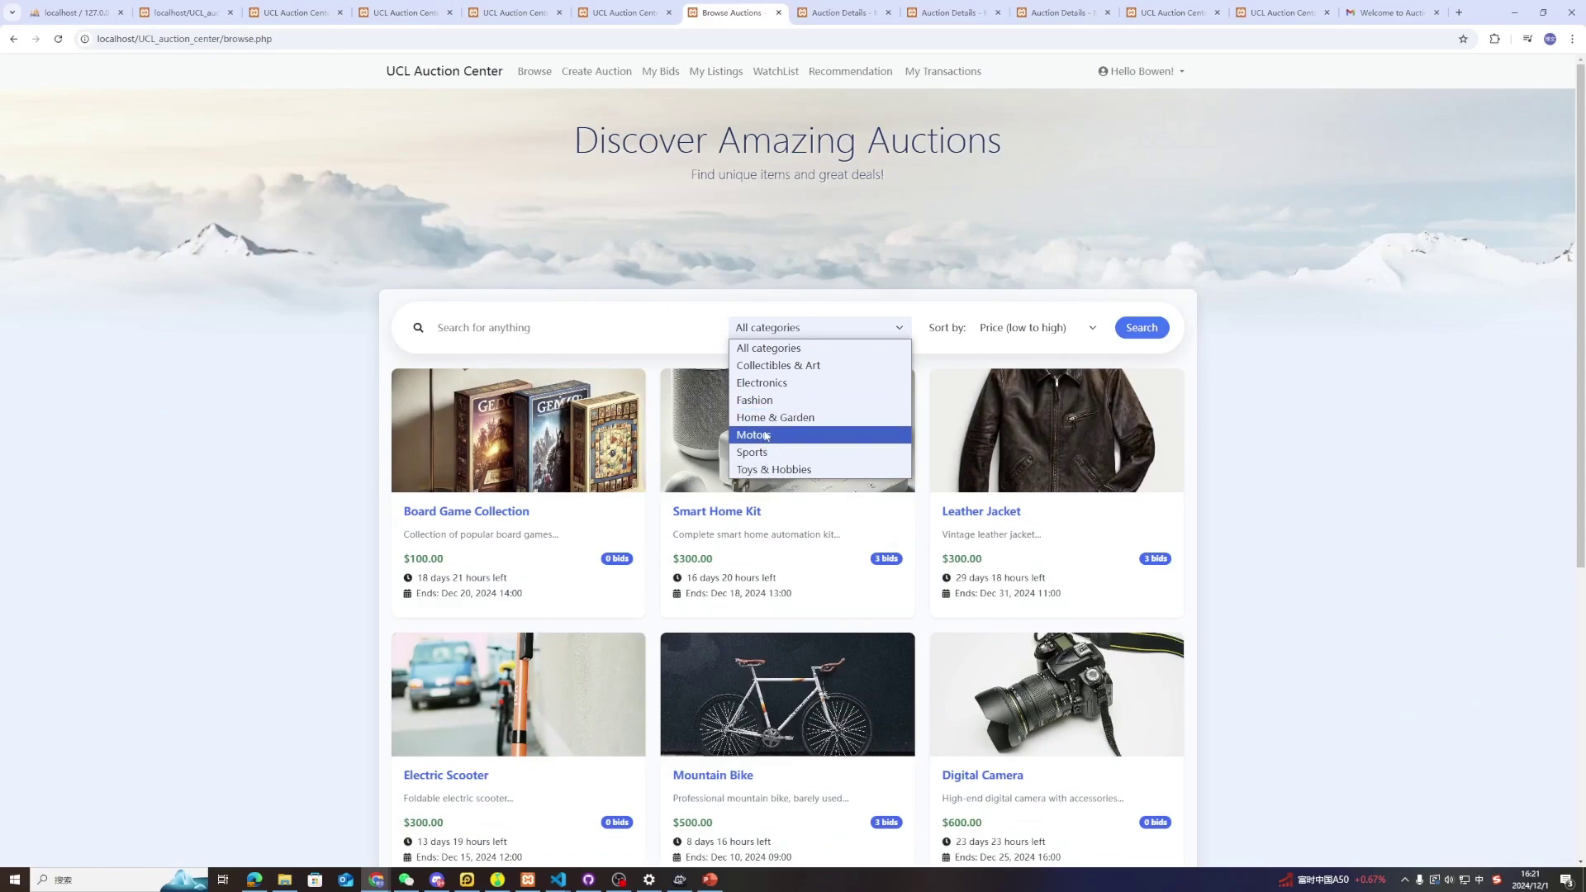
Filter to Electronics and add the Digital Camera to the watchlist
click(762, 383)
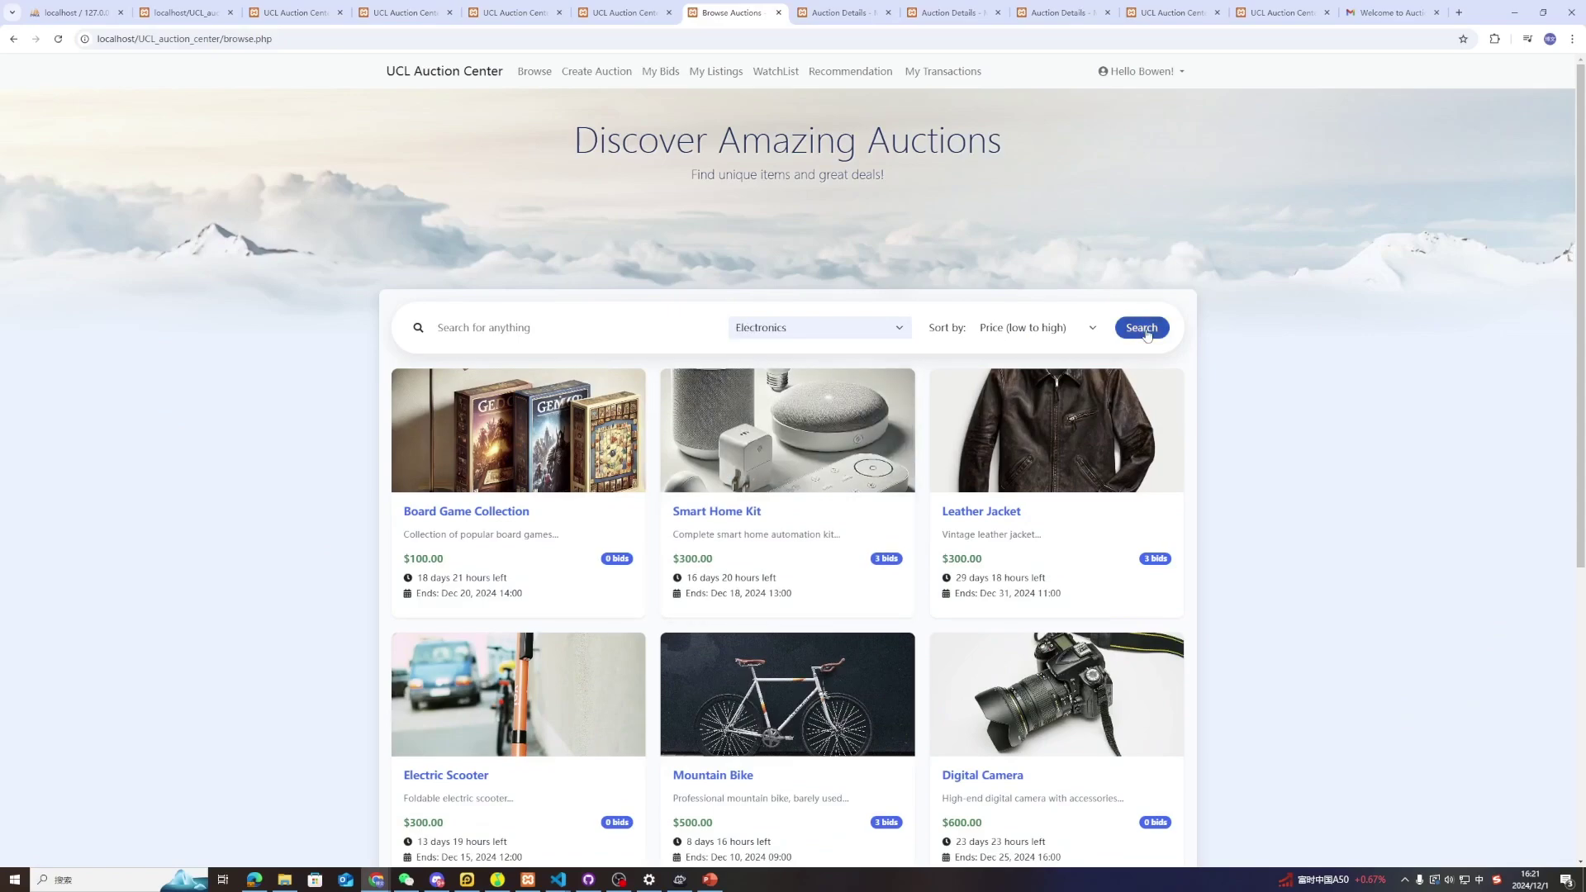
click(516, 440)
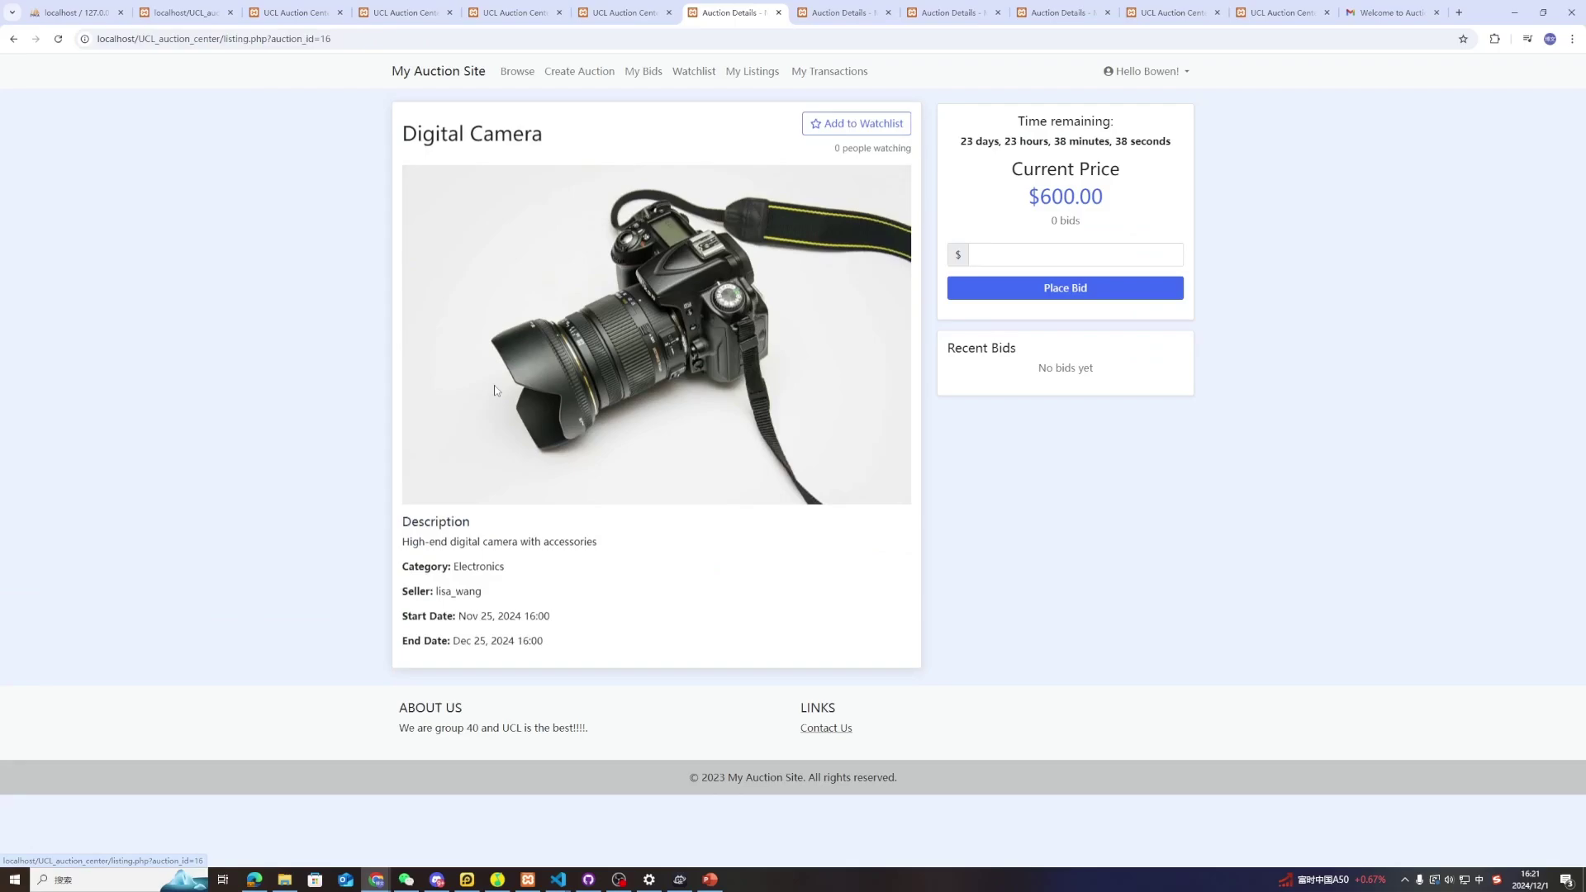
click(842, 126)
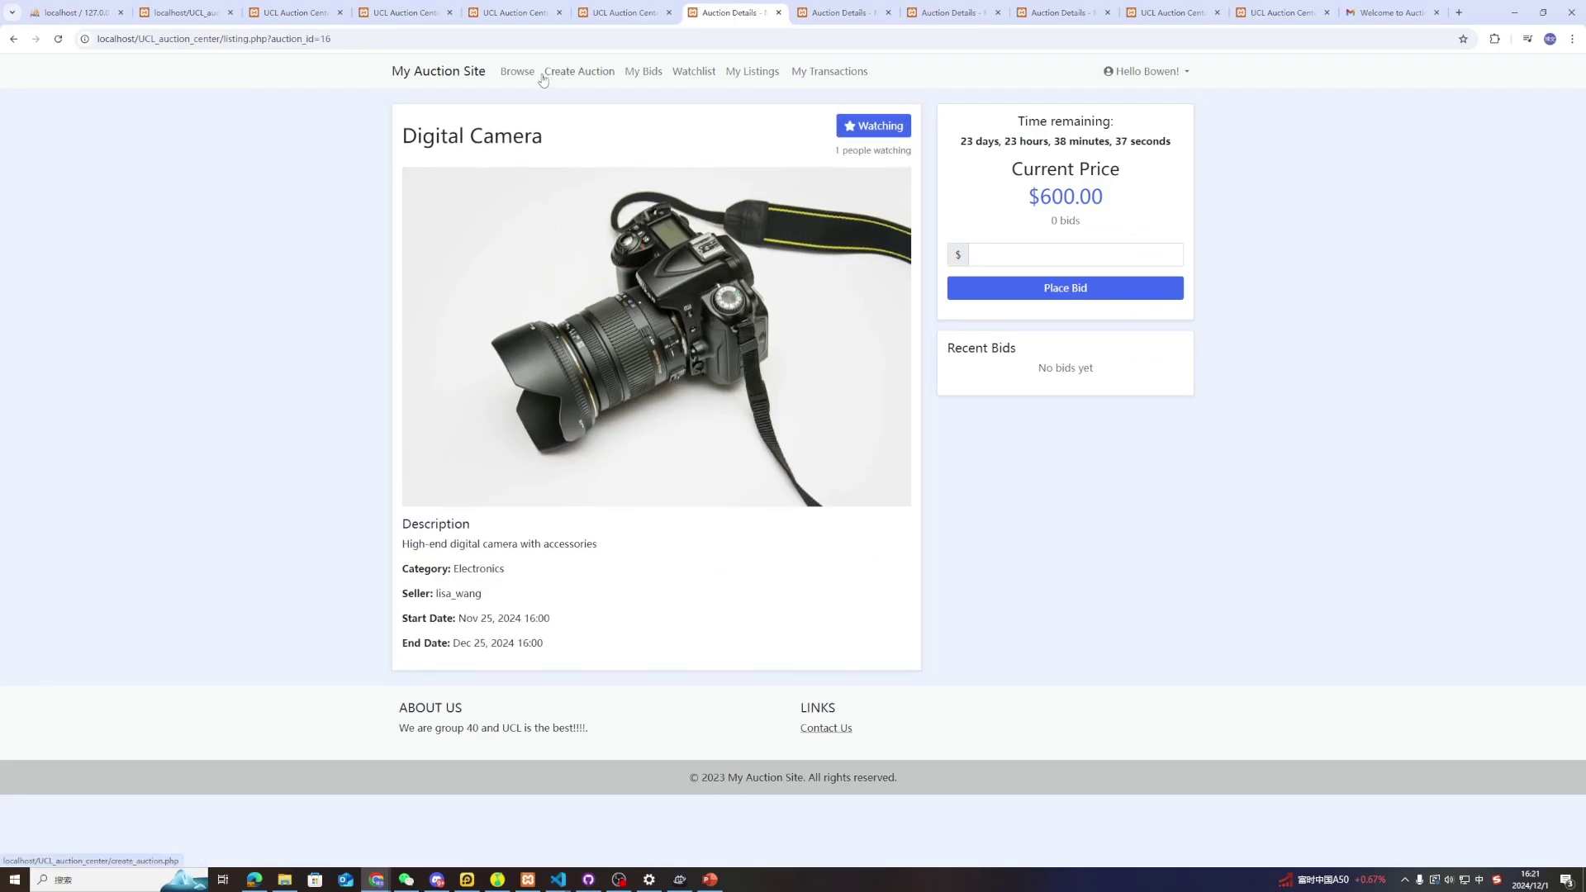
click(515, 72)
Review the recommendations, now led by auction 100 at $1,234.00 and Gaming Laptop at $800.00
click(843, 72)
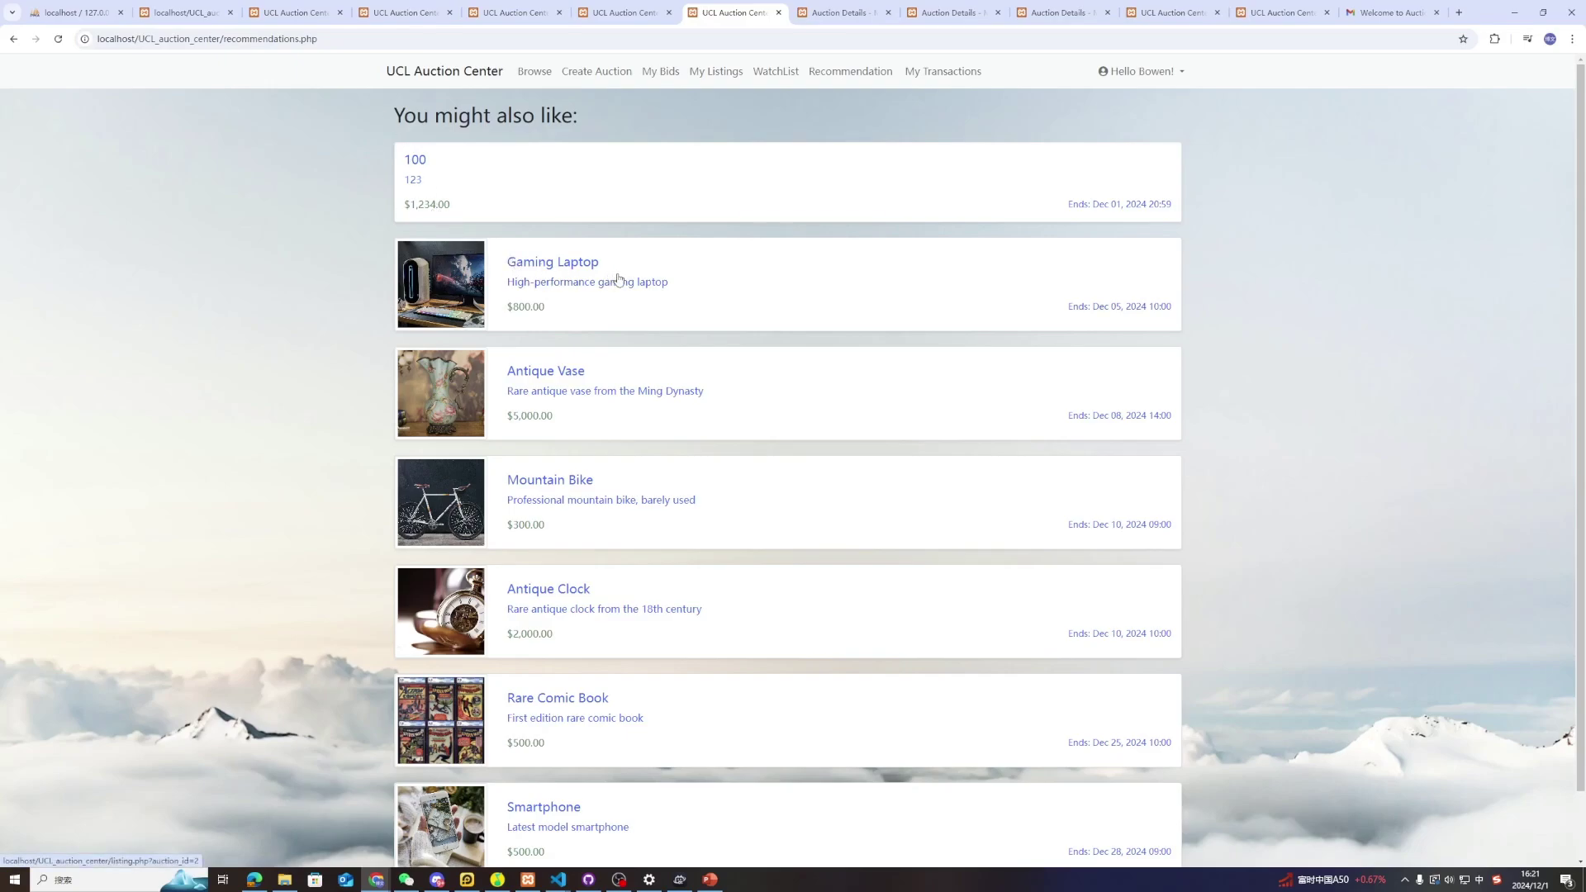
scroll(701, 463, down, 1)
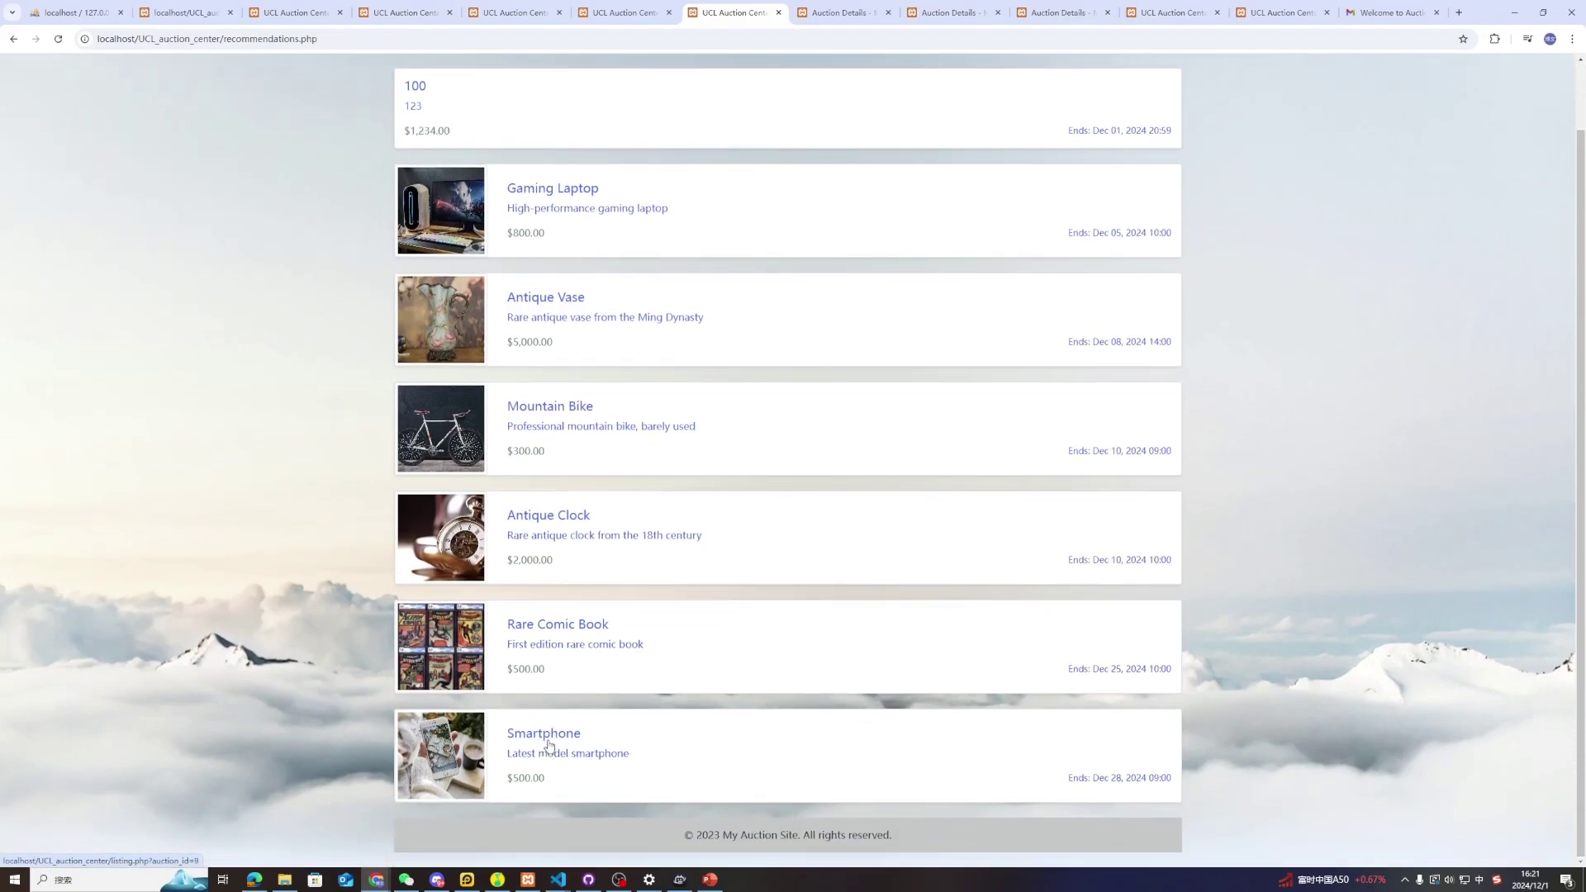
scroll(570, 739, up, 1)
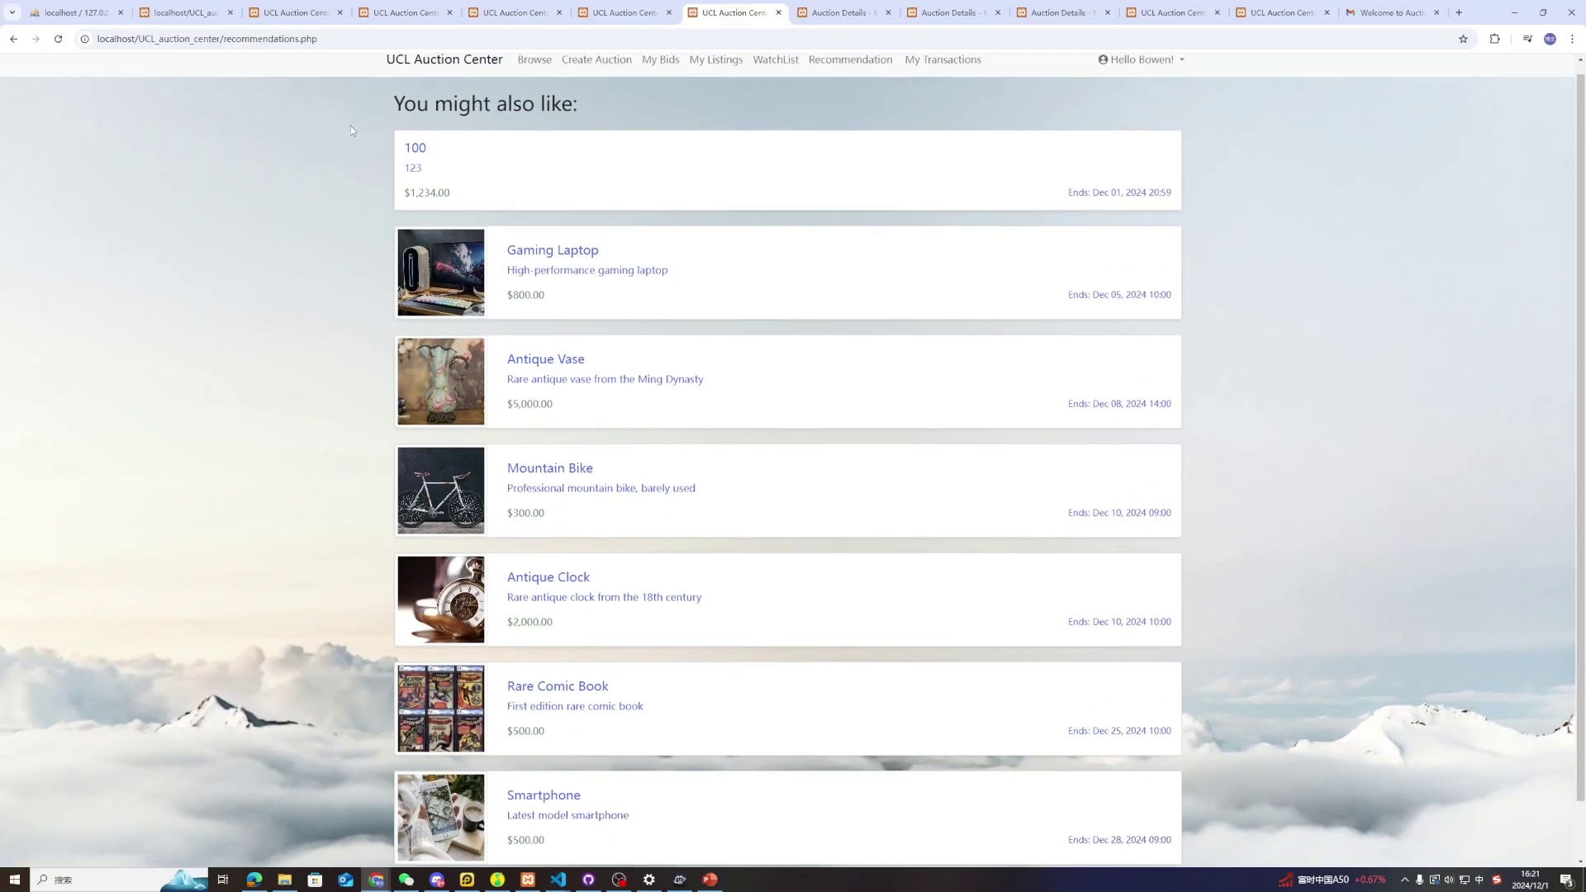